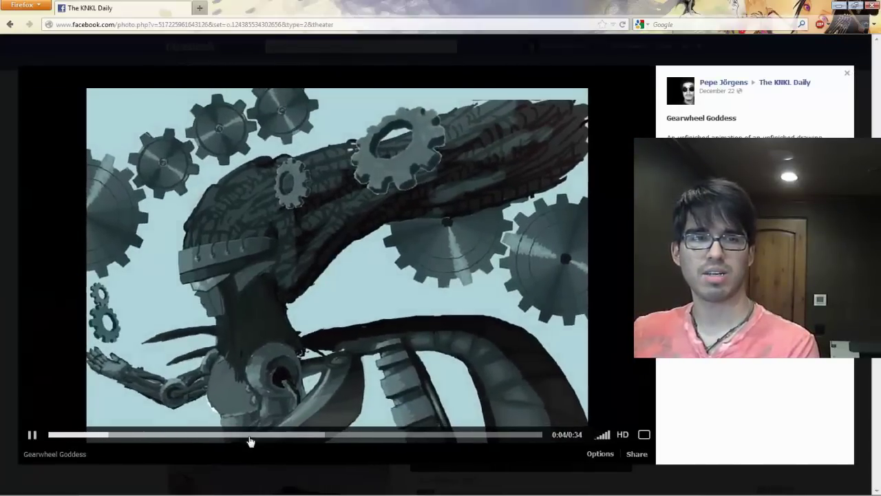
# - Look through the fan artwork posted on The KNKL Daily page, including the Gearwheel Goddess animation, back up to the page's cover image
pyautogui.click(249, 436)
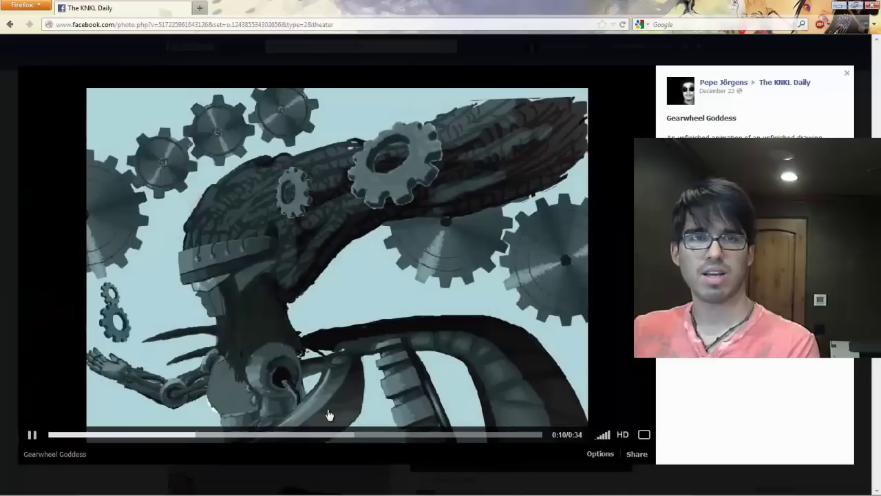
pyautogui.click(848, 74)
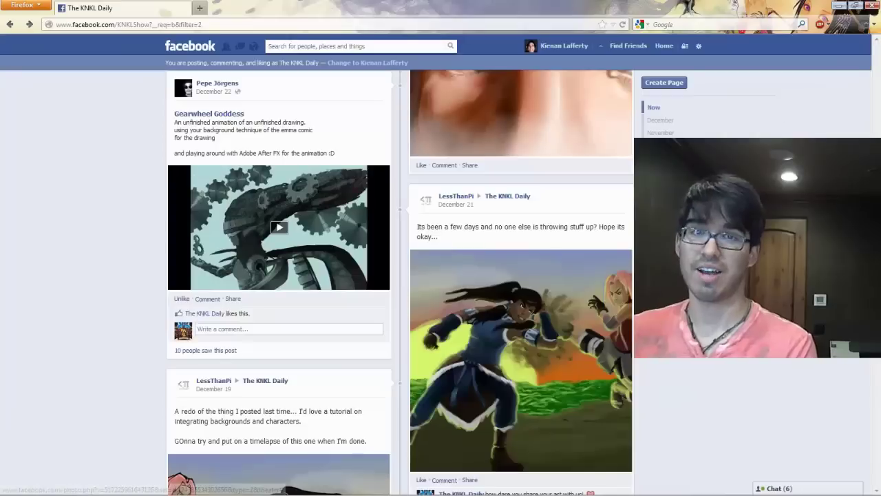
pyautogui.scroll(10, 400, 282)
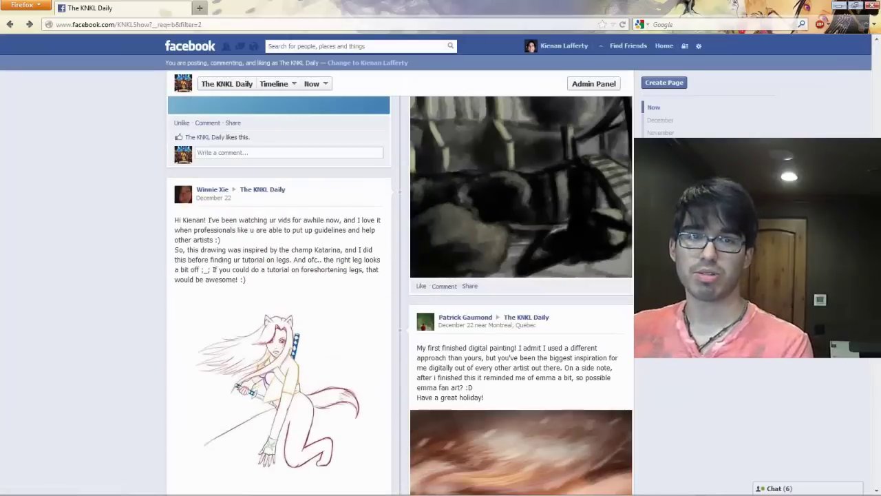
pyautogui.scroll(6, 396, 409)
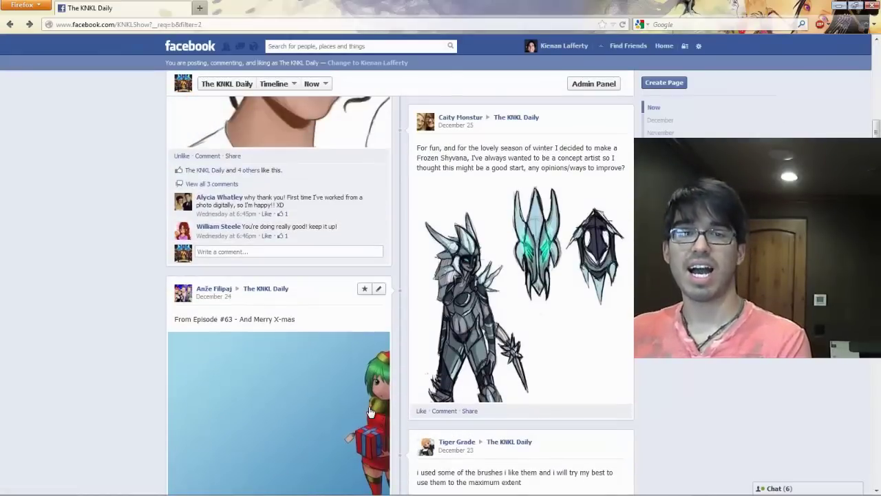
pyautogui.click(373, 410)
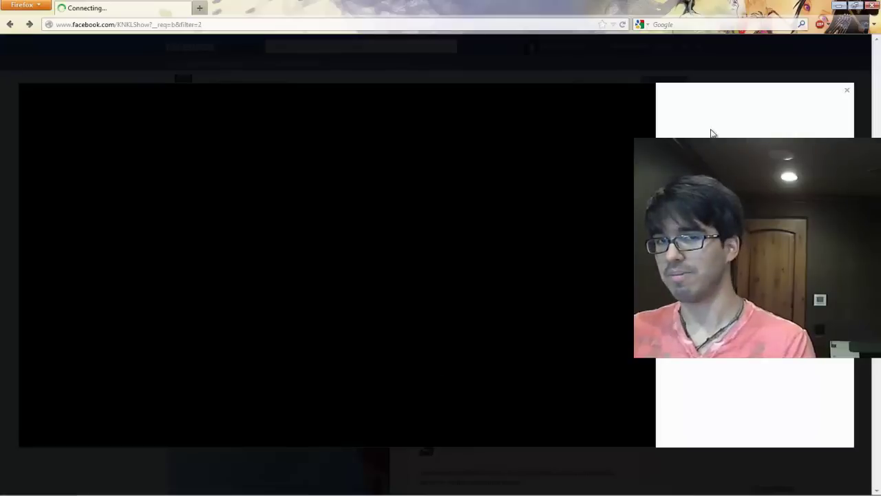
pyautogui.click(846, 93)
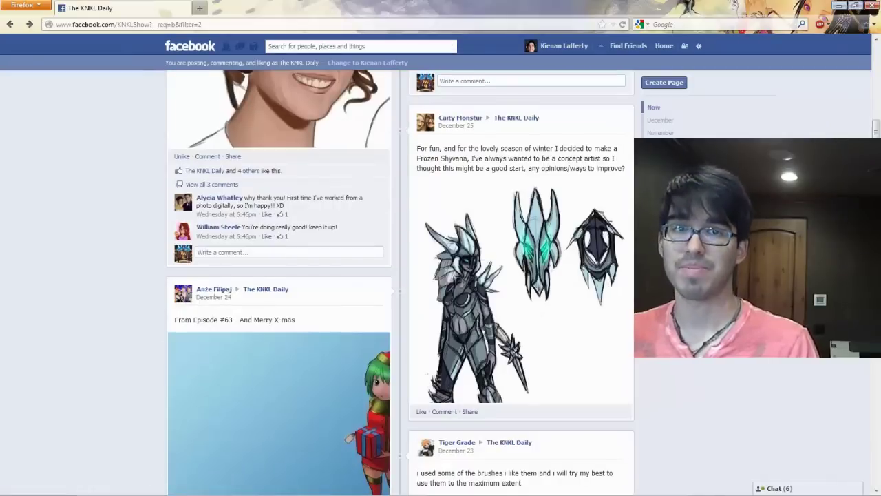
pyautogui.scroll(5, 400, 275)
pyautogui.scroll(2, 400, 296)
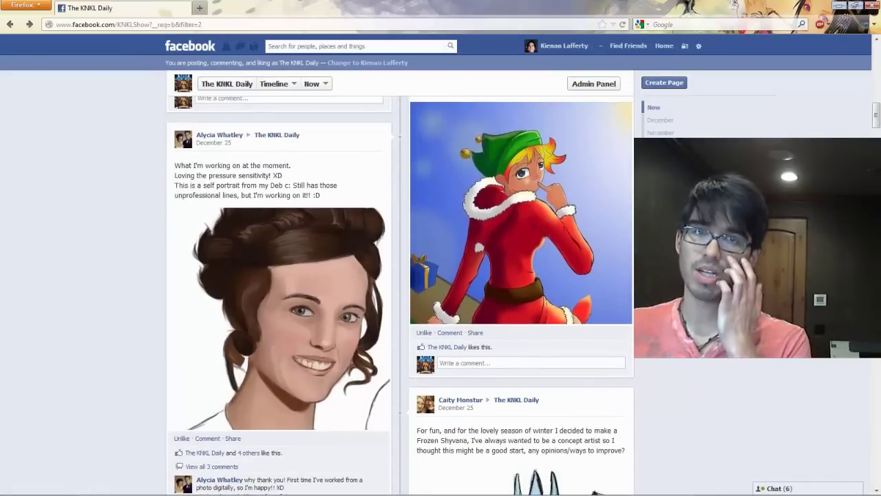
pyautogui.scroll(6, 399, 296)
pyautogui.scroll(10, 513, 253)
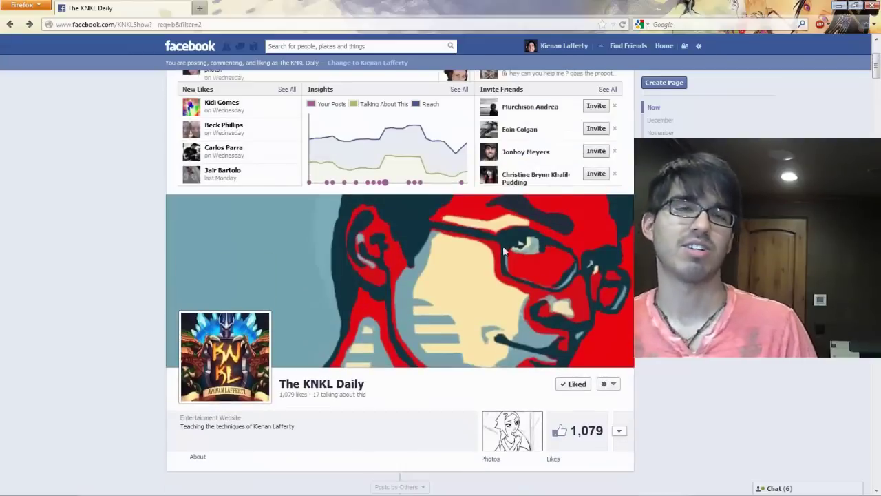
# - Leave the browser and switch to Adobe Photoshop CS3
pyautogui.click(874, 8)
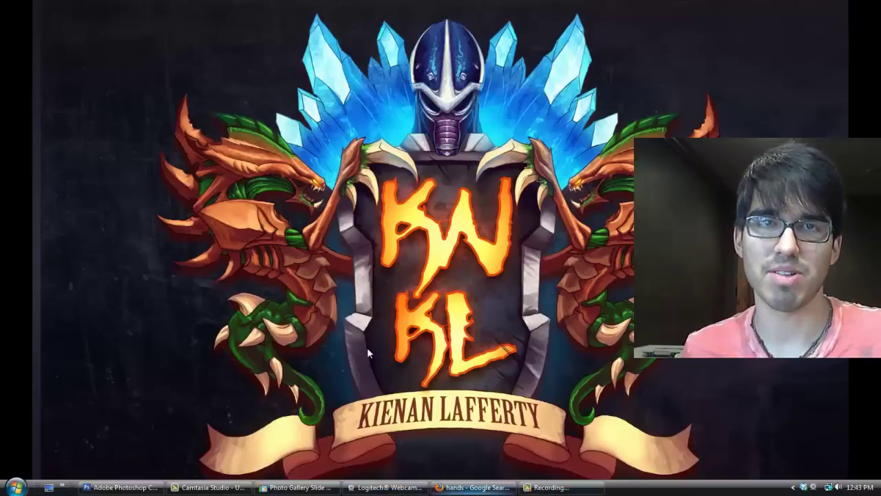
pyautogui.click(124, 486)
pyautogui.click(9, 16)
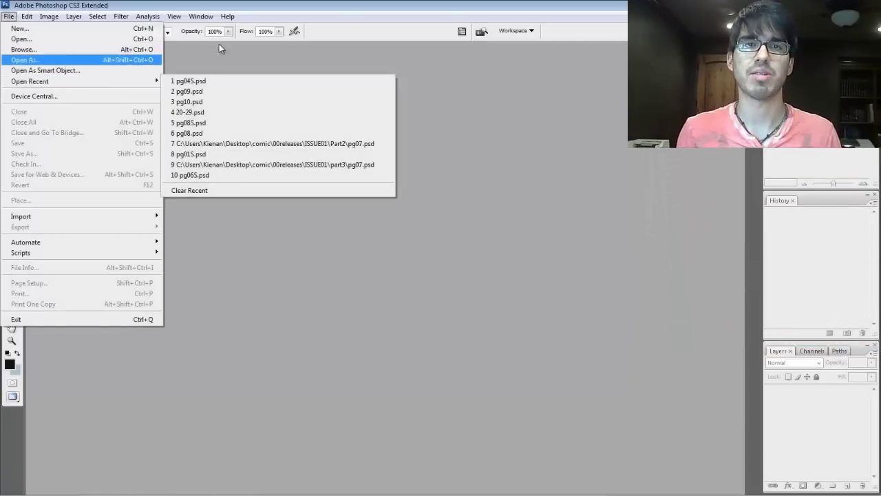
pyautogui.click(314, 75)
# - Create a new RGB document 11 inches wide and 8 inches high at 300 pixels/inch with a white background
pyautogui.click(9, 17)
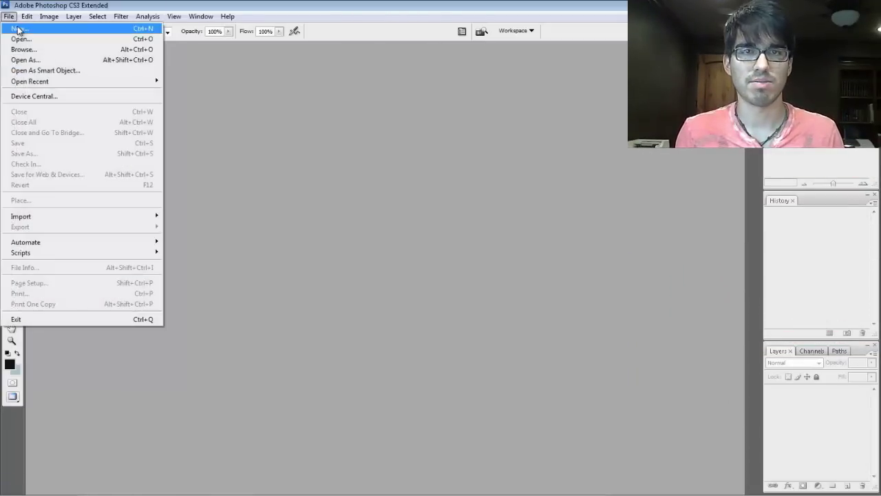
pyautogui.click(18, 30)
pyautogui.click(348, 147)
pyautogui.click(356, 169)
pyautogui.click(267, 146)
pyautogui.write('11')
pyautogui.click(258, 165)
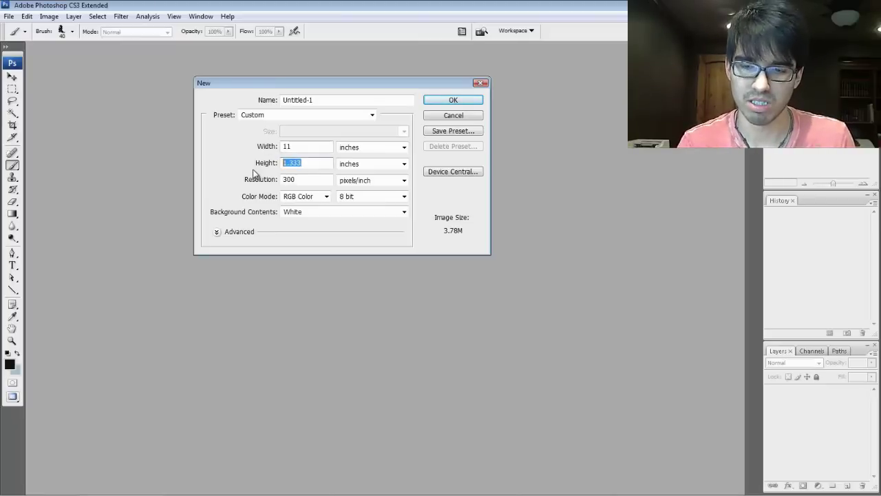
pyautogui.write('8')
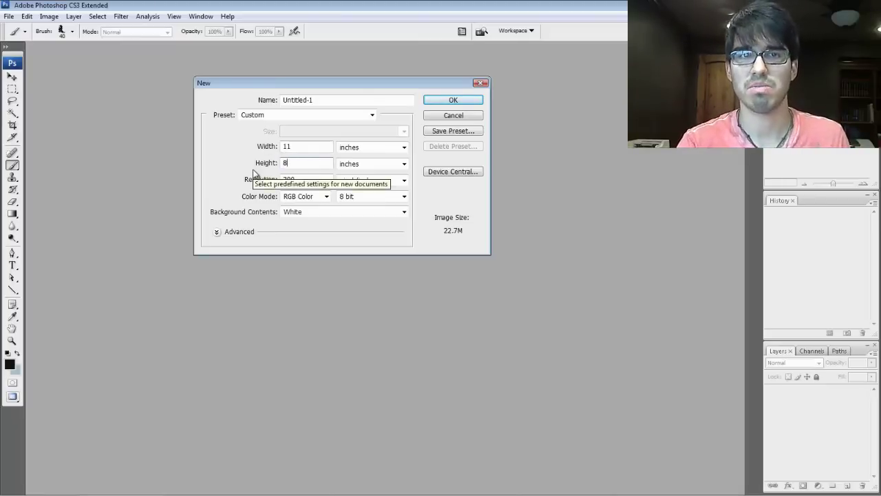
pyautogui.click(439, 102)
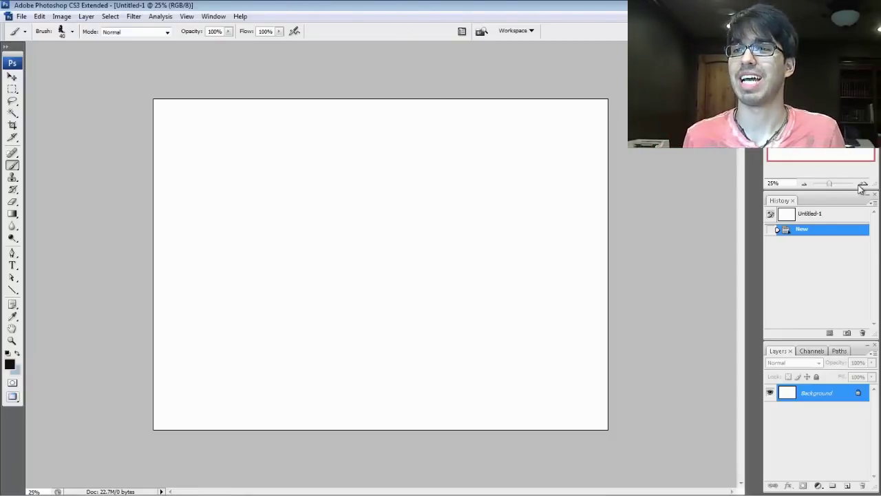
# - Darken the white background to light grey with Hue/Saturation and add a new empty layer above it
pyautogui.click(863, 183)
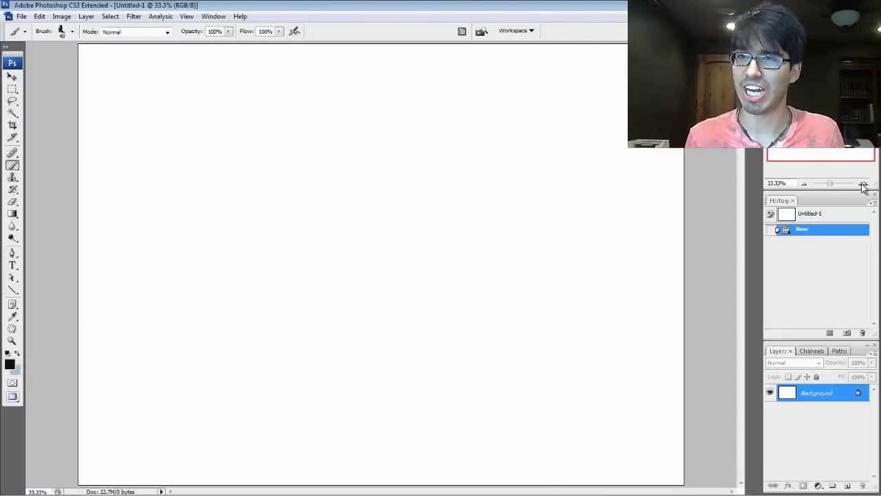
pyautogui.click(863, 184)
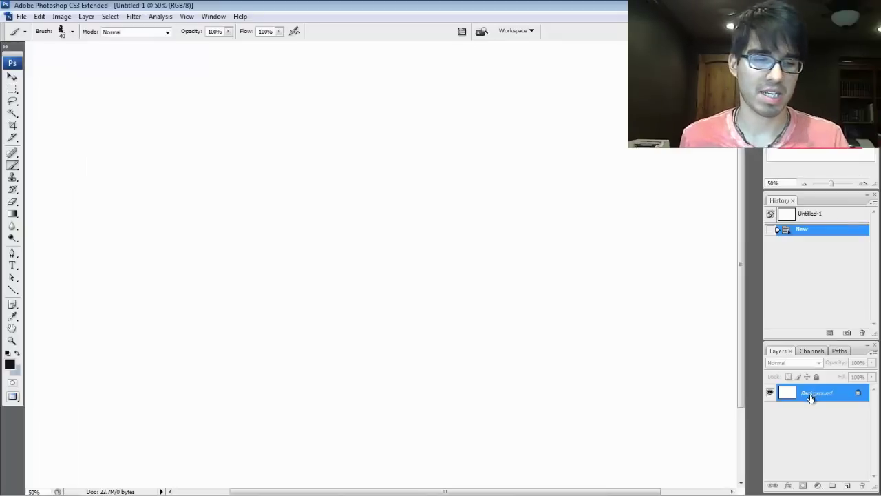
pyautogui.hotkey('ctrl', 'u')
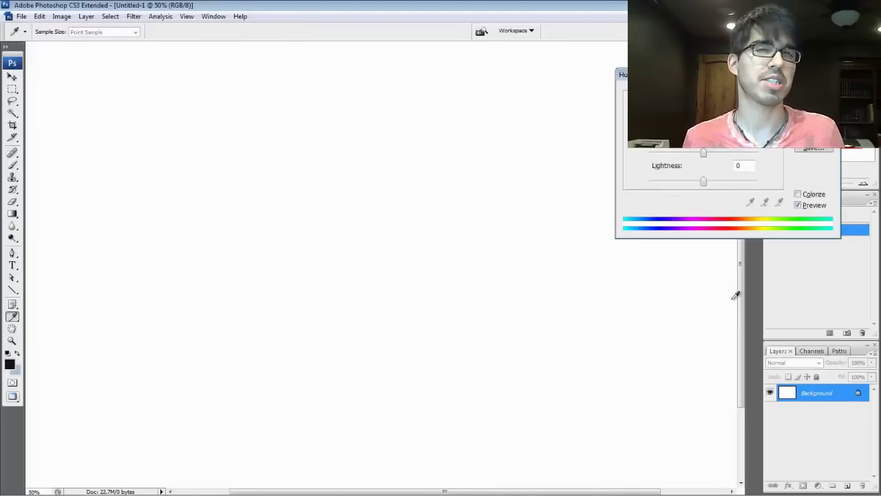
pyautogui.moveTo(703, 182); pyautogui.dragTo(697, 190)
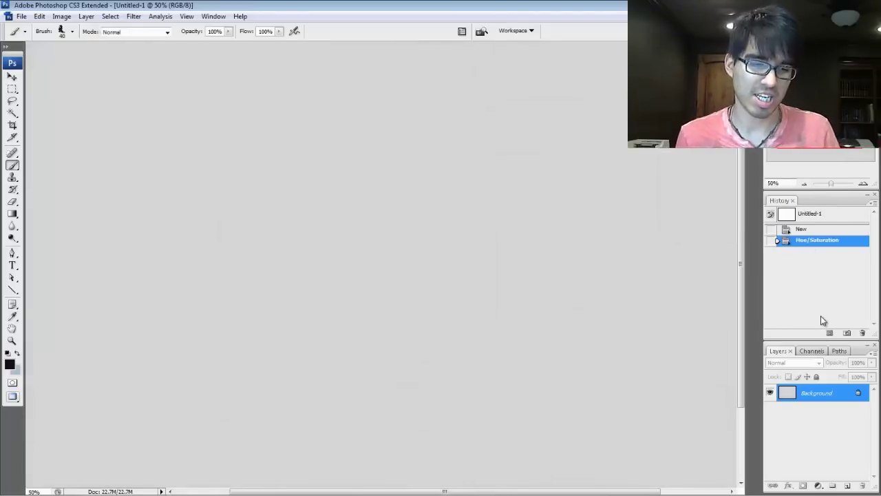
pyautogui.hotkey('ctrl', 'shift', 'n')
pyautogui.press('Return')
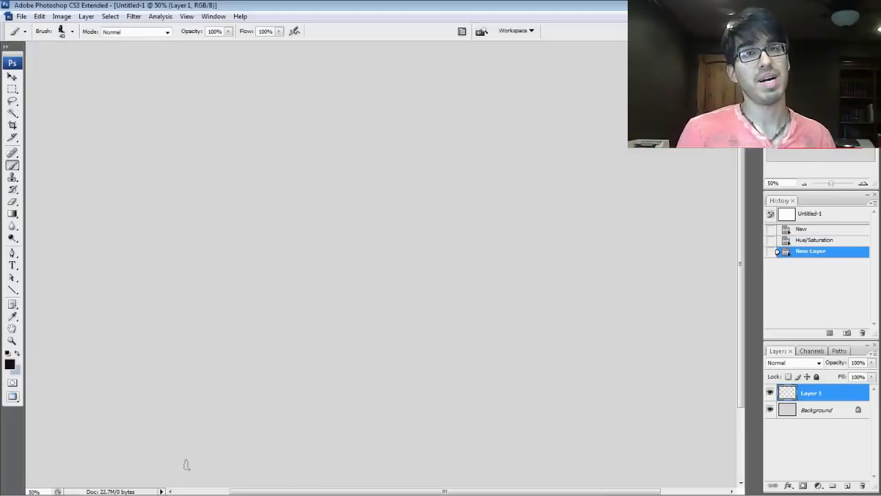
# - Swap the foreground and background colours and set the foreground to the muted bluish grey aaaabc
pyautogui.click(17, 353)
pyautogui.click(9, 364)
pyautogui.moveTo(115, 320); pyautogui.dragTo(101, 326)
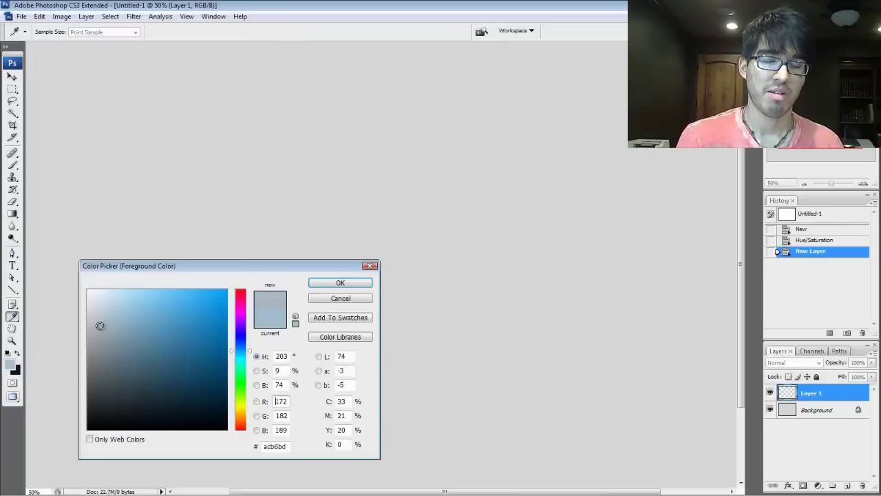
pyautogui.moveTo(250, 351); pyautogui.dragTo(251, 337)
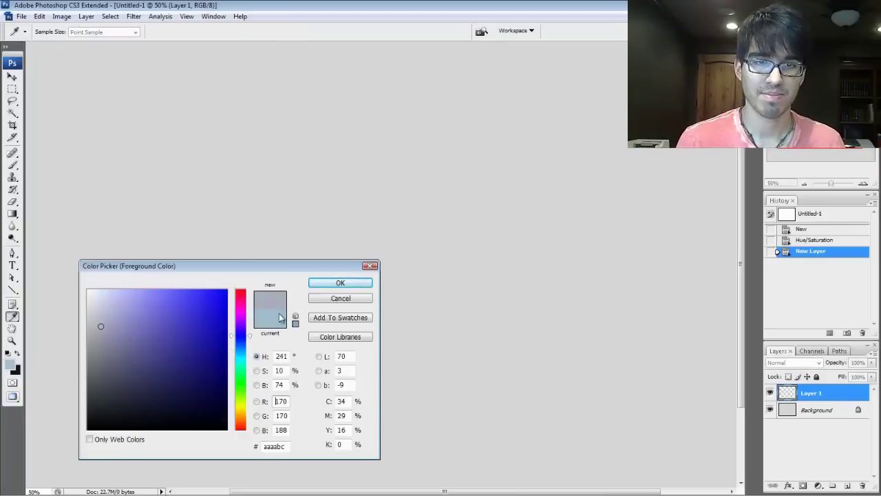
pyautogui.click(320, 285)
# - Choose the RENDERER brush tip for both the Brush and the Eraser, and return to the Brush tool
pyautogui.rightClick(244, 261)
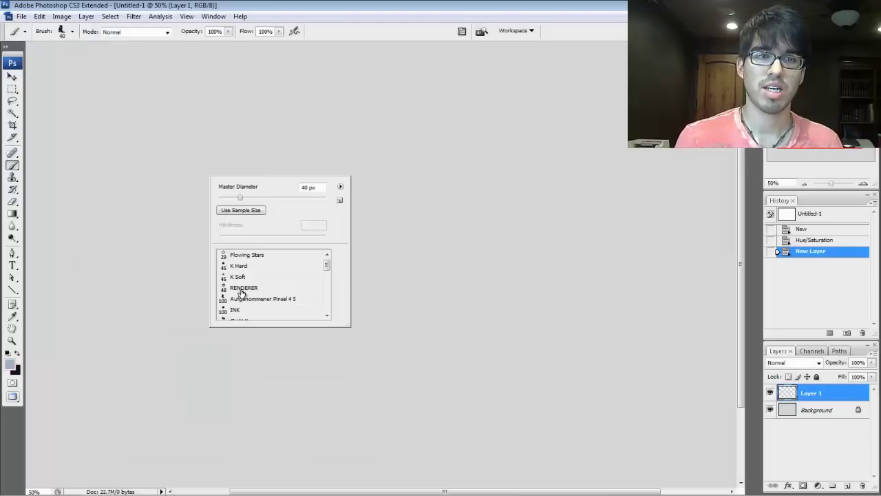
pyautogui.click(242, 288)
pyautogui.click(726, 182)
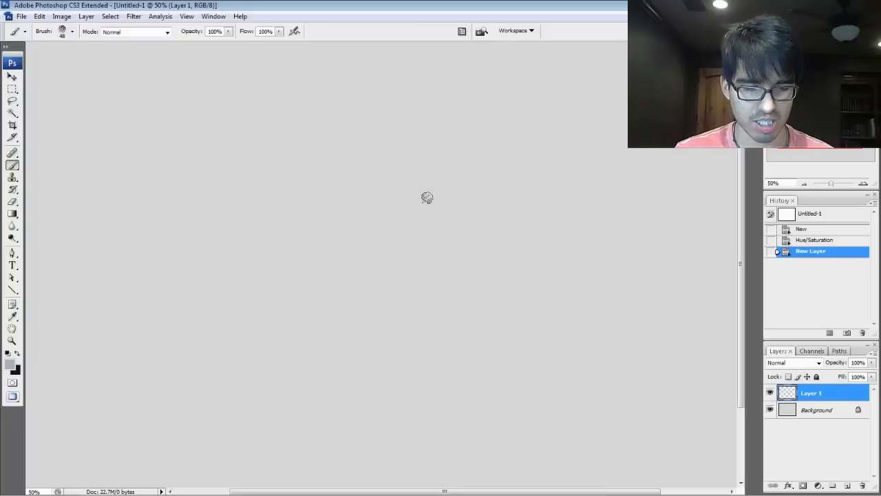
pyautogui.press('e')
pyautogui.rightClick(304, 208)
pyautogui.click(341, 316)
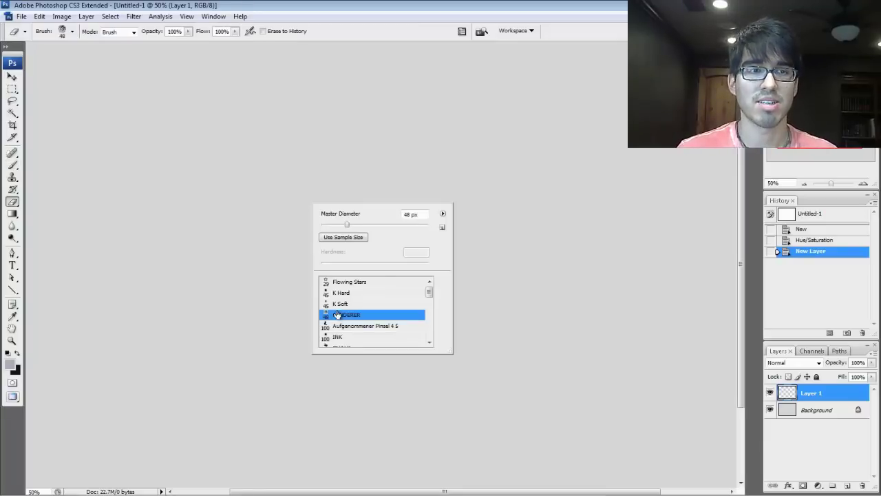
pyautogui.click(12, 165)
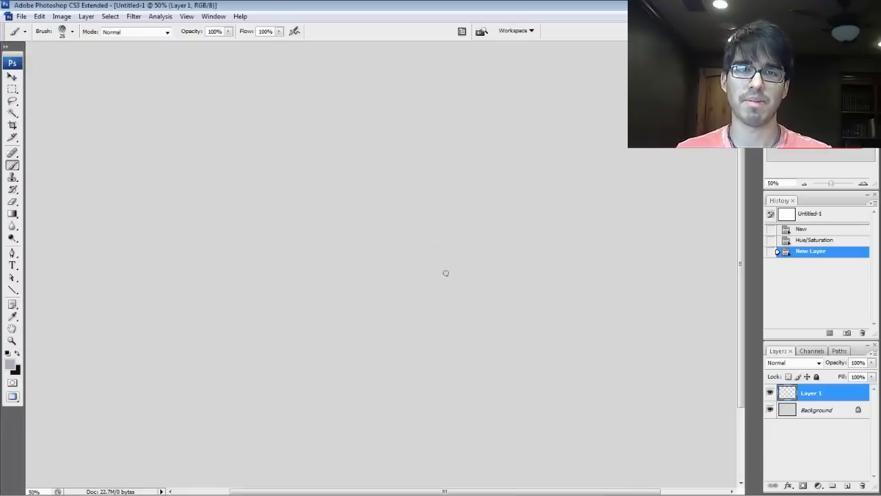
# - Sketch the palm of the hand as a loose oval, slightly narrower at its base, on the new layer
pyautogui.moveTo(416, 299); pyautogui.dragTo(416, 278)
pyautogui.moveTo(437, 331)
pyautogui.mouseDown()
pyautogui.moveTo(428, 254)
pyautogui.moveTo(419, 303)
pyautogui.mouseUp()
pyautogui.moveTo(418, 276)
pyautogui.mouseDown()
pyautogui.moveTo(423, 316)
pyautogui.moveTo(455, 335)
pyautogui.mouseUp()
pyautogui.moveTo(430, 321); pyautogui.dragTo(471, 333)
pyautogui.moveTo(441, 330); pyautogui.dragTo(489, 327)
pyautogui.moveTo(451, 334)
pyautogui.mouseDown()
pyautogui.moveTo(502, 316)
pyautogui.moveTo(516, 276)
pyautogui.moveTo(512, 256)
pyautogui.mouseUp()
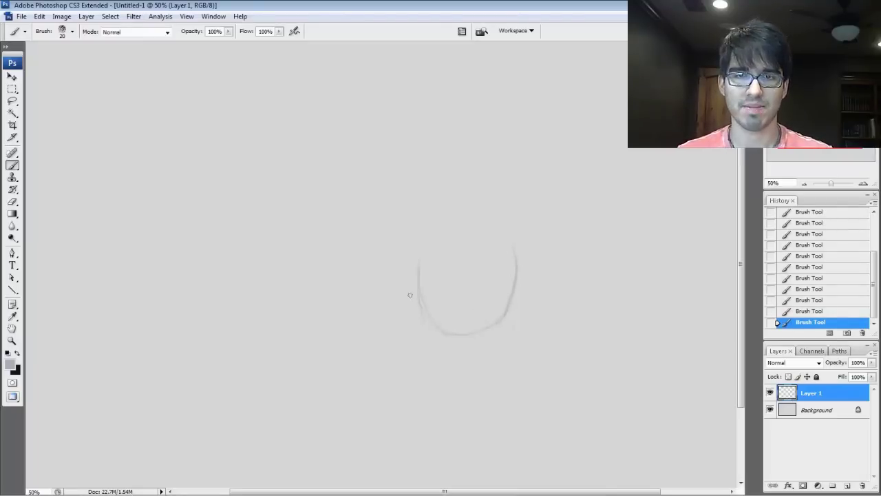
pyautogui.moveTo(556, 292); pyautogui.dragTo(406, 290)
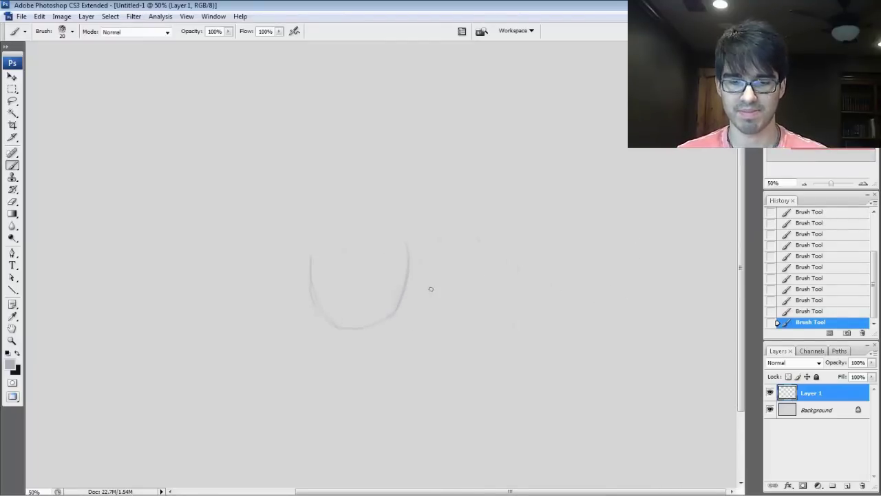
pyautogui.moveTo(372, 337)
pyautogui.mouseDown()
pyautogui.moveTo(399, 241)
pyautogui.moveTo(407, 240)
pyautogui.moveTo(318, 245)
pyautogui.moveTo(309, 275)
pyautogui.moveTo(349, 331)
pyautogui.mouseUp()
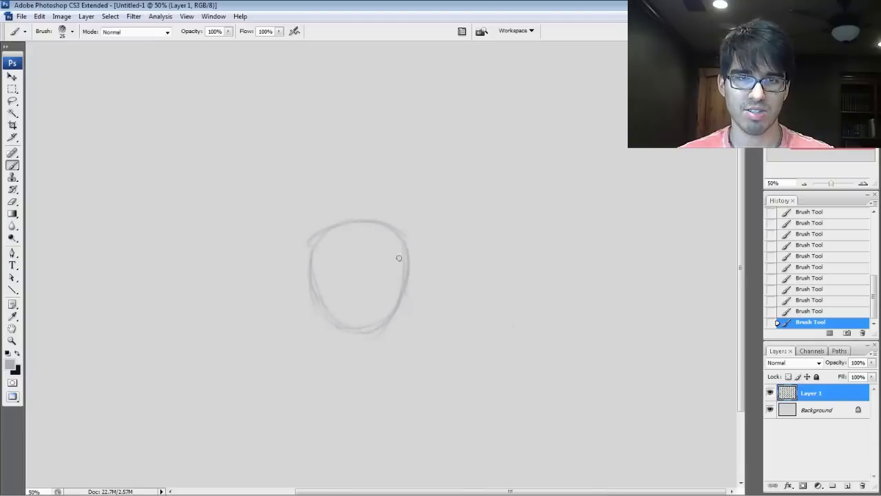
pyautogui.moveTo(363, 221)
pyautogui.mouseDown()
pyautogui.moveTo(329, 253)
pyautogui.moveTo(348, 326)
pyautogui.moveTo(318, 292)
pyautogui.moveTo(364, 319)
pyautogui.moveTo(399, 269)
pyautogui.mouseUp()
pyautogui.moveTo(381, 322); pyautogui.dragTo(385, 228)
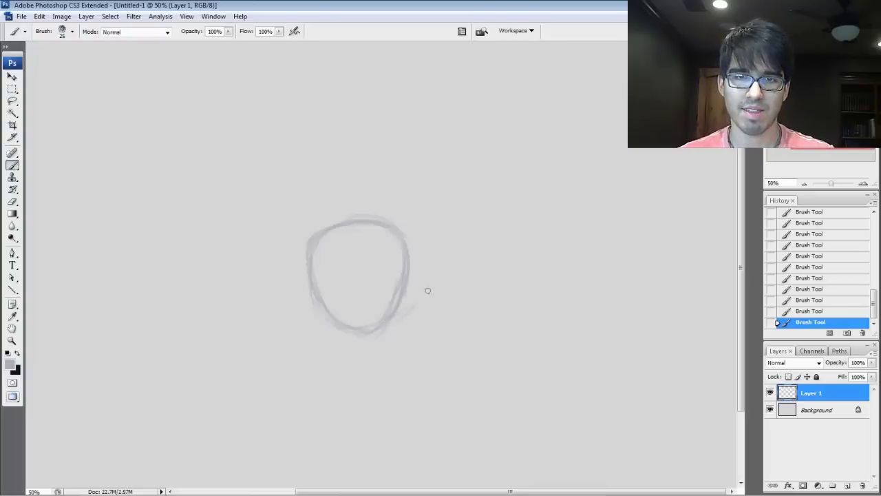
# - Sketch a thumb angled off the palm's right side and a tall rounded outline above the palm enclosing the fingers
pyautogui.moveTo(433, 283)
pyautogui.mouseDown()
pyautogui.moveTo(437, 273)
pyautogui.moveTo(431, 289)
pyautogui.mouseUp()
pyautogui.moveTo(457, 252)
pyautogui.mouseDown()
pyautogui.moveTo(442, 271)
pyautogui.moveTo(465, 249)
pyautogui.moveTo(458, 231)
pyautogui.moveTo(411, 255)
pyautogui.mouseUp()
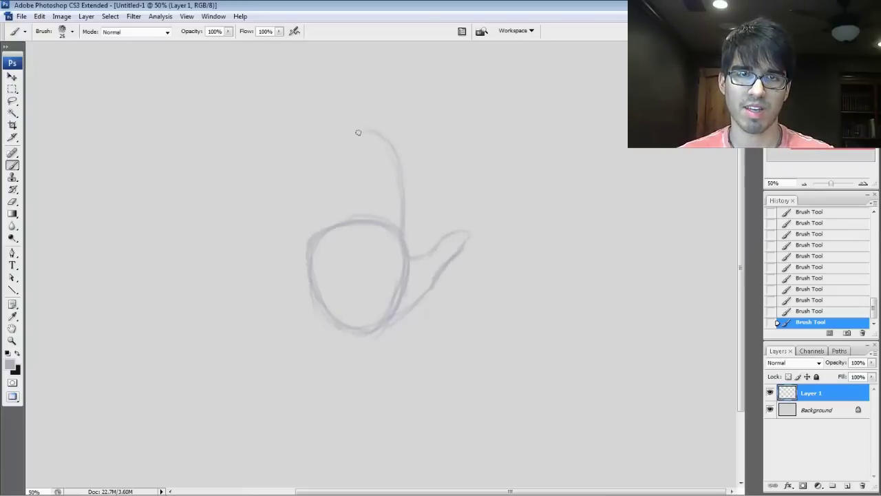
pyautogui.moveTo(308, 236); pyautogui.dragTo(329, 153)
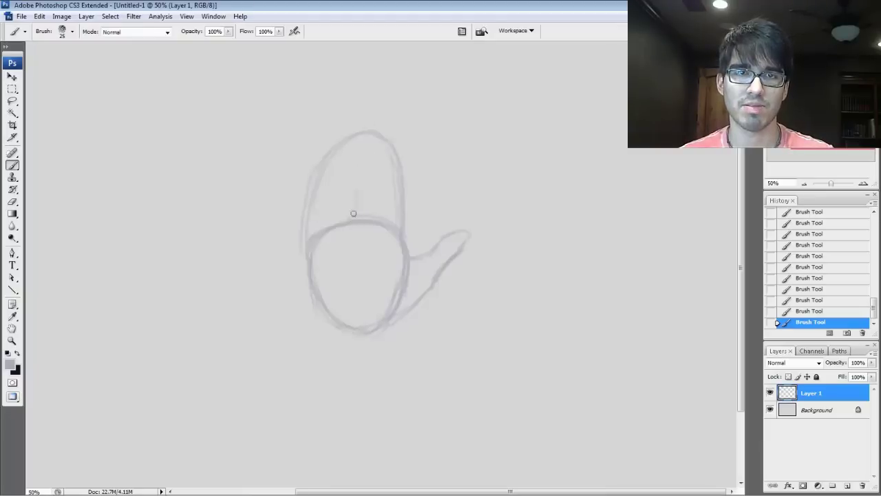
# - Divide the rounded finger outline into separate fingers with lengthwise lines down to the palm, and reinforce the little finger's outer edge
pyautogui.moveTo(375, 138); pyautogui.dragTo(380, 232)
pyautogui.moveTo(378, 140)
pyautogui.mouseDown()
pyautogui.moveTo(374, 166)
pyautogui.moveTo(355, 167)
pyautogui.moveTo(351, 138)
pyautogui.moveTo(331, 225)
pyautogui.mouseUp()
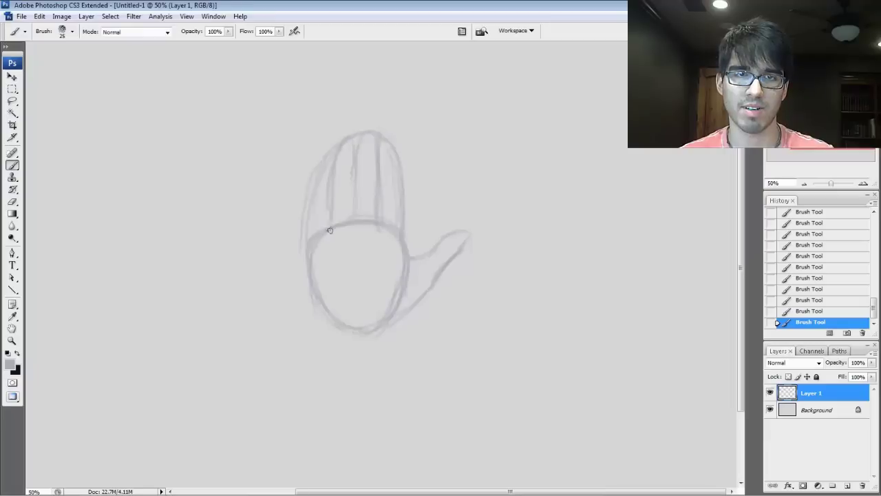
pyautogui.moveTo(322, 170)
pyautogui.mouseDown()
pyautogui.moveTo(318, 239)
pyautogui.moveTo(315, 206)
pyautogui.moveTo(312, 226)
pyautogui.mouseUp()
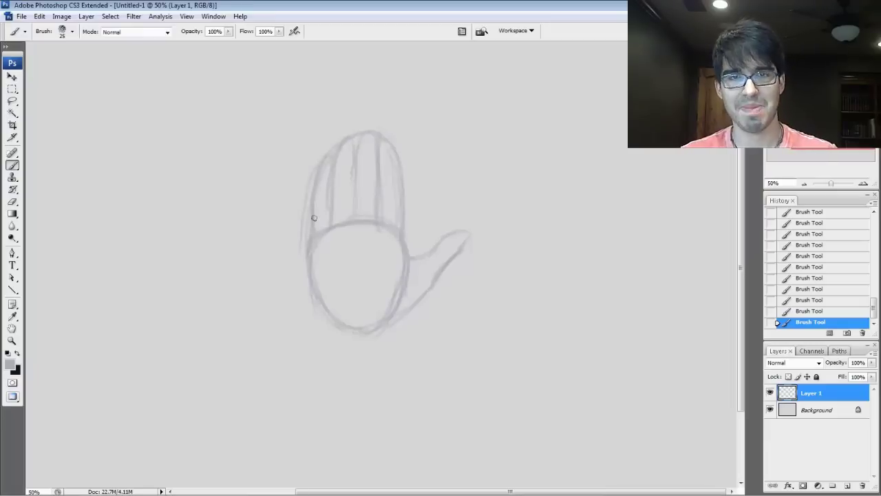
# - Draw the curved palm creases, one across the middle of the palm and one around the base of the thumb
pyautogui.moveTo(398, 256)
pyautogui.mouseDown()
pyautogui.moveTo(359, 304)
pyautogui.moveTo(361, 328)
pyautogui.moveTo(403, 258)
pyautogui.moveTo(318, 280)
pyautogui.mouseUp()
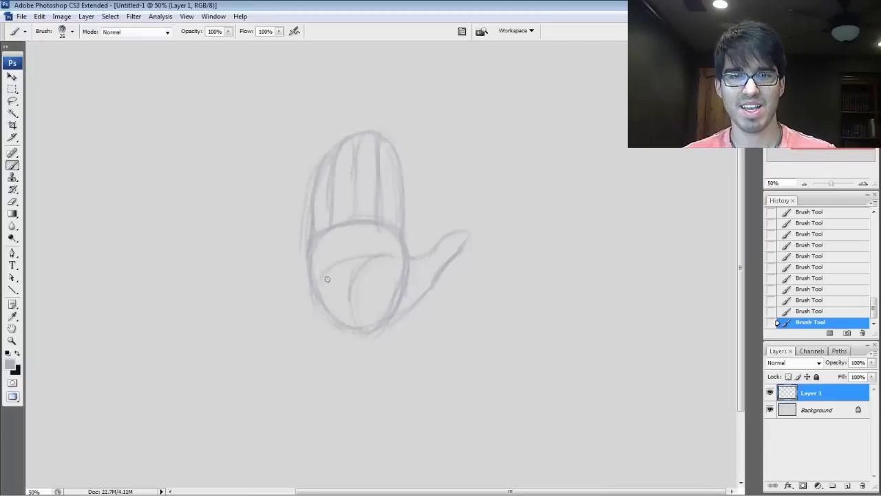
pyautogui.moveTo(371, 264)
pyautogui.mouseDown()
pyautogui.moveTo(358, 261)
pyautogui.moveTo(393, 261)
pyautogui.mouseUp()
pyautogui.moveTo(359, 325)
pyautogui.mouseDown()
pyautogui.moveTo(365, 266)
pyautogui.moveTo(353, 281)
pyautogui.moveTo(405, 259)
pyautogui.mouseUp()
pyautogui.moveTo(386, 259); pyautogui.dragTo(409, 259)
pyautogui.moveTo(387, 259)
pyautogui.mouseDown()
pyautogui.moveTo(404, 259)
pyautogui.moveTo(323, 273)
pyautogui.mouseUp()
pyautogui.moveTo(329, 266); pyautogui.dragTo(374, 255)
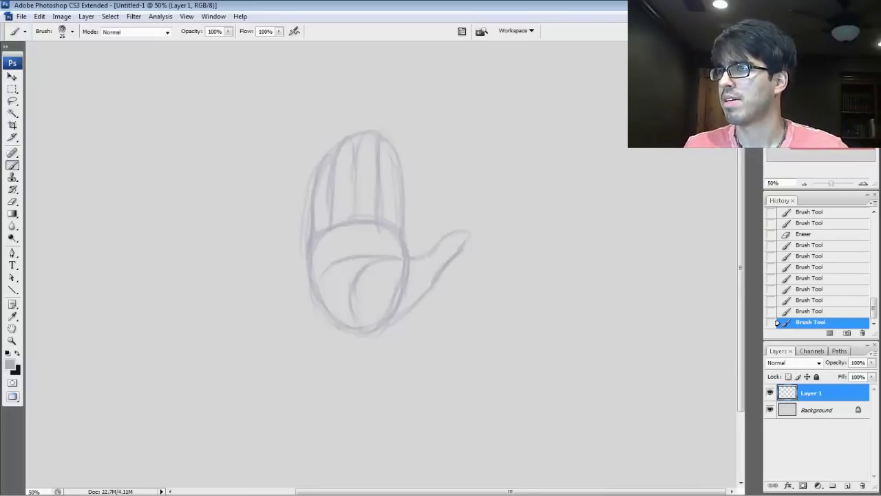
pyautogui.hotkey('alt', 'Tab')
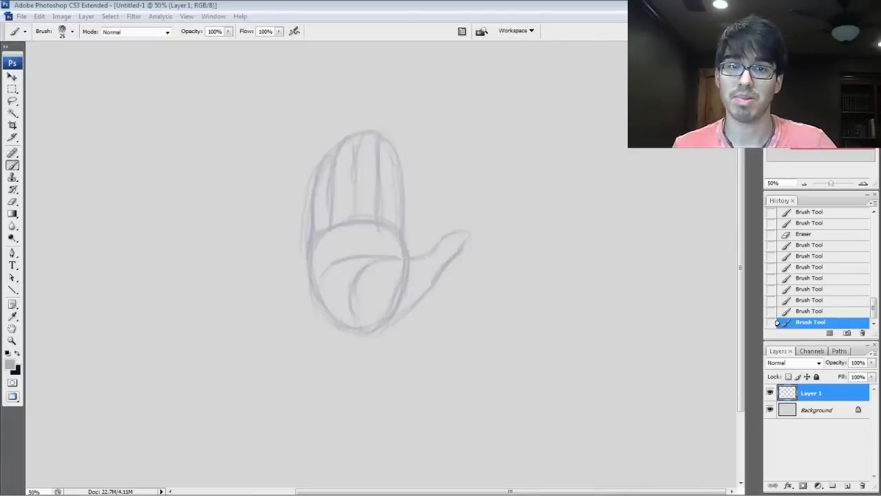
pyautogui.hotkey('alt', 'Tab')
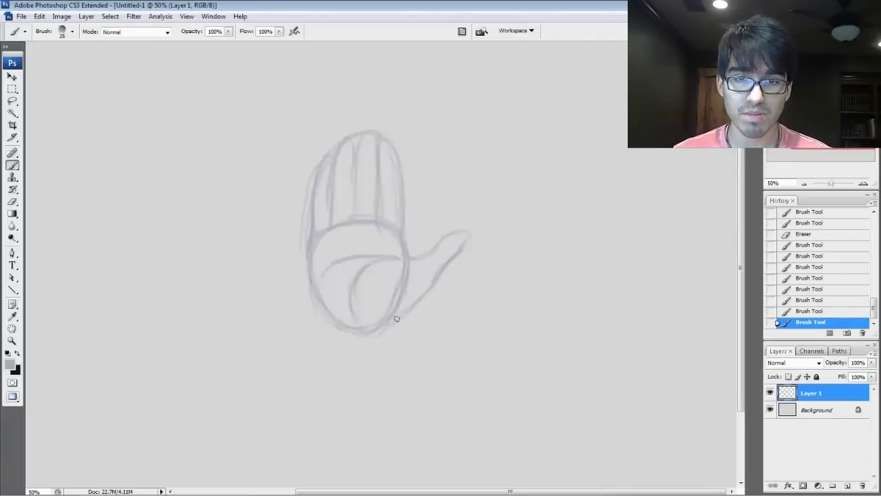
# - Draw two wrist lines extending below the palm and reinforce the palm's outer edge and the base of the thumb
pyautogui.moveTo(397, 320); pyautogui.dragTo(399, 332)
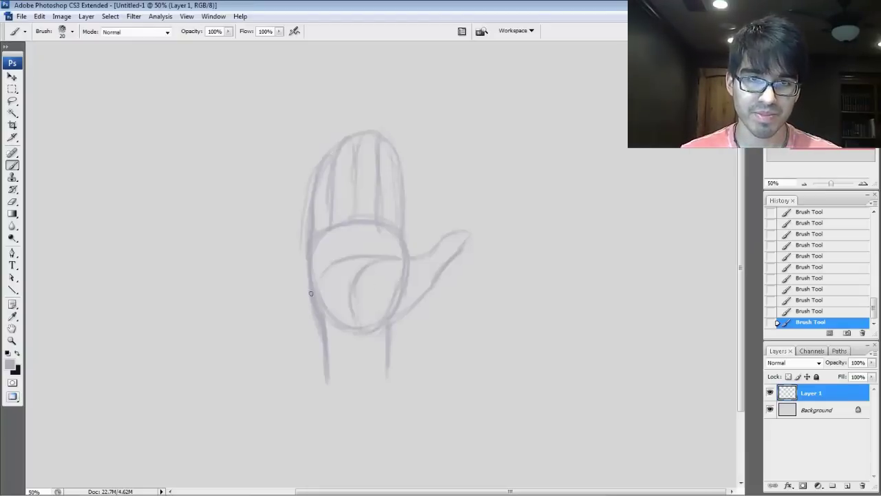
pyautogui.moveTo(319, 296); pyautogui.dragTo(329, 314)
pyautogui.moveTo(382, 322)
pyautogui.mouseDown()
pyautogui.moveTo(381, 330)
pyautogui.moveTo(417, 284)
pyautogui.mouseUp()
pyautogui.moveTo(392, 351)
pyautogui.mouseDown()
pyautogui.moveTo(391, 326)
pyautogui.moveTo(415, 310)
pyautogui.mouseUp()
# - Darken the thumb's outline up to its tip and mark its joints with short ticks beside its outer edge
pyautogui.moveTo(429, 283)
pyautogui.mouseDown()
pyautogui.moveTo(415, 302)
pyautogui.moveTo(466, 238)
pyautogui.mouseUp()
pyautogui.press('[')
pyautogui.moveTo(457, 253)
pyautogui.mouseDown()
pyautogui.moveTo(467, 237)
pyautogui.moveTo(457, 232)
pyautogui.moveTo(442, 244)
pyautogui.mouseUp()
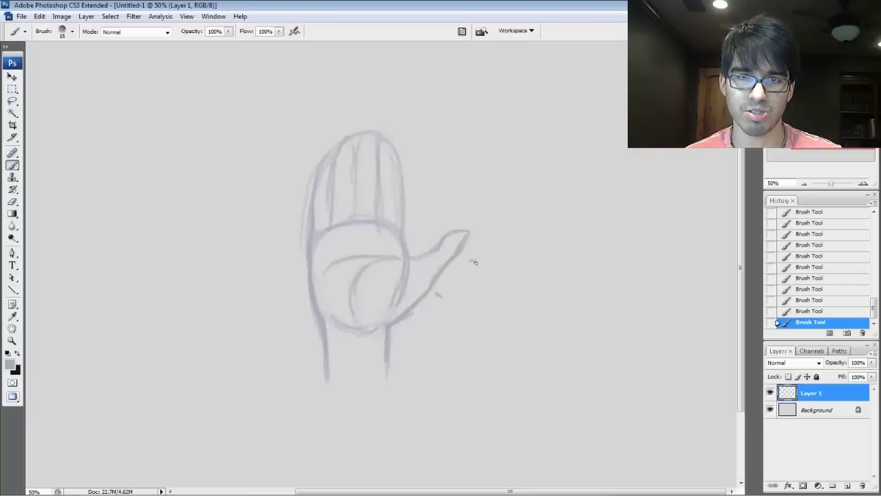
# - Reinforce the finger outlines and dividing lines, erase stray marks between them, and round off the fingertips
pyautogui.press(']')
pyautogui.moveTo(404, 228)
pyautogui.mouseDown()
pyautogui.moveTo(402, 184)
pyautogui.moveTo(400, 234)
pyautogui.moveTo(392, 146)
pyautogui.moveTo(382, 140)
pyautogui.moveTo(380, 224)
pyautogui.moveTo(362, 190)
pyautogui.moveTo(354, 223)
pyautogui.moveTo(374, 132)
pyautogui.mouseUp()
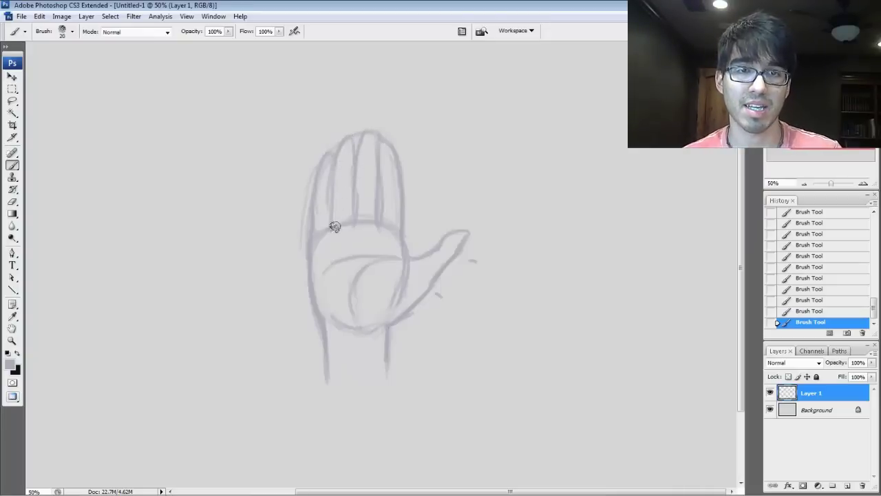
pyautogui.moveTo(327, 204)
pyautogui.mouseDown()
pyautogui.moveTo(371, 154)
pyautogui.moveTo(349, 190)
pyautogui.moveTo(344, 230)
pyautogui.moveTo(361, 220)
pyautogui.moveTo(358, 203)
pyautogui.moveTo(320, 227)
pyautogui.moveTo(354, 223)
pyautogui.mouseUp()
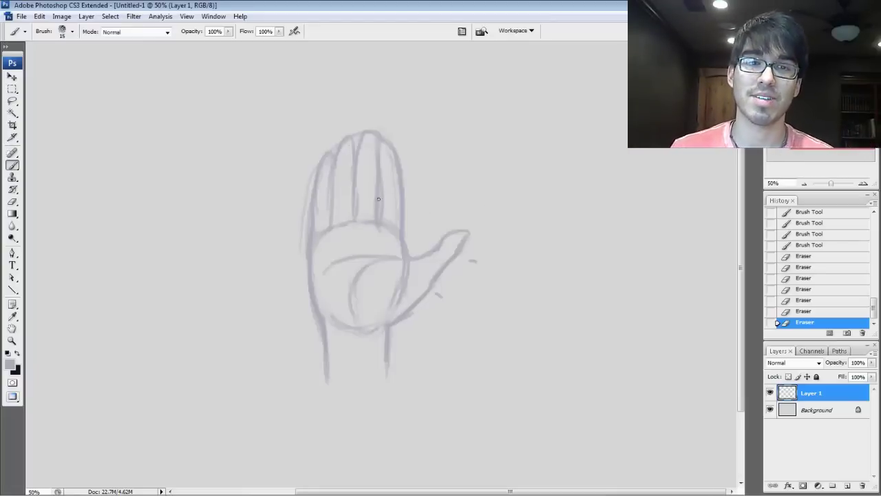
pyautogui.moveTo(381, 145); pyautogui.dragTo(380, 164)
pyautogui.moveTo(381, 141)
pyautogui.mouseDown()
pyautogui.moveTo(380, 157)
pyautogui.moveTo(376, 133)
pyautogui.moveTo(379, 141)
pyautogui.mouseUp()
pyautogui.moveTo(372, 131); pyautogui.dragTo(367, 131)
pyautogui.moveTo(373, 132)
pyautogui.mouseDown()
pyautogui.moveTo(355, 155)
pyautogui.moveTo(350, 136)
pyautogui.moveTo(332, 193)
pyautogui.mouseUp()
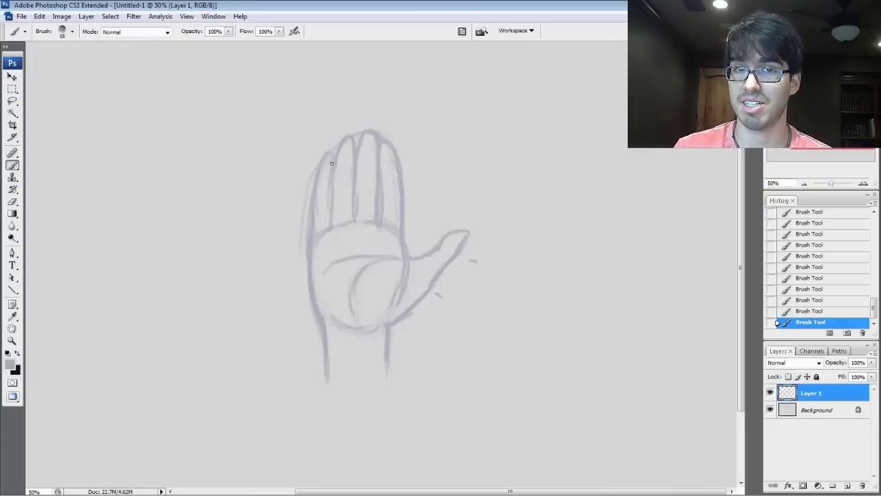
# - Move the finished hand sketch to the left side of the canvas and create a new layer for the second hand
pyautogui.press('v')
pyautogui.moveTo(366, 255); pyautogui.dragTo(130, 202)
pyautogui.hotkey('ctrl', 'shift', 'n')
pyautogui.press('Return')
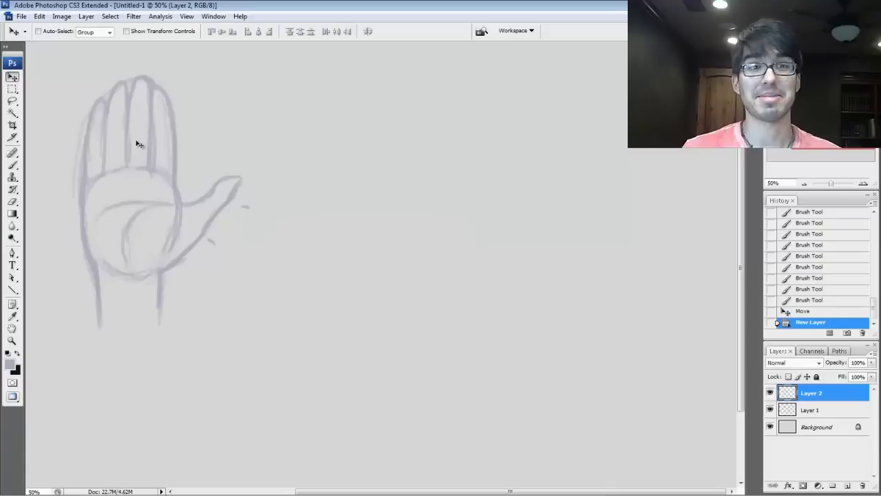
# - Start a second hand beside the first with a curved knuckle arch holding four circles, using a size 20 brush
pyautogui.press('b')
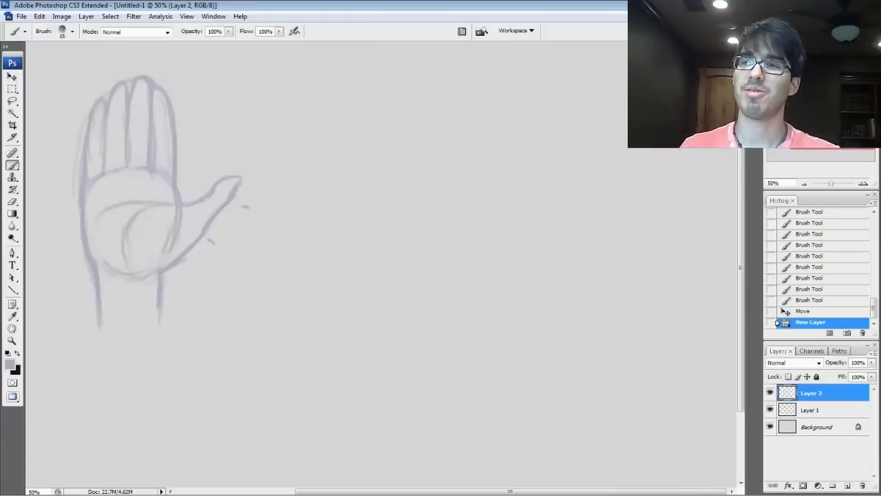
pyautogui.scroll(3, 164, 234)
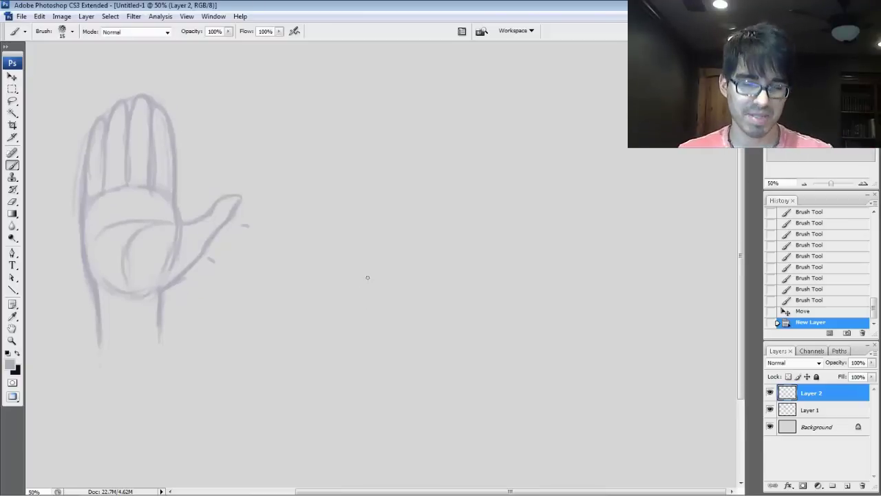
pyautogui.press(']')
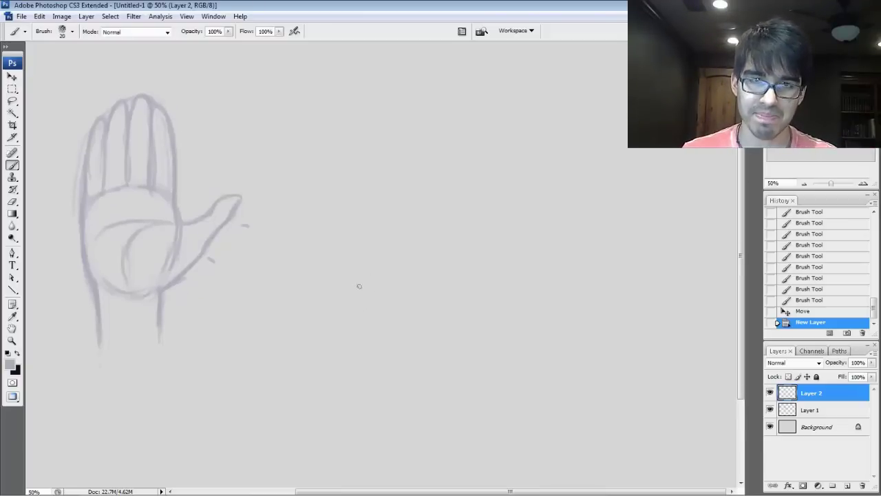
pyautogui.moveTo(315, 314)
pyautogui.mouseDown()
pyautogui.moveTo(328, 279)
pyautogui.moveTo(317, 309)
pyautogui.mouseUp()
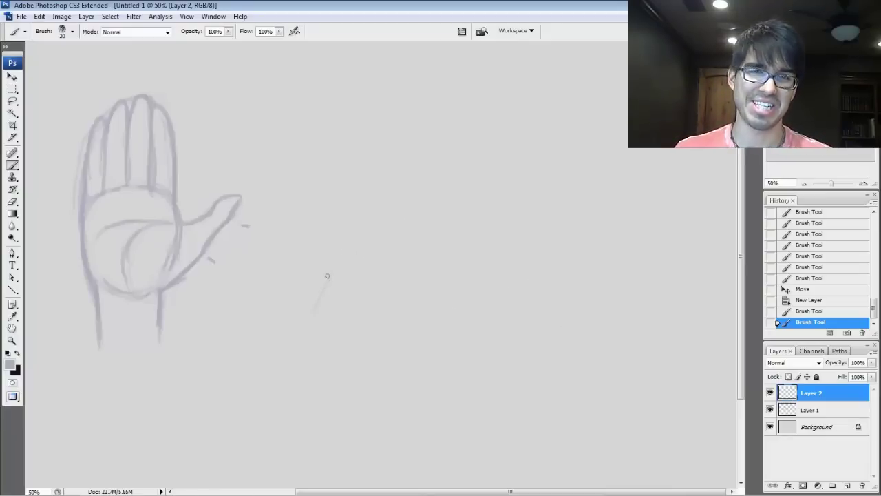
pyautogui.moveTo(321, 291); pyautogui.dragTo(316, 308)
pyautogui.moveTo(323, 265); pyautogui.dragTo(321, 291)
pyautogui.moveTo(323, 260); pyautogui.dragTo(327, 285)
pyautogui.moveTo(332, 266); pyautogui.dragTo(326, 284)
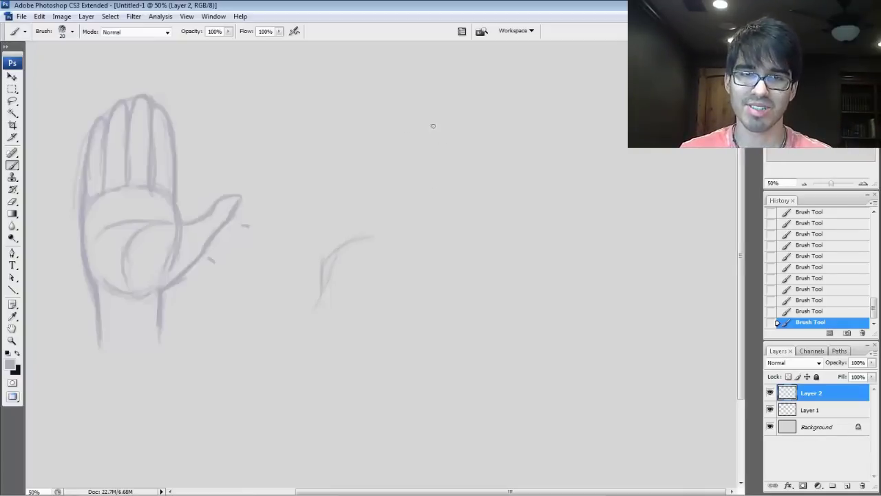
pyautogui.moveTo(327, 273)
pyautogui.mouseDown()
pyautogui.moveTo(362, 262)
pyautogui.moveTo(408, 282)
pyautogui.moveTo(383, 241)
pyautogui.moveTo(391, 244)
pyautogui.moveTo(324, 264)
pyautogui.moveTo(366, 256)
pyautogui.moveTo(351, 252)
pyautogui.moveTo(409, 272)
pyautogui.mouseUp()
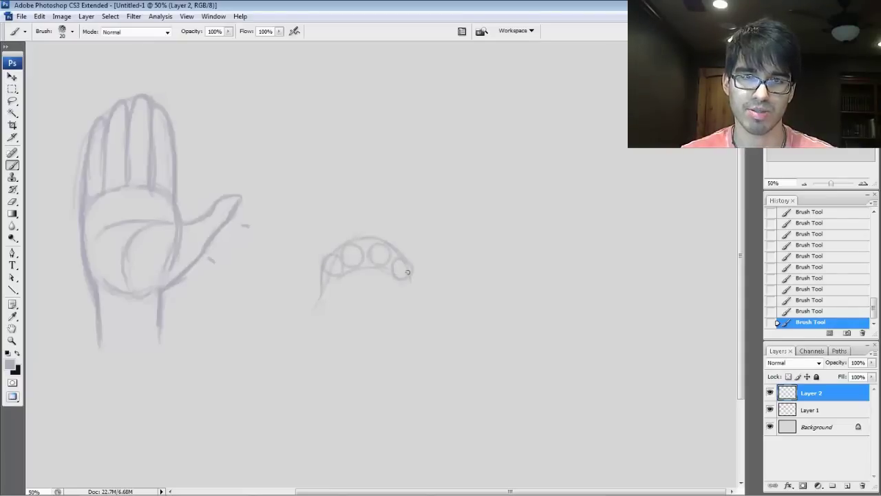
# - Add a tapering wedge below the knuckle circles, a rounded form to their right, and a short digit to their left
pyautogui.moveTo(326, 264)
pyautogui.mouseDown()
pyautogui.moveTo(309, 295)
pyautogui.moveTo(322, 257)
pyautogui.moveTo(297, 317)
pyautogui.mouseUp()
pyautogui.moveTo(407, 279)
pyautogui.mouseDown()
pyautogui.moveTo(310, 309)
pyautogui.moveTo(340, 322)
pyautogui.mouseUp()
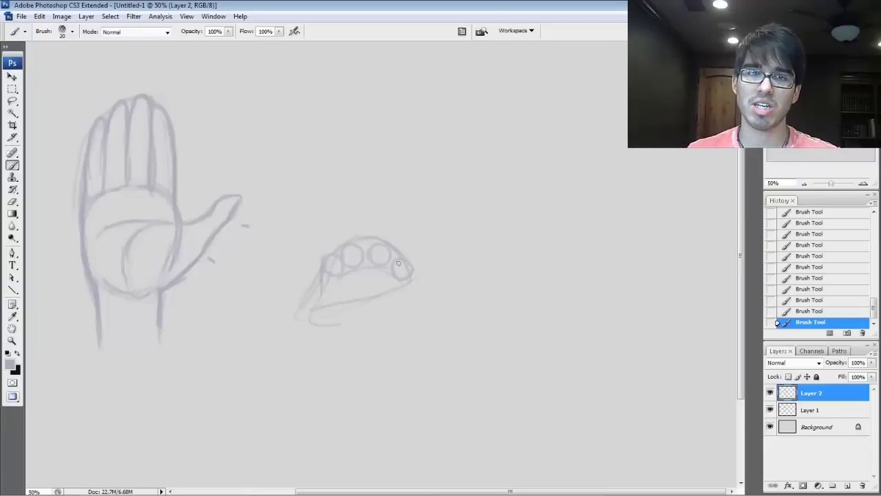
pyautogui.moveTo(413, 252)
pyautogui.mouseDown()
pyautogui.moveTo(381, 219)
pyautogui.moveTo(351, 225)
pyautogui.moveTo(364, 209)
pyautogui.moveTo(346, 233)
pyautogui.moveTo(363, 241)
pyautogui.moveTo(378, 234)
pyautogui.moveTo(391, 247)
pyautogui.moveTo(383, 233)
pyautogui.moveTo(366, 231)
pyautogui.moveTo(428, 252)
pyautogui.moveTo(402, 239)
pyautogui.moveTo(445, 270)
pyautogui.mouseUp()
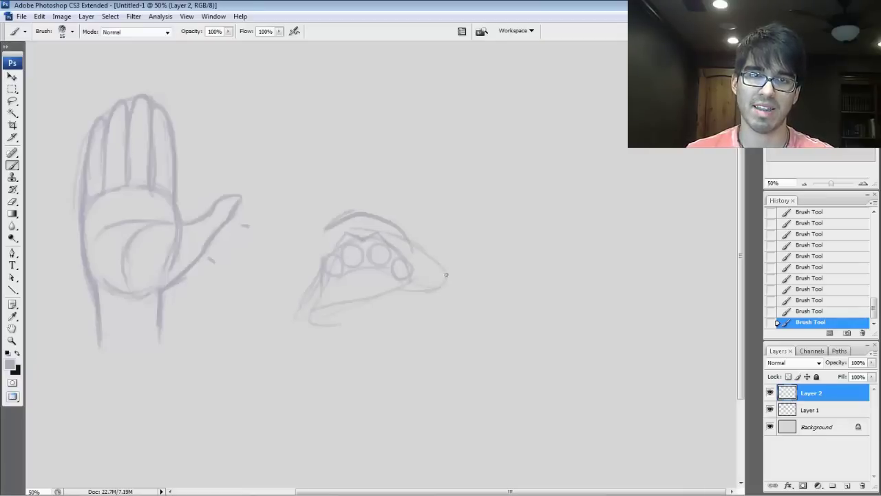
pyautogui.moveTo(334, 241)
pyautogui.mouseDown()
pyautogui.moveTo(297, 268)
pyautogui.moveTo(305, 278)
pyautogui.moveTo(300, 271)
pyautogui.moveTo(334, 241)
pyautogui.mouseUp()
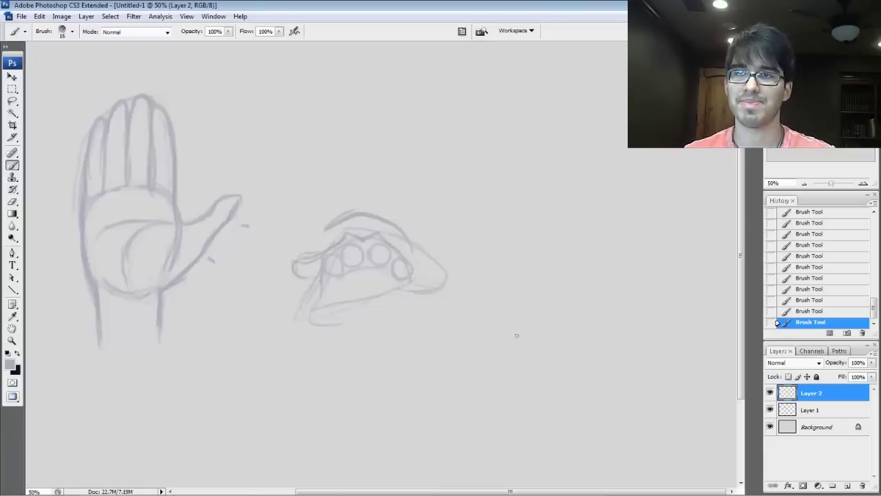
# - Erase the stray lines around the short digit on the second hand's left and redraw its rounded outline with a size 10 brush
pyautogui.click(864, 184)
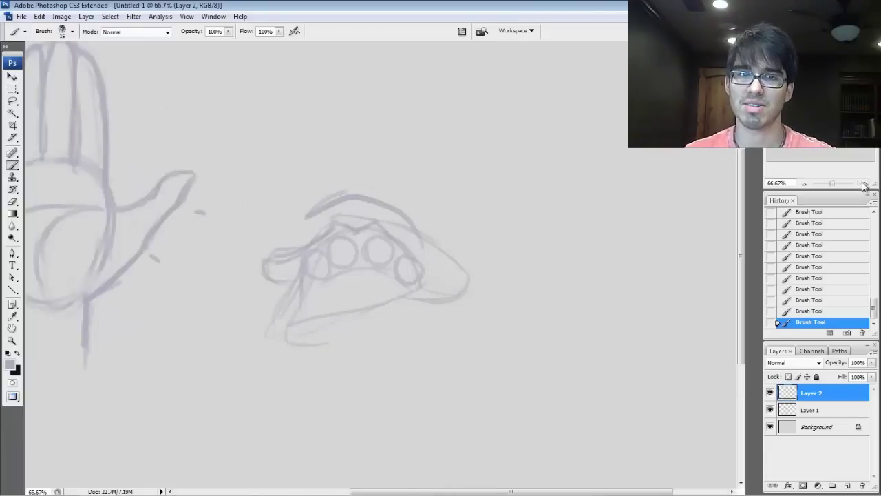
pyautogui.click(863, 185)
pyautogui.moveTo(525, 296); pyautogui.dragTo(457, 251)
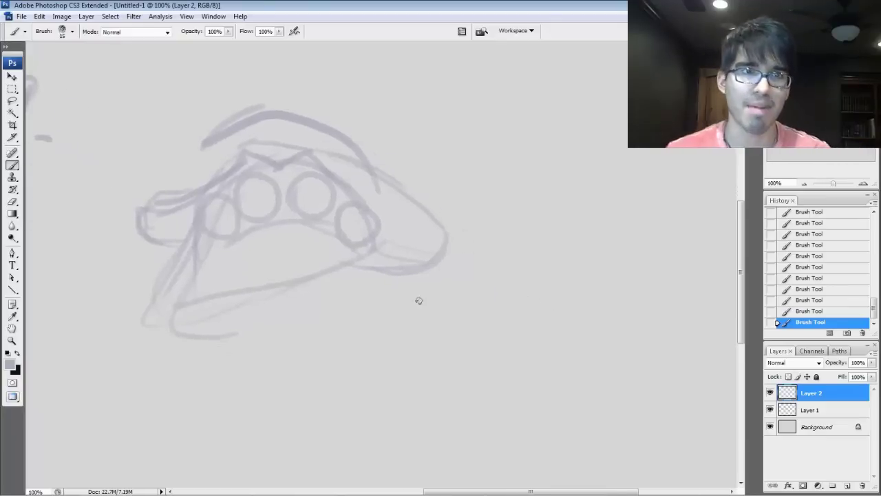
pyautogui.press('[')
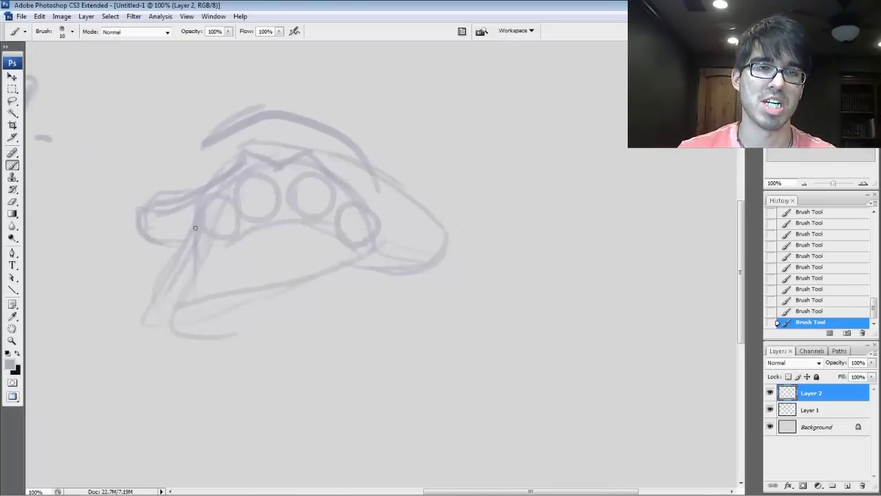
pyautogui.moveTo(152, 193)
pyautogui.mouseDown()
pyautogui.moveTo(196, 171)
pyautogui.moveTo(149, 201)
pyautogui.moveTo(163, 270)
pyautogui.moveTo(200, 252)
pyautogui.moveTo(173, 213)
pyautogui.mouseUp()
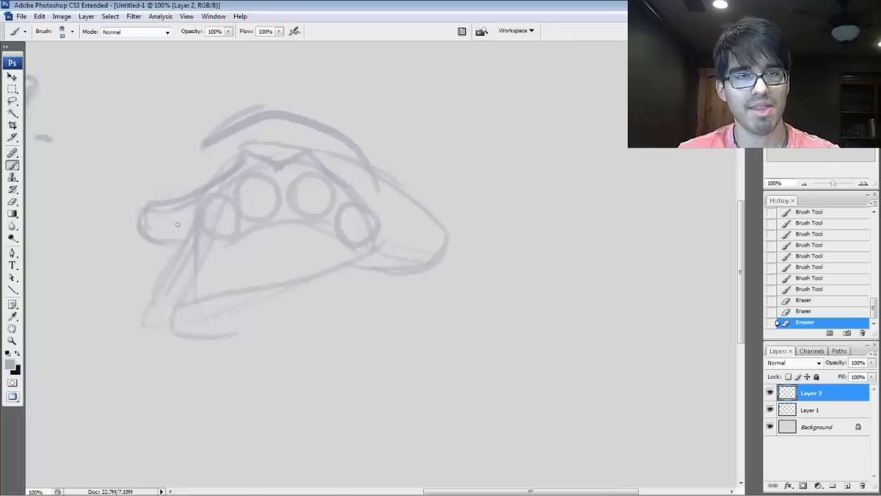
pyautogui.moveTo(170, 243); pyautogui.dragTo(188, 241)
pyautogui.moveTo(149, 209)
pyautogui.mouseDown()
pyautogui.moveTo(158, 240)
pyautogui.moveTo(186, 242)
pyautogui.mouseUp()
pyautogui.moveTo(177, 208); pyautogui.dragTo(209, 191)
# - Darken the slanted left edge and the long lower edge of the wedge with a size 15 brush
pyautogui.press(']')
pyautogui.moveTo(195, 235)
pyautogui.mouseDown()
pyautogui.moveTo(157, 305)
pyautogui.moveTo(207, 299)
pyautogui.mouseUp()
pyautogui.moveTo(194, 301); pyautogui.dragTo(238, 294)
pyautogui.moveTo(231, 296); pyautogui.dragTo(310, 279)
pyautogui.moveTo(211, 301); pyautogui.dragTo(362, 253)
pyautogui.moveTo(203, 310)
pyautogui.mouseDown()
pyautogui.moveTo(170, 310)
pyautogui.moveTo(170, 252)
pyautogui.moveTo(226, 300)
pyautogui.moveTo(348, 259)
pyautogui.mouseUp()
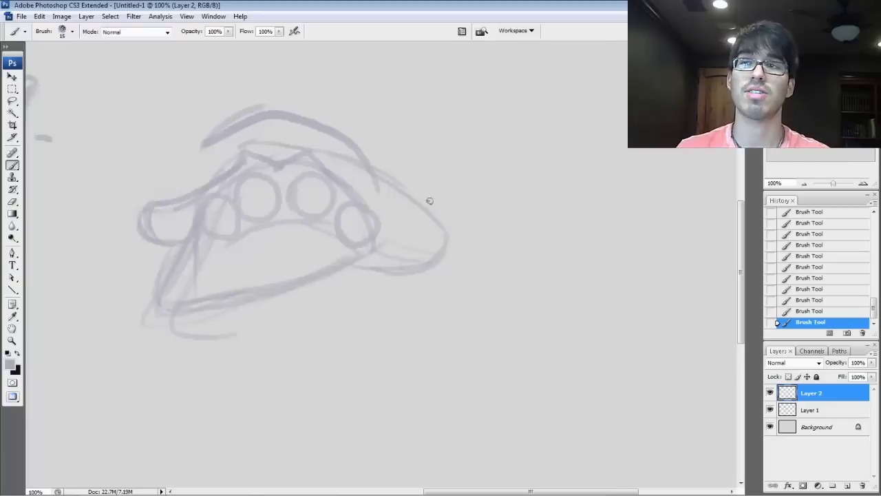
# - Divide the wedge into fingers with size 10 brush lines running from the knuckle circles toward its lower-left tip
pyautogui.press('[')
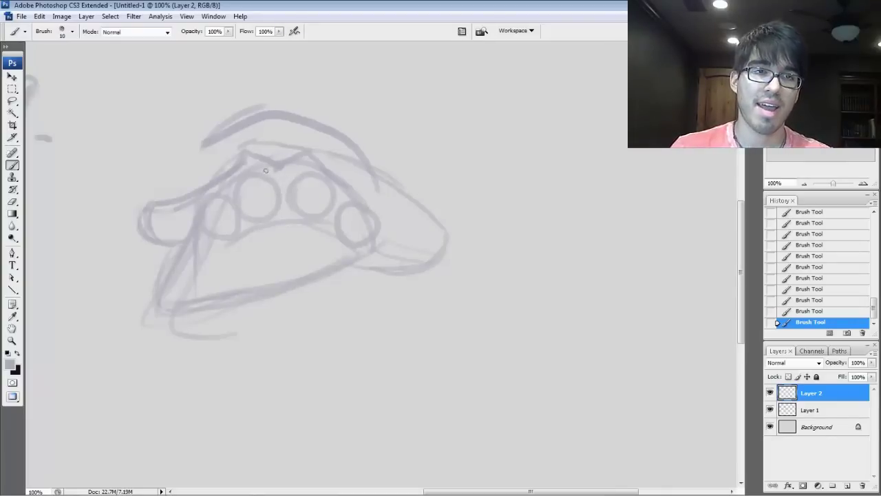
pyautogui.press(']')
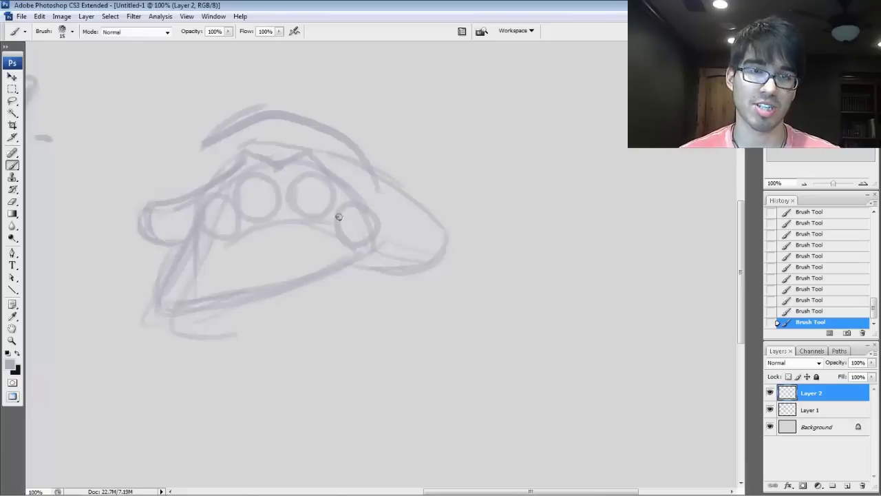
pyautogui.press('[')
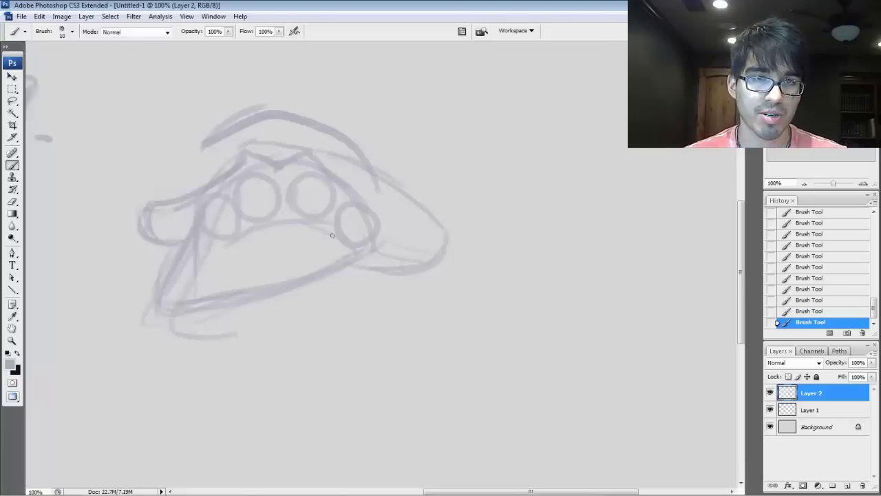
pyautogui.moveTo(321, 222); pyautogui.dragTo(230, 278)
pyautogui.moveTo(291, 183)
pyautogui.mouseDown()
pyautogui.moveTo(199, 263)
pyautogui.moveTo(247, 223)
pyautogui.moveTo(226, 242)
pyautogui.mouseUp()
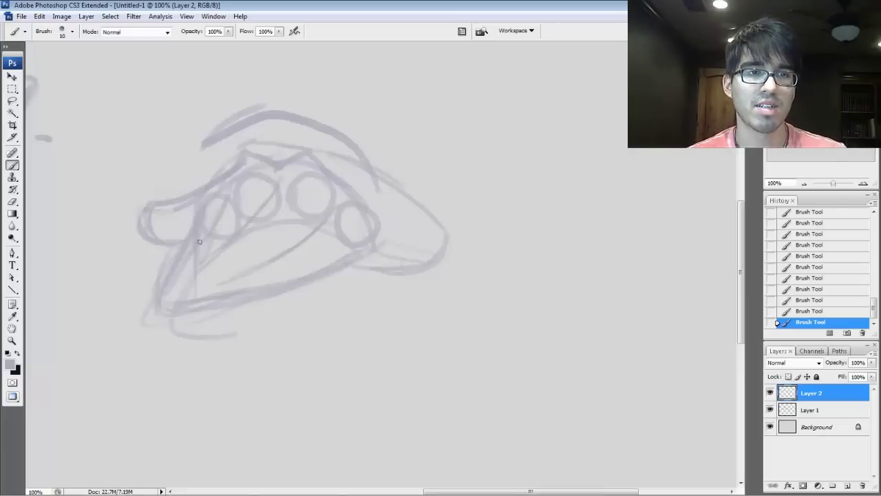
pyautogui.moveTo(204, 203); pyautogui.dragTo(174, 260)
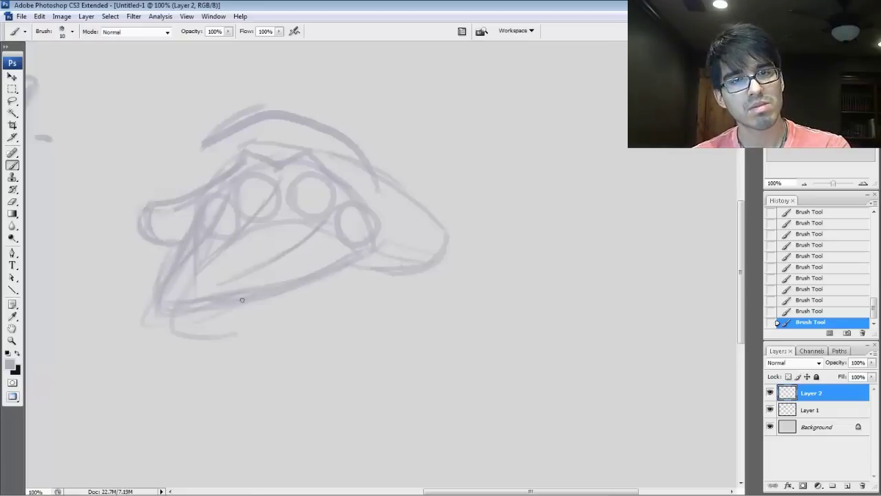
# - Erase the four construction circles inside the knuckle arch and thin the wedge's lower edge
pyautogui.moveTo(238, 286); pyautogui.dragTo(285, 281)
pyautogui.moveTo(250, 229); pyautogui.dragTo(283, 222)
pyautogui.moveTo(265, 222); pyautogui.dragTo(302, 221)
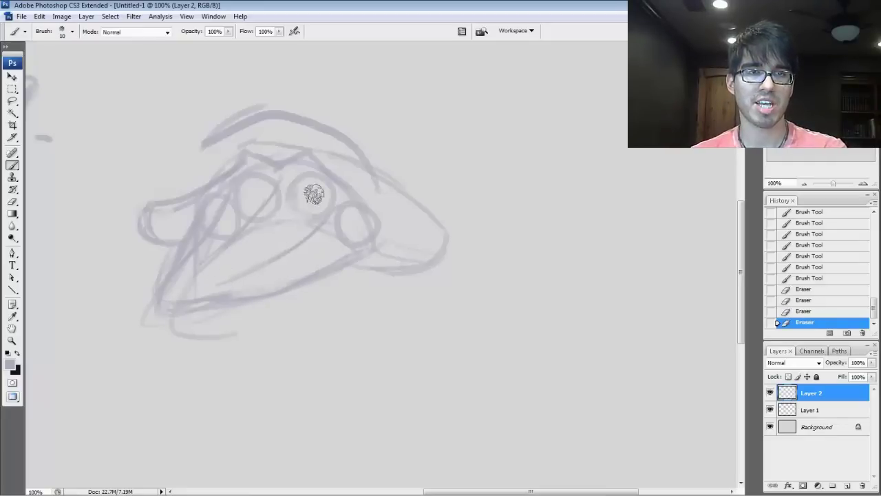
pyautogui.moveTo(303, 180); pyautogui.dragTo(295, 200)
pyautogui.moveTo(203, 253)
pyautogui.mouseDown()
pyautogui.moveTo(252, 188)
pyautogui.moveTo(231, 215)
pyautogui.moveTo(212, 208)
pyautogui.moveTo(184, 248)
pyautogui.moveTo(223, 198)
pyautogui.moveTo(264, 203)
pyautogui.moveTo(262, 190)
pyautogui.moveTo(256, 200)
pyautogui.moveTo(273, 216)
pyautogui.moveTo(279, 203)
pyautogui.moveTo(294, 219)
pyautogui.moveTo(315, 209)
pyautogui.moveTo(317, 190)
pyautogui.moveTo(304, 181)
pyautogui.moveTo(295, 194)
pyautogui.moveTo(336, 196)
pyautogui.moveTo(334, 213)
pyautogui.moveTo(359, 240)
pyautogui.moveTo(349, 205)
pyautogui.moveTo(372, 236)
pyautogui.moveTo(361, 217)
pyautogui.moveTo(324, 275)
pyautogui.mouseUp()
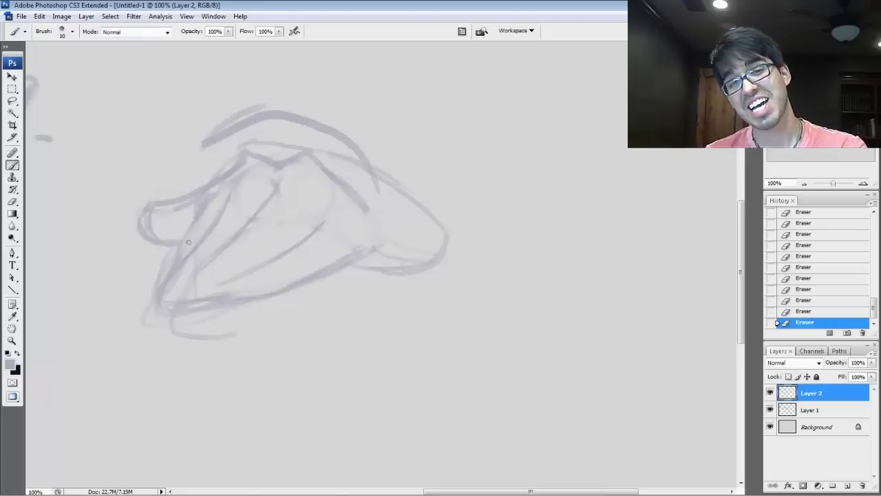
# - Darken the edges and dividing lines of the two leftmost fingers from the knuckles down to their pointed tip
pyautogui.moveTo(193, 230); pyautogui.dragTo(175, 253)
pyautogui.moveTo(198, 217)
pyautogui.mouseDown()
pyautogui.moveTo(177, 246)
pyautogui.moveTo(182, 241)
pyautogui.mouseUp()
pyautogui.moveTo(220, 179); pyautogui.dragTo(183, 241)
pyautogui.moveTo(240, 164); pyautogui.dragTo(199, 215)
pyautogui.moveTo(234, 172)
pyautogui.mouseDown()
pyautogui.moveTo(195, 219)
pyautogui.moveTo(182, 212)
pyautogui.mouseUp()
pyautogui.press(']')
pyautogui.moveTo(278, 183); pyautogui.dragTo(242, 228)
pyautogui.moveTo(255, 218); pyautogui.dragTo(164, 299)
pyautogui.moveTo(172, 306); pyautogui.dragTo(224, 296)
pyautogui.moveTo(221, 297); pyautogui.dragTo(204, 301)
# - Erase the middle of the wedge's lower edge and draw a bent finger there with its rounded tip pointing down
pyautogui.moveTo(208, 265)
pyautogui.mouseDown()
pyautogui.moveTo(161, 306)
pyautogui.moveTo(171, 273)
pyautogui.moveTo(141, 314)
pyautogui.moveTo(192, 324)
pyautogui.moveTo(222, 312)
pyautogui.moveTo(229, 322)
pyautogui.moveTo(222, 305)
pyautogui.moveTo(288, 296)
pyautogui.moveTo(232, 278)
pyautogui.moveTo(261, 259)
pyautogui.moveTo(264, 295)
pyautogui.mouseUp()
pyautogui.press('[')
pyautogui.press(']')
pyautogui.moveTo(325, 221); pyautogui.dragTo(281, 247)
pyautogui.moveTo(297, 239)
pyautogui.mouseDown()
pyautogui.moveTo(271, 252)
pyautogui.moveTo(283, 286)
pyautogui.moveTo(278, 281)
pyautogui.mouseUp()
pyautogui.moveTo(276, 254); pyautogui.dragTo(276, 279)
pyautogui.moveTo(274, 252)
pyautogui.mouseDown()
pyautogui.moveTo(263, 304)
pyautogui.moveTo(286, 309)
pyautogui.moveTo(299, 283)
pyautogui.mouseUp()
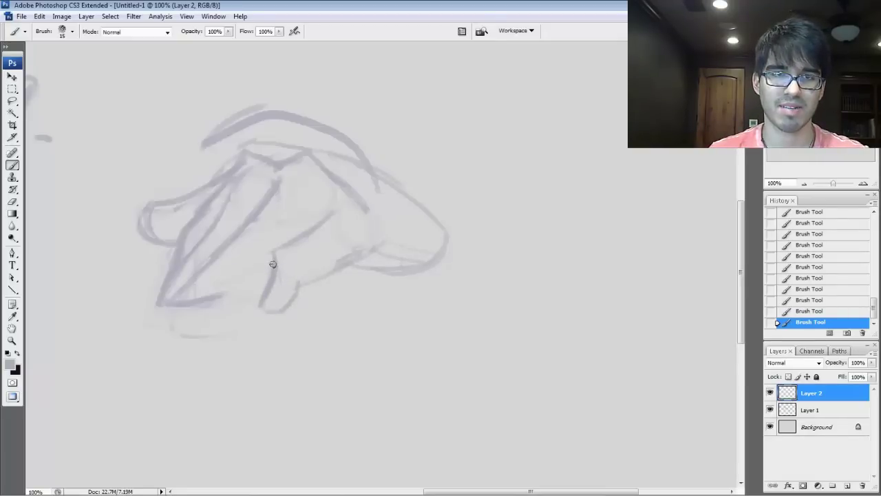
pyautogui.moveTo(306, 283); pyautogui.dragTo(347, 257)
# - Mark the knuckle and finger joints with small dark spots, and erase the excess around the rightmost spot
pyautogui.moveTo(367, 207); pyautogui.dragTo(369, 209)
pyautogui.moveTo(292, 227); pyautogui.dragTo(294, 221)
pyautogui.moveTo(258, 249); pyautogui.dragTo(255, 255)
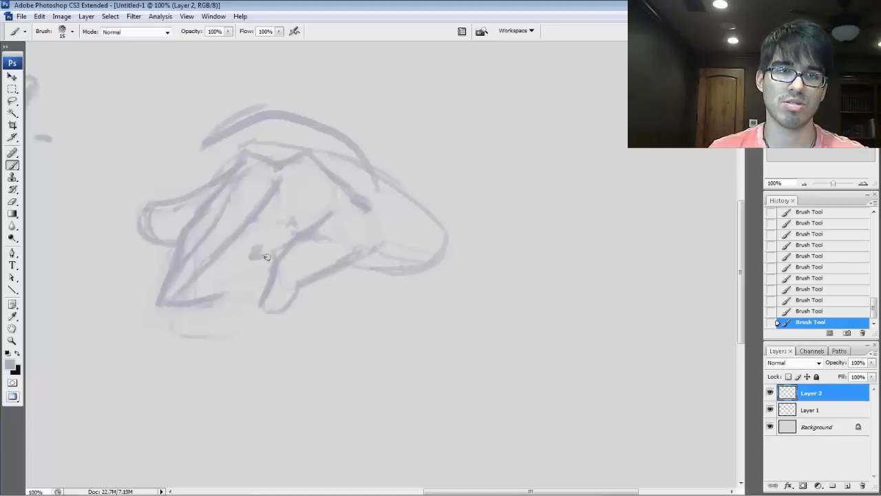
pyautogui.press('e')
pyautogui.moveTo(369, 200)
pyautogui.mouseDown()
pyautogui.moveTo(372, 187)
pyautogui.moveTo(378, 201)
pyautogui.mouseUp()
pyautogui.press('b')
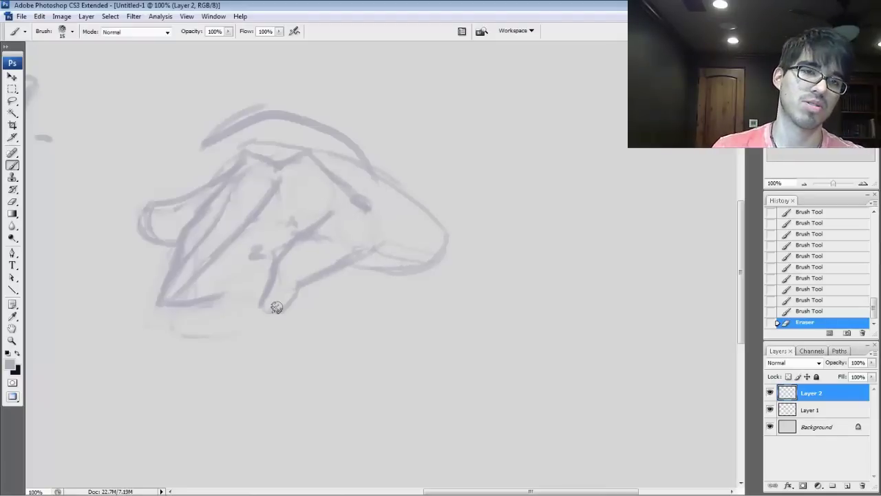
# - Draw thin lines across the fingers to connect their joints in two rows
pyautogui.moveTo(251, 223)
pyautogui.mouseDown()
pyautogui.moveTo(311, 236)
pyautogui.moveTo(295, 228)
pyautogui.mouseUp()
pyautogui.moveTo(208, 253); pyautogui.dragTo(235, 264)
pyautogui.moveTo(198, 252); pyautogui.dragTo(234, 264)
pyautogui.moveTo(235, 210); pyautogui.dragTo(241, 219)
pyautogui.press('[')
pyautogui.moveTo(196, 263)
pyautogui.mouseDown()
pyautogui.moveTo(217, 253)
pyautogui.moveTo(241, 271)
pyautogui.mouseUp()
pyautogui.moveTo(258, 223); pyautogui.dragTo(284, 229)
pyautogui.moveTo(240, 266); pyautogui.dragTo(226, 262)
pyautogui.moveTo(221, 260); pyautogui.dragTo(196, 250)
# - Close the lower edge between the fingertip and the bent finger, and darken the contour along the back of the hand
pyautogui.moveTo(223, 296); pyautogui.dragTo(269, 266)
pyautogui.press(']')
pyautogui.moveTo(355, 265)
pyautogui.mouseDown()
pyautogui.moveTo(396, 273)
pyautogui.moveTo(446, 246)
pyautogui.moveTo(378, 177)
pyautogui.mouseUp()
pyautogui.moveTo(417, 201)
pyautogui.mouseDown()
pyautogui.moveTo(352, 156)
pyautogui.moveTo(309, 155)
pyautogui.mouseUp()
pyautogui.moveTo(380, 171); pyautogui.dragTo(250, 145)
pyautogui.press('[')
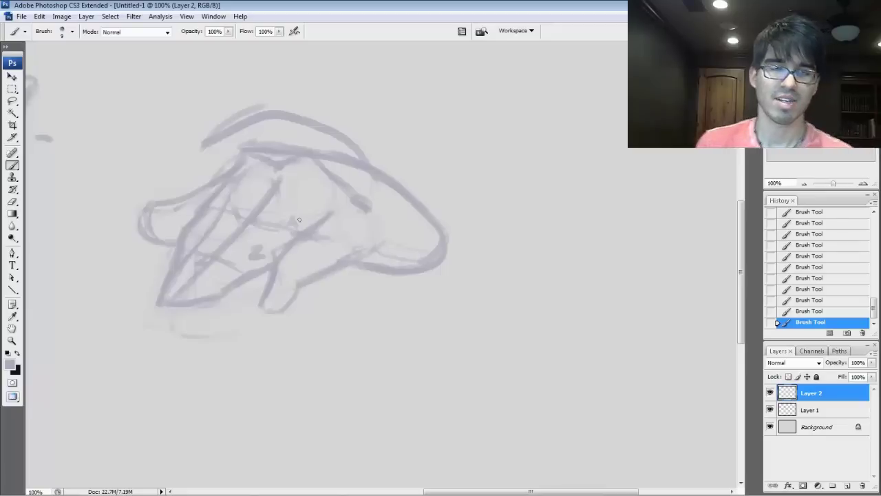
# - Erase stray lines around the knuckles, the end of the upper guide arc, and the finger edges
pyautogui.moveTo(268, 167); pyautogui.dragTo(283, 170)
pyautogui.moveTo(258, 142); pyautogui.dragTo(245, 142)
pyautogui.moveTo(379, 158)
pyautogui.mouseDown()
pyautogui.moveTo(384, 167)
pyautogui.moveTo(346, 145)
pyautogui.moveTo(274, 151)
pyautogui.moveTo(222, 180)
pyautogui.mouseUp()
pyautogui.moveTo(203, 217); pyautogui.dragTo(222, 219)
pyautogui.moveTo(292, 189)
pyautogui.mouseDown()
pyautogui.moveTo(273, 187)
pyautogui.moveTo(241, 210)
pyautogui.mouseUp()
# - Reinforce the bent finger's lower edge and the underside of the rounded form at the hand's right
pyautogui.moveTo(371, 243)
pyautogui.mouseDown()
pyautogui.moveTo(298, 283)
pyautogui.moveTo(348, 257)
pyautogui.mouseUp()
pyautogui.press(']')
pyautogui.moveTo(337, 263)
pyautogui.mouseDown()
pyautogui.moveTo(371, 241)
pyautogui.moveTo(362, 267)
pyautogui.moveTo(380, 265)
pyautogui.mouseUp()
pyautogui.moveTo(433, 254); pyautogui.dragTo(444, 241)
# - Draw two thick forearm lines sloping down to the right from the back and underside of the second hand
pyautogui.moveTo(435, 259)
pyautogui.mouseDown()
pyautogui.moveTo(443, 235)
pyautogui.moveTo(423, 213)
pyautogui.moveTo(492, 282)
pyautogui.mouseUp()
pyautogui.press(']')
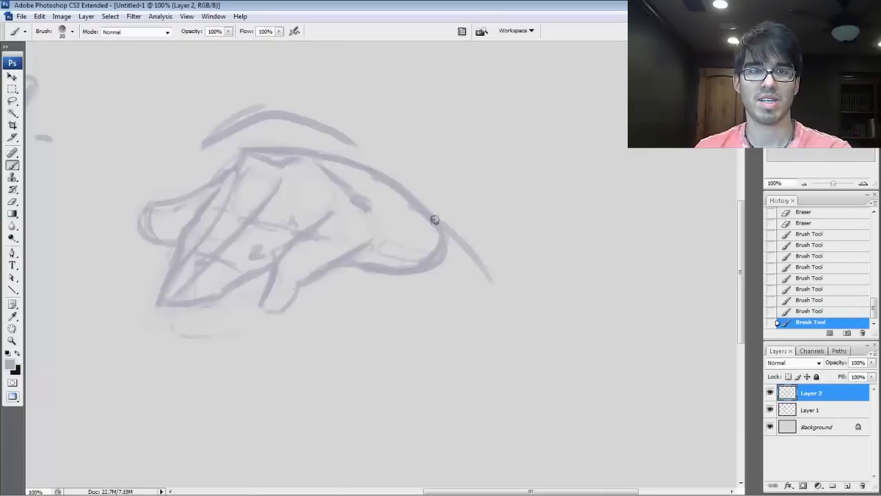
pyautogui.moveTo(407, 187); pyautogui.dragTo(516, 299)
pyautogui.moveTo(365, 276); pyautogui.dragTo(451, 347)
pyautogui.press('[')
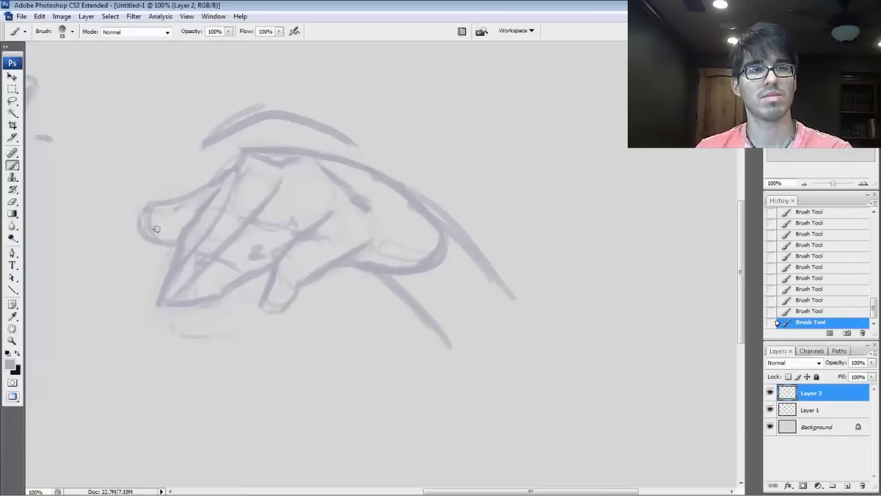
# - Erase the outer outline around the fingertip at the far left of the second hand
pyautogui.press('e')
pyautogui.moveTo(150, 207)
pyautogui.mouseDown()
pyautogui.moveTo(142, 235)
pyautogui.moveTo(164, 249)
pyautogui.mouseUp()
pyautogui.moveTo(159, 247); pyautogui.dragTo(177, 245)
pyautogui.press('b')
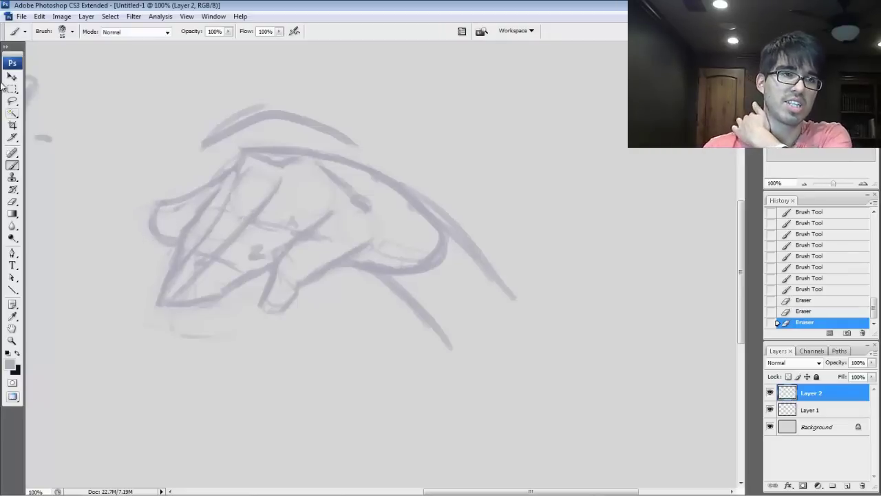
# - Move the second hand's sketch down and to the left to clear canvas space for a new hand
pyautogui.click(12, 77)
pyautogui.moveTo(337, 270); pyautogui.dragTo(173, 356)
pyautogui.click(12, 165)
pyautogui.moveTo(337, 261)
pyautogui.mouseDown()
pyautogui.moveTo(304, 280)
pyautogui.moveTo(253, 354)
pyautogui.mouseUp()
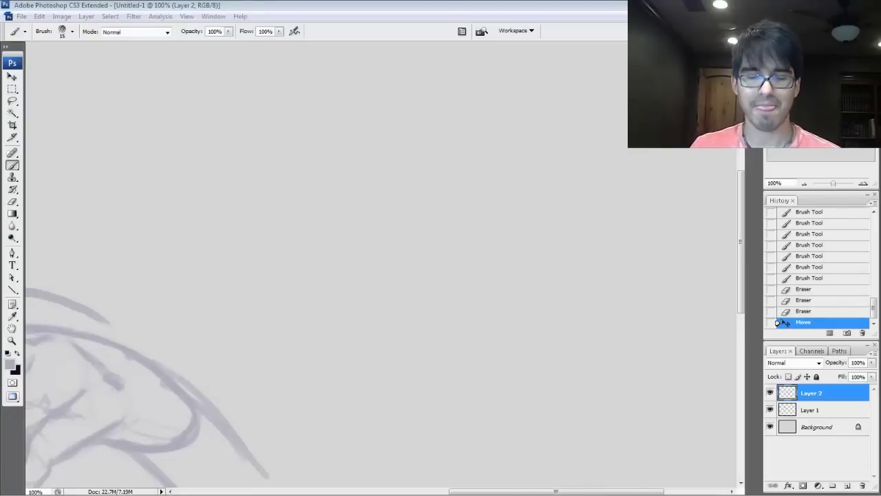
pyautogui.click(422, 263)
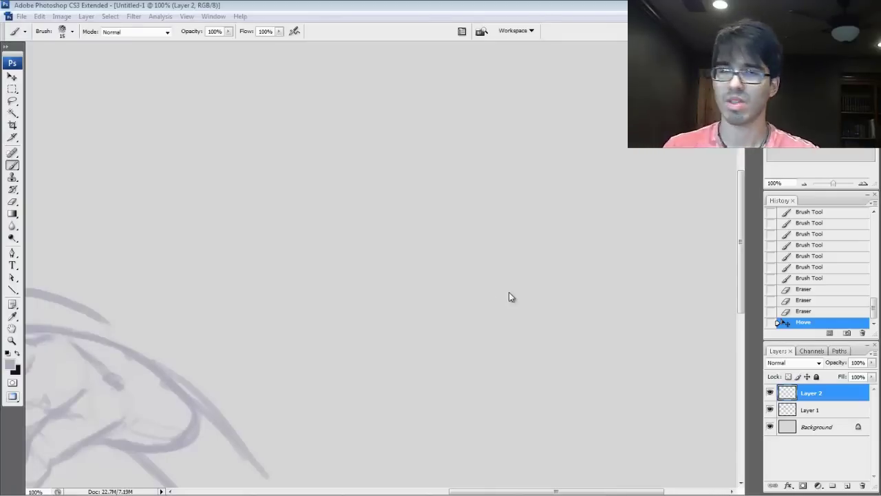
pyautogui.click(436, 222)
# - Sketch a loose oval for the third hand's palm in the empty area with a 10 px brush
pyautogui.press('[')
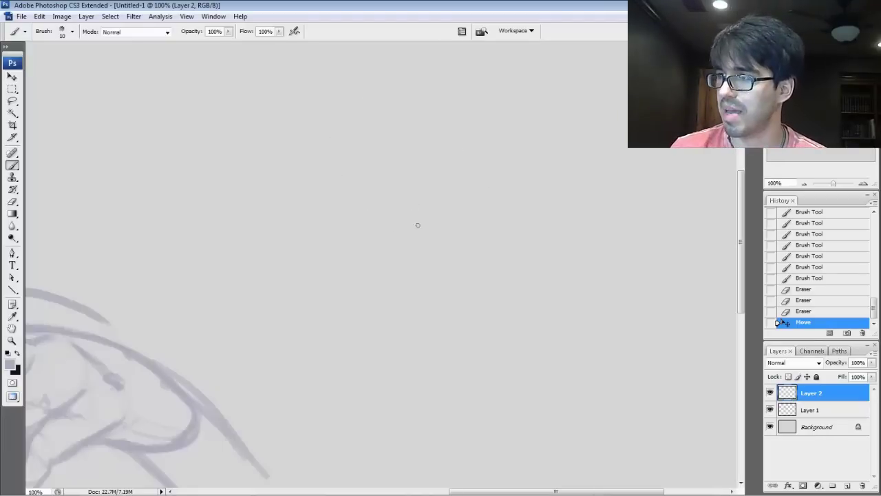
pyautogui.moveTo(368, 239)
pyautogui.mouseDown()
pyautogui.moveTo(409, 197)
pyautogui.moveTo(392, 199)
pyautogui.moveTo(448, 182)
pyautogui.mouseUp()
pyautogui.moveTo(396, 198)
pyautogui.mouseDown()
pyautogui.moveTo(422, 185)
pyautogui.moveTo(399, 203)
pyautogui.moveTo(380, 234)
pyautogui.mouseUp()
pyautogui.moveTo(394, 203)
pyautogui.mouseDown()
pyautogui.moveTo(386, 242)
pyautogui.moveTo(394, 258)
pyautogui.mouseUp()
pyautogui.moveTo(380, 237); pyautogui.dragTo(427, 267)
pyautogui.moveTo(377, 242); pyautogui.dragTo(417, 266)
pyautogui.moveTo(389, 259)
pyautogui.mouseDown()
pyautogui.moveTo(464, 249)
pyautogui.moveTo(462, 187)
pyautogui.moveTo(480, 247)
pyautogui.mouseUp()
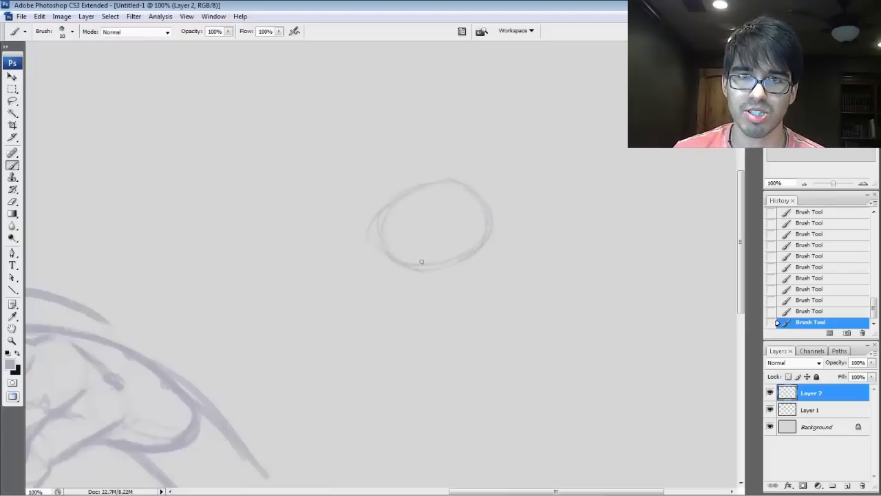
pyautogui.moveTo(390, 235); pyautogui.dragTo(385, 211)
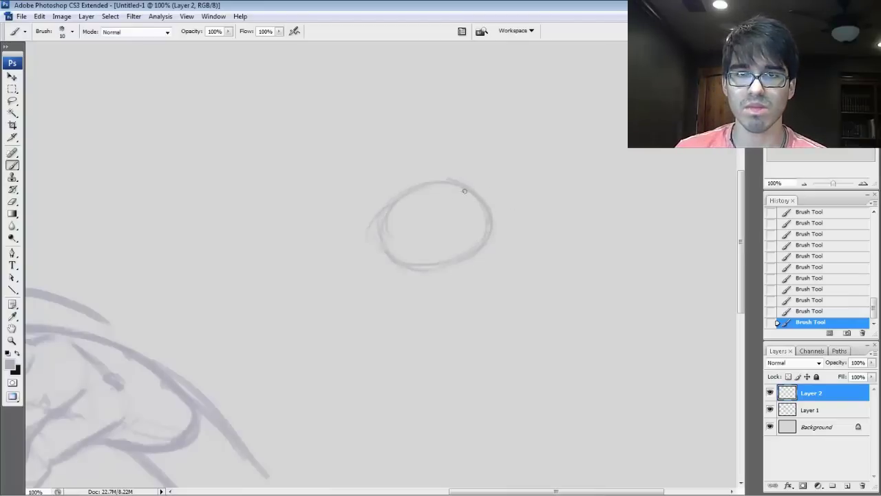
# - Add a small pointed form at the oval's upper right and overlapping rounded finger shapes along its lower half
pyautogui.moveTo(505, 196)
pyautogui.mouseDown()
pyautogui.moveTo(496, 213)
pyautogui.moveTo(518, 203)
pyautogui.moveTo(507, 190)
pyautogui.moveTo(472, 189)
pyautogui.moveTo(517, 191)
pyautogui.mouseUp()
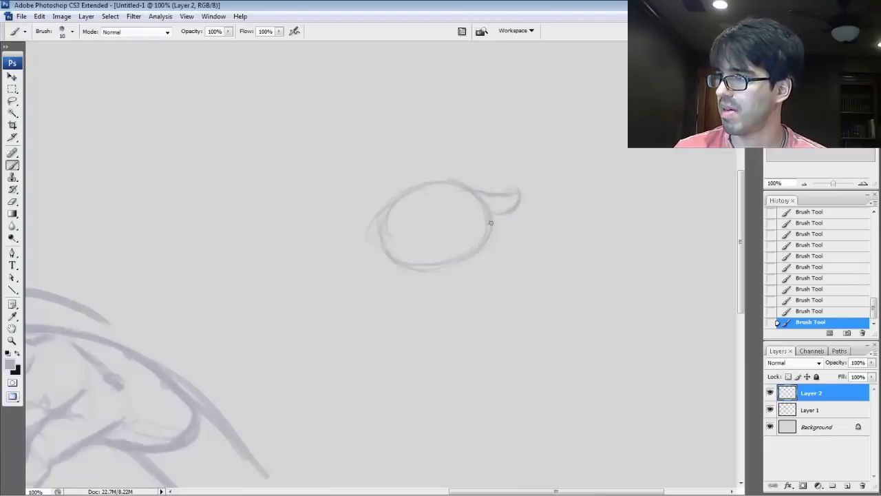
pyautogui.press(']')
pyautogui.moveTo(506, 225)
pyautogui.mouseDown()
pyautogui.moveTo(531, 266)
pyautogui.moveTo(498, 279)
pyautogui.moveTo(427, 277)
pyautogui.mouseUp()
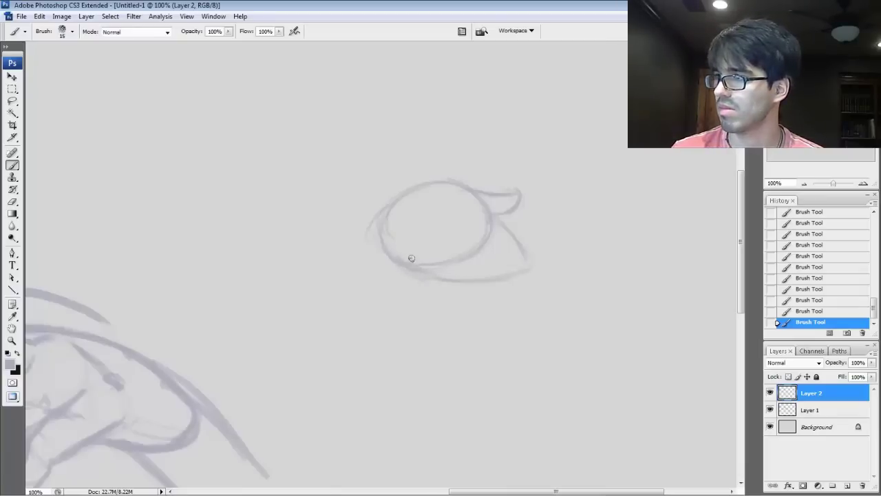
pyautogui.moveTo(405, 267)
pyautogui.mouseDown()
pyautogui.moveTo(441, 222)
pyautogui.moveTo(464, 228)
pyautogui.moveTo(436, 220)
pyautogui.moveTo(482, 248)
pyautogui.mouseUp()
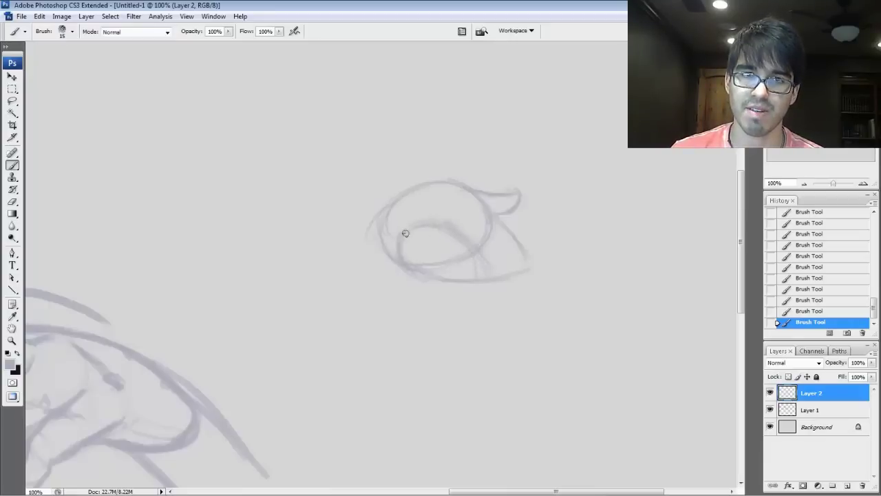
pyautogui.moveTo(493, 268)
pyautogui.mouseDown()
pyautogui.moveTo(478, 252)
pyautogui.moveTo(495, 250)
pyautogui.moveTo(498, 277)
pyautogui.moveTo(479, 241)
pyautogui.mouseUp()
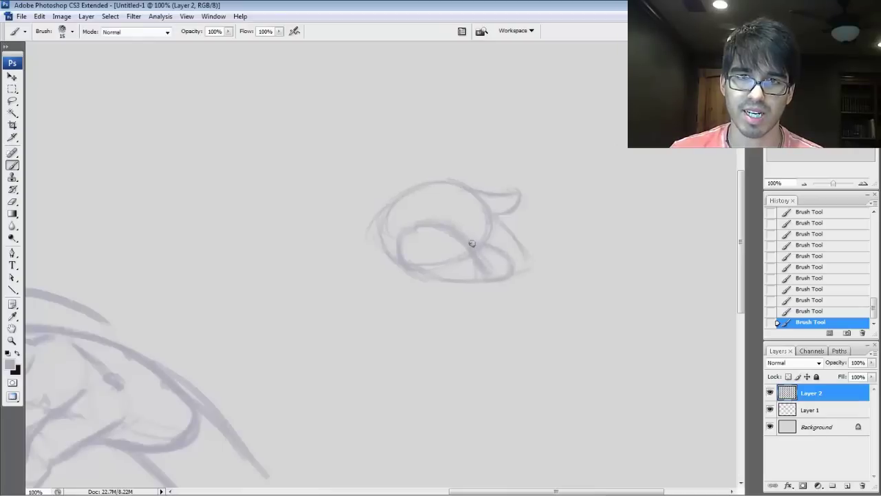
# - Draw a thin guide curve across the oval and past its right side, plus an extended finger sloping down to the right
pyautogui.press('[')
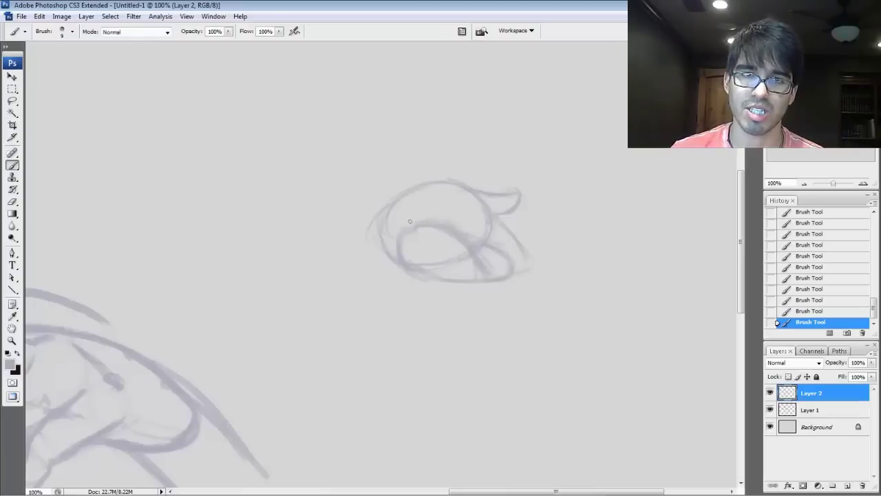
pyautogui.moveTo(490, 239); pyautogui.dragTo(567, 251)
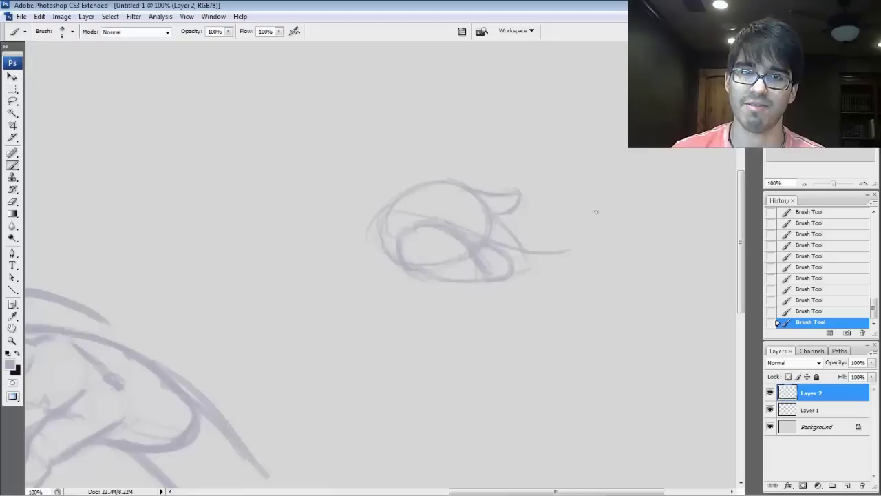
pyautogui.moveTo(508, 253)
pyautogui.mouseDown()
pyautogui.moveTo(541, 276)
pyautogui.moveTo(534, 246)
pyautogui.moveTo(553, 275)
pyautogui.moveTo(528, 279)
pyautogui.moveTo(555, 285)
pyautogui.moveTo(531, 239)
pyautogui.moveTo(557, 270)
pyautogui.moveTo(501, 218)
pyautogui.moveTo(562, 285)
pyautogui.mouseUp()
pyautogui.moveTo(509, 254); pyautogui.dragTo(544, 280)
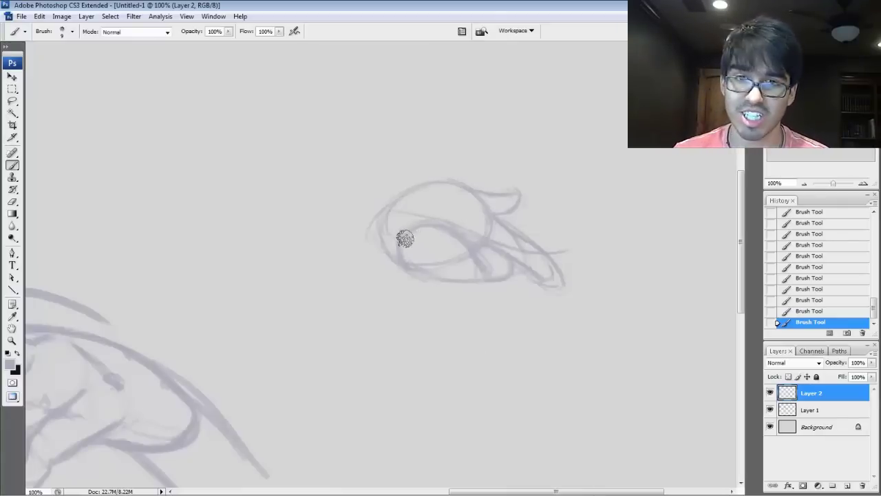
# - Split the rounded finger mass with a diagonal line and rework the strokes around the finger division
pyautogui.moveTo(484, 265)
pyautogui.mouseDown()
pyautogui.moveTo(496, 263)
pyautogui.moveTo(455, 278)
pyautogui.mouseUp()
pyautogui.moveTo(456, 279)
pyautogui.mouseDown()
pyautogui.moveTo(443, 272)
pyautogui.moveTo(468, 286)
pyautogui.mouseUp()
pyautogui.press(']')
pyautogui.press(']')
pyautogui.moveTo(436, 251)
pyautogui.mouseDown()
pyautogui.moveTo(452, 274)
pyautogui.moveTo(421, 244)
pyautogui.moveTo(445, 234)
pyautogui.moveTo(468, 245)
pyautogui.mouseUp()
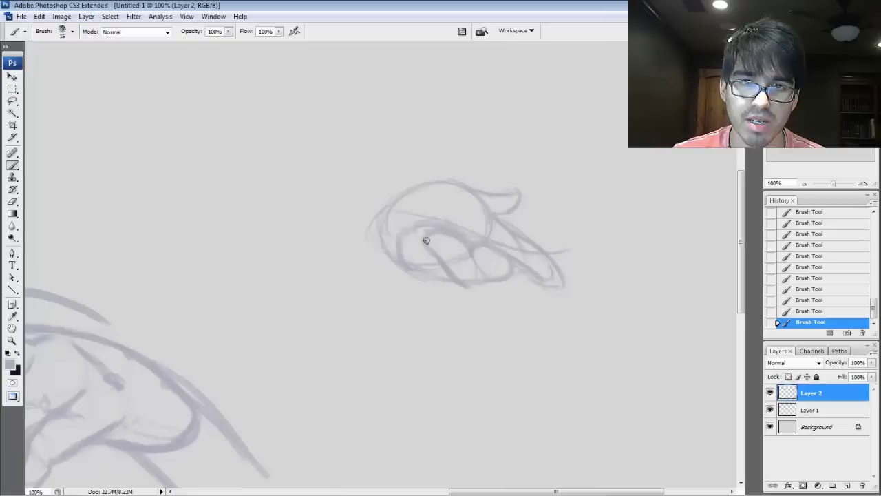
# - Define the leftmost curled finger's outline and erase the stray lines around it
pyautogui.moveTo(414, 232)
pyautogui.mouseDown()
pyautogui.moveTo(467, 243)
pyautogui.moveTo(429, 220)
pyautogui.moveTo(418, 224)
pyautogui.moveTo(443, 245)
pyautogui.moveTo(402, 258)
pyautogui.mouseUp()
pyautogui.moveTo(401, 242); pyautogui.dragTo(423, 275)
pyautogui.moveTo(408, 263)
pyautogui.mouseDown()
pyautogui.moveTo(456, 283)
pyautogui.moveTo(420, 273)
pyautogui.mouseUp()
pyautogui.moveTo(416, 270)
pyautogui.mouseDown()
pyautogui.moveTo(427, 277)
pyautogui.moveTo(422, 267)
pyautogui.mouseUp()
pyautogui.moveTo(405, 254); pyautogui.dragTo(403, 254)
pyautogui.moveTo(403, 250); pyautogui.dragTo(404, 242)
pyautogui.click(464, 260)
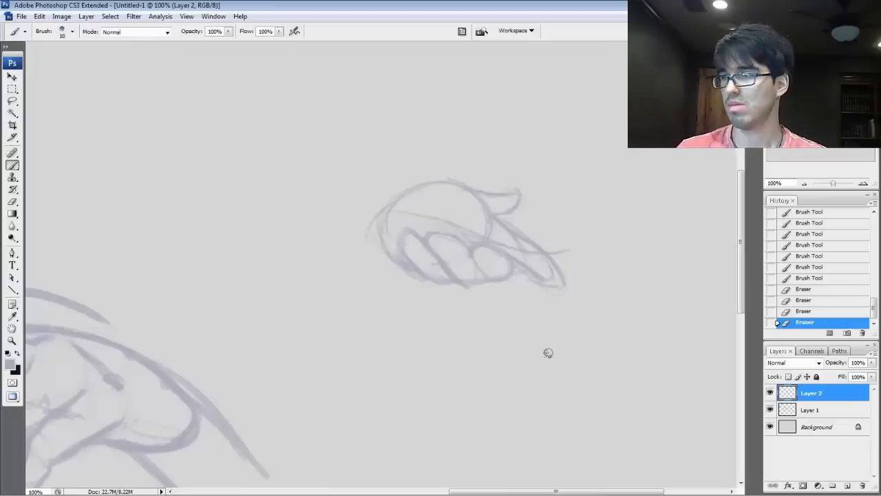
# - Add short strokes inside the right-hand curled finger and reinforce its lower edge with a 10 px brush
pyautogui.click(474, 263)
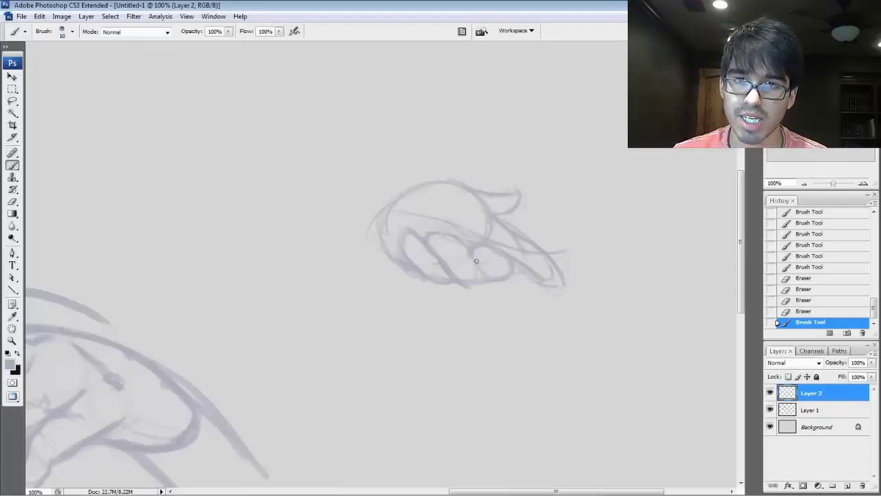
pyautogui.click(496, 261)
pyautogui.click(504, 259)
pyautogui.moveTo(502, 279); pyautogui.dragTo(511, 272)
pyautogui.moveTo(504, 278)
pyautogui.mouseDown()
pyautogui.moveTo(512, 268)
pyautogui.moveTo(325, 325)
pyautogui.moveTo(335, 321)
pyautogui.mouseUp()
# - Lasso the third hand, enlarge and reposition it with Free Transform, and deselect
pyautogui.click(864, 184)
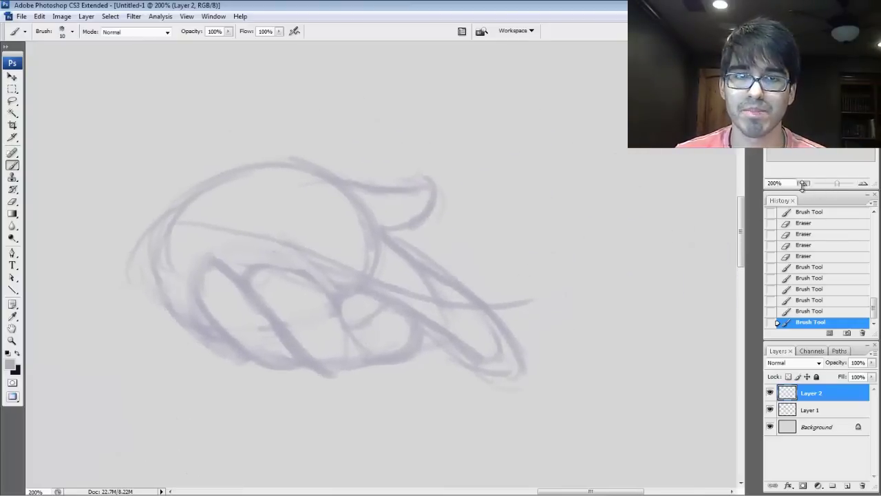
pyautogui.click(804, 184)
pyautogui.click(12, 102)
pyautogui.moveTo(270, 348)
pyautogui.mouseDown()
pyautogui.moveTo(317, 163)
pyautogui.moveTo(315, 337)
pyautogui.mouseUp()
pyautogui.hotkey('ctrl', 't')
pyautogui.moveTo(590, 151); pyautogui.dragTo(672, 91)
pyautogui.moveTo(369, 262); pyautogui.dragTo(252, 237)
pyautogui.press('Return')
pyautogui.hotkey('ctrl', 'd')
pyautogui.press('b')
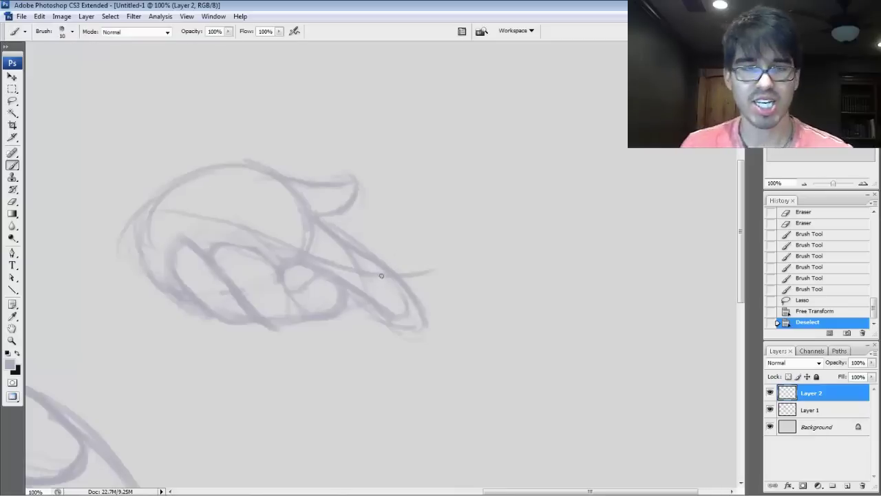
# - Build up the diagonal palm edge above the curled fingers with repeated 15 px brush strokes
pyautogui.press(']')
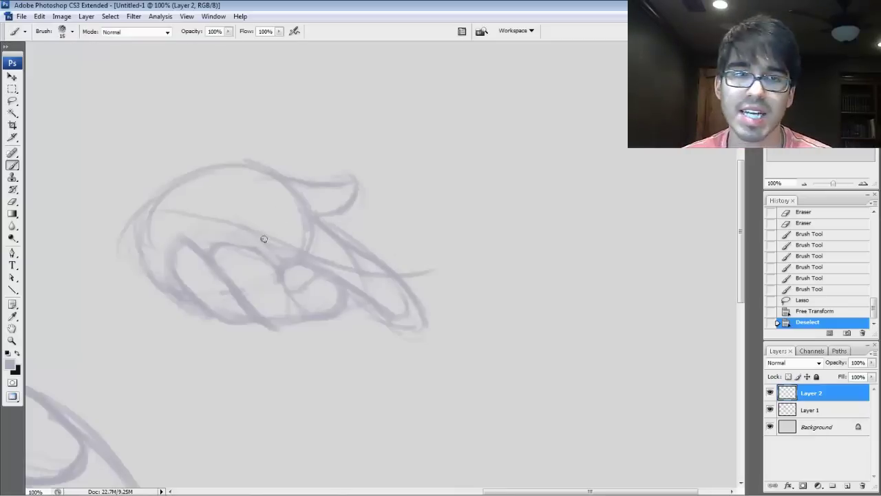
pyautogui.moveTo(317, 225); pyautogui.dragTo(273, 238)
pyautogui.moveTo(208, 220); pyautogui.dragTo(268, 249)
pyautogui.moveTo(201, 211); pyautogui.dragTo(274, 253)
pyautogui.moveTo(195, 205); pyautogui.dragTo(279, 257)
pyautogui.moveTo(200, 211); pyautogui.dragTo(276, 242)
pyautogui.moveTo(214, 222); pyautogui.dragTo(281, 258)
pyautogui.moveTo(180, 213); pyautogui.dragTo(171, 210)
# - Redraw the third hand's upper and left contour and erase the stray outline outside it
pyautogui.moveTo(157, 197); pyautogui.dragTo(211, 165)
pyautogui.moveTo(186, 197); pyautogui.dragTo(213, 165)
pyautogui.moveTo(214, 164); pyautogui.dragTo(263, 160)
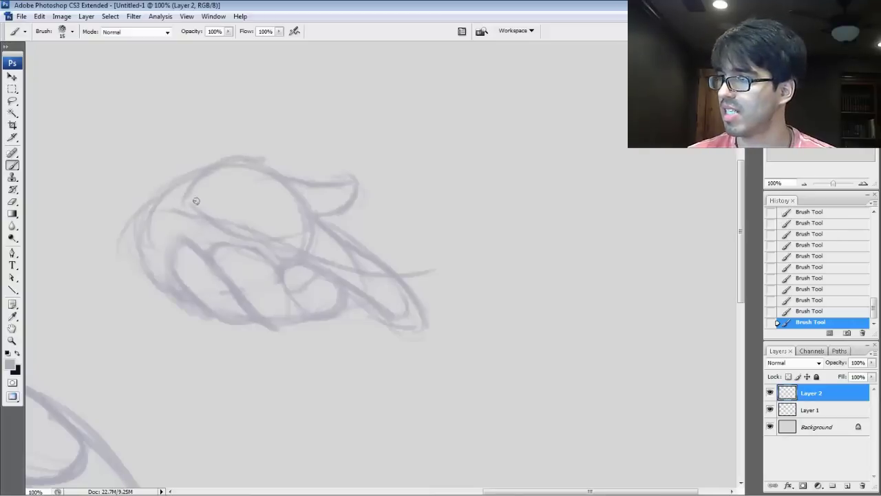
pyautogui.moveTo(192, 182)
pyautogui.mouseDown()
pyautogui.moveTo(153, 238)
pyautogui.moveTo(149, 279)
pyautogui.mouseUp()
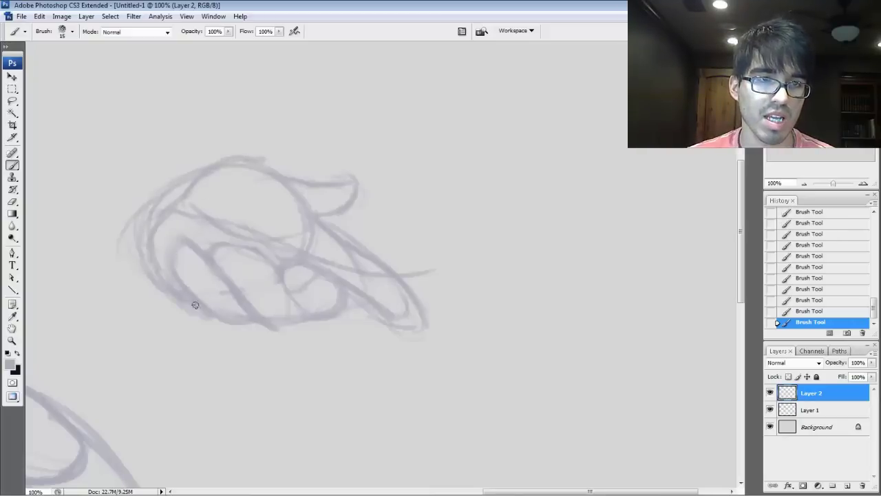
pyautogui.moveTo(153, 218)
pyautogui.mouseDown()
pyautogui.moveTo(175, 180)
pyautogui.moveTo(132, 249)
pyautogui.moveTo(191, 314)
pyautogui.moveTo(198, 303)
pyautogui.mouseUp()
pyautogui.moveTo(173, 267); pyautogui.dragTo(165, 266)
pyautogui.moveTo(162, 227); pyautogui.dragTo(178, 220)
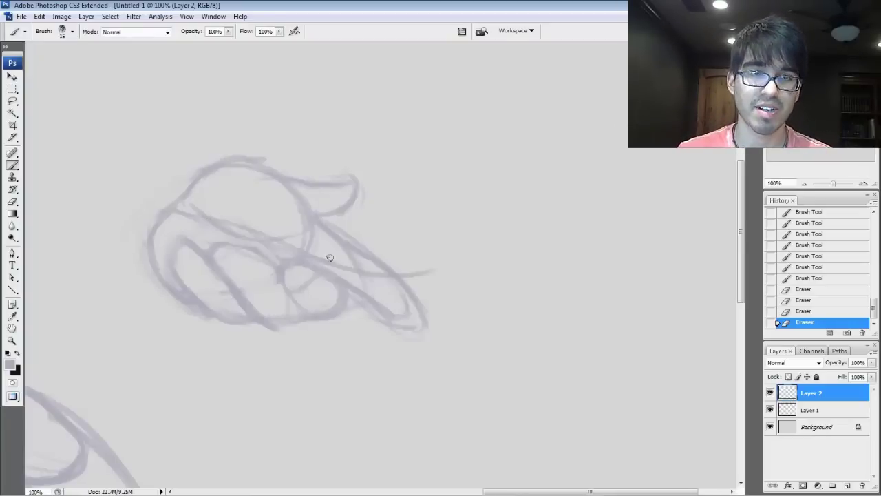
# - Reinforce the rounded top and side edges of the middle curled finger
pyautogui.press('[')
pyautogui.press('[')
pyautogui.press(']')
pyautogui.moveTo(259, 254)
pyautogui.mouseDown()
pyautogui.moveTo(281, 279)
pyautogui.moveTo(275, 272)
pyautogui.mouseUp()
pyautogui.moveTo(253, 251)
pyautogui.mouseDown()
pyautogui.moveTo(272, 269)
pyautogui.moveTo(266, 259)
pyautogui.mouseUp()
pyautogui.moveTo(231, 245); pyautogui.dragTo(255, 250)
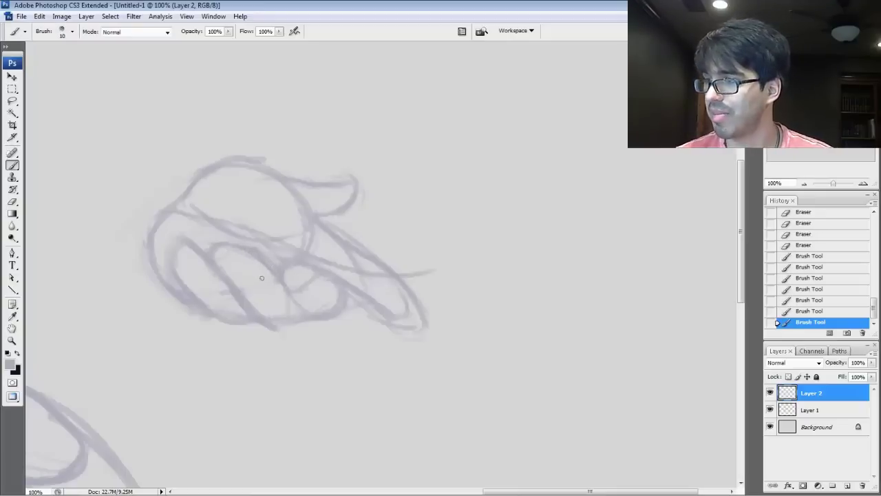
pyautogui.click(266, 259)
pyautogui.click(224, 252)
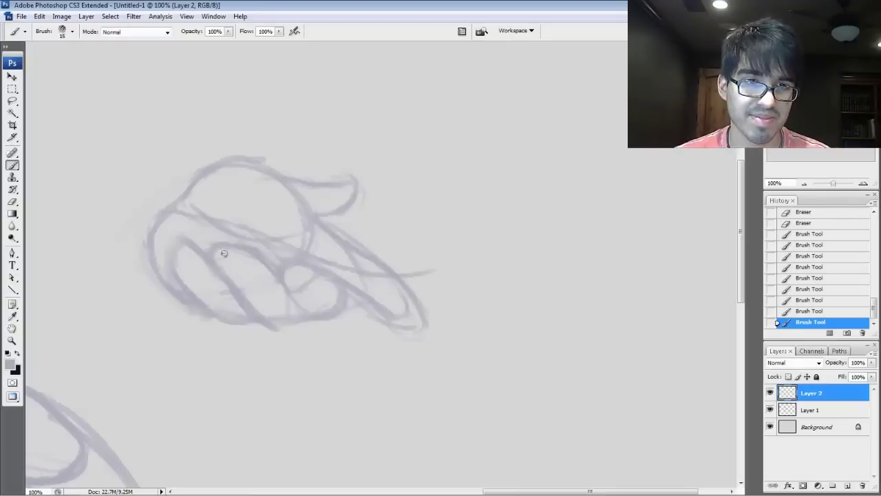
pyautogui.click(253, 290)
pyautogui.click(250, 292)
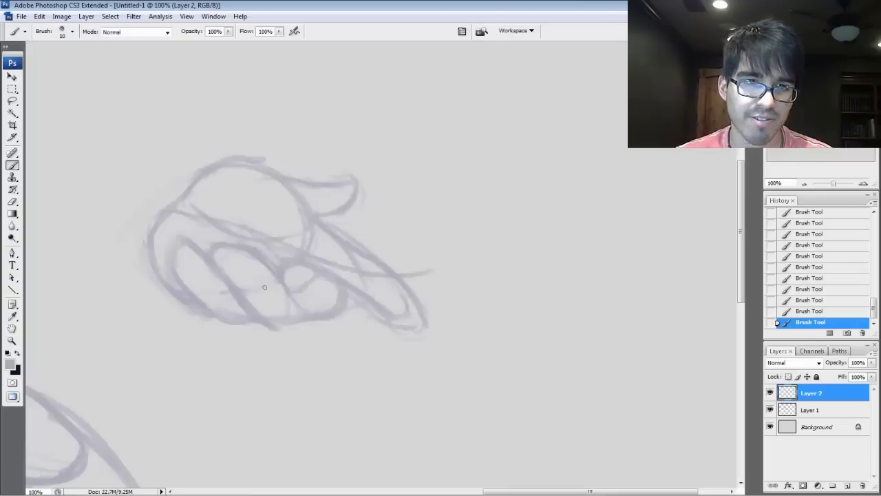
# - Draw a curved joint line across the curled fingers and label the segments with small 1 ticks and a 2
pyautogui.moveTo(183, 283)
pyautogui.mouseDown()
pyautogui.moveTo(308, 305)
pyautogui.moveTo(245, 289)
pyautogui.mouseUp()
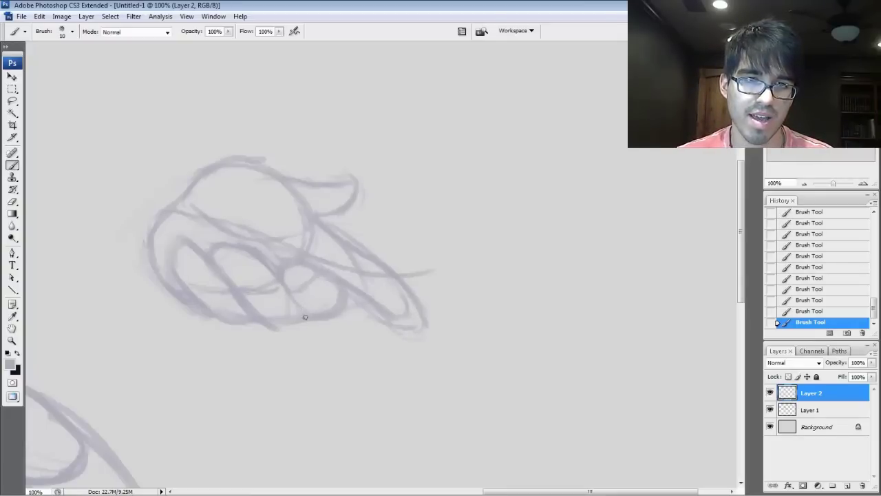
pyautogui.moveTo(211, 290); pyautogui.dragTo(222, 296)
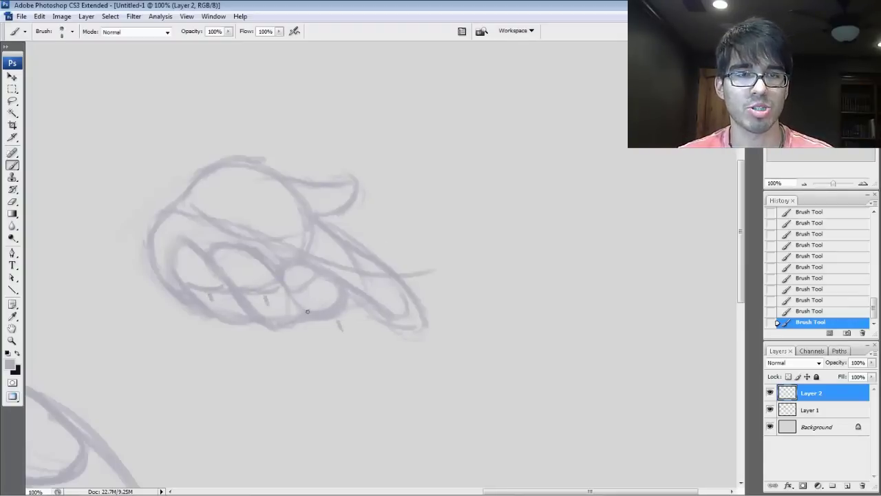
pyautogui.moveTo(298, 344); pyautogui.dragTo(306, 344)
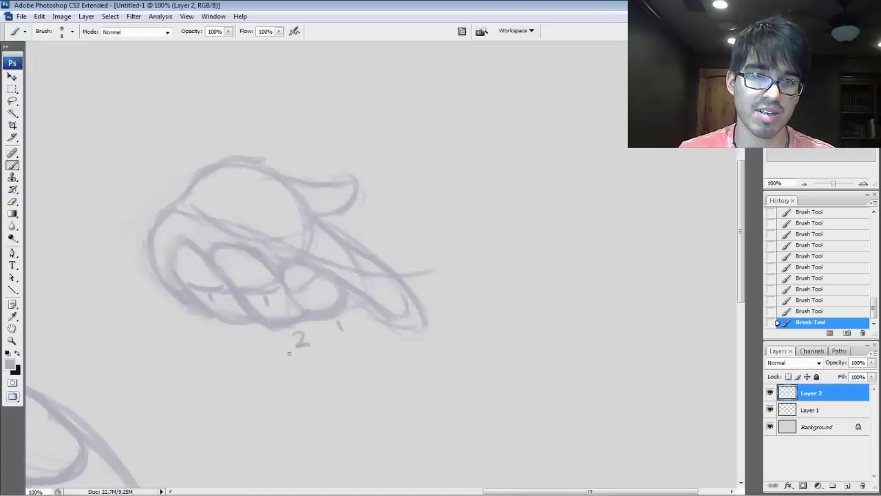
# - Set the foreground color to red dc3c3c and create a new layer for annotations
pyautogui.click(9, 367)
pyautogui.click(241, 426)
pyautogui.click(188, 309)
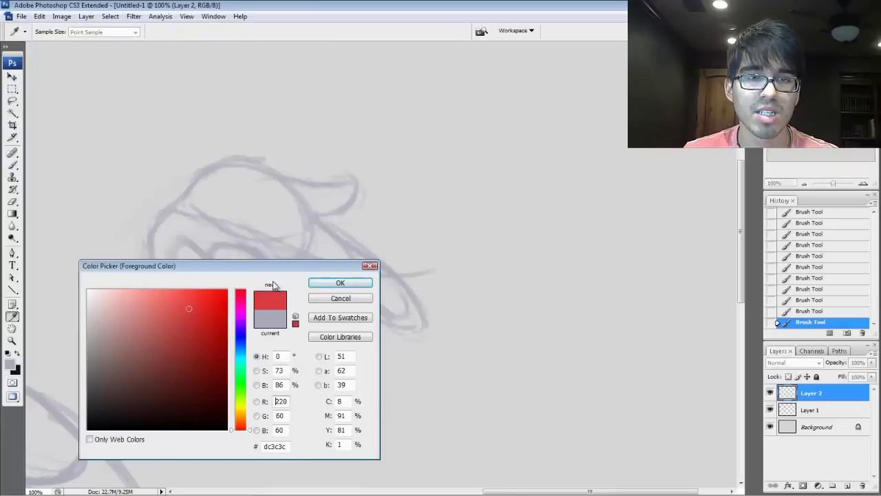
pyautogui.click(340, 283)
pyautogui.hotkey('ctrl', 'shift', 'n')
pyautogui.press('Return')
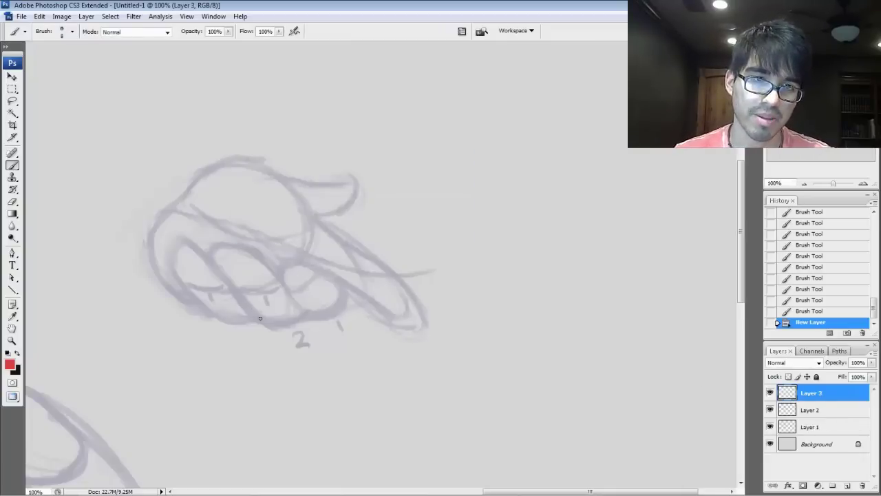
# - Draw red arrows that run down the two curled fingers and fold back upward, with a red curve across the lower edge
pyautogui.moveTo(252, 272)
pyautogui.mouseDown()
pyautogui.moveTo(299, 344)
pyautogui.moveTo(272, 338)
pyautogui.moveTo(282, 342)
pyautogui.mouseUp()
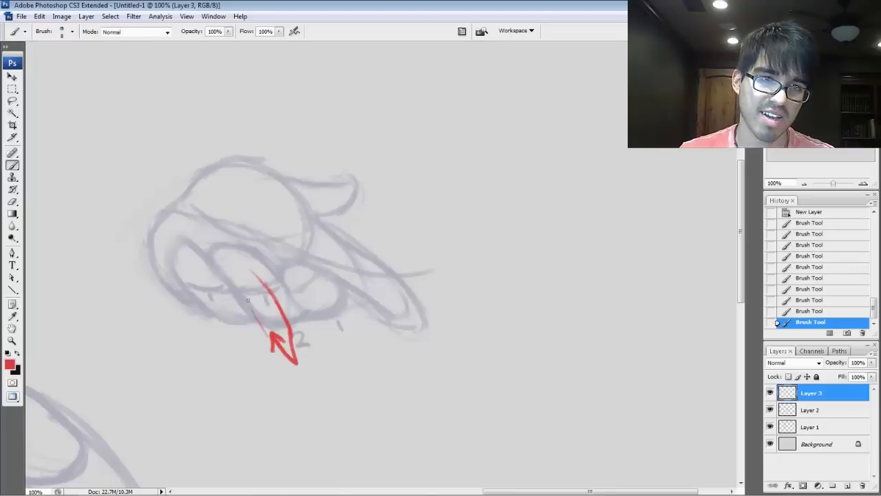
pyautogui.moveTo(252, 317); pyautogui.dragTo(299, 318)
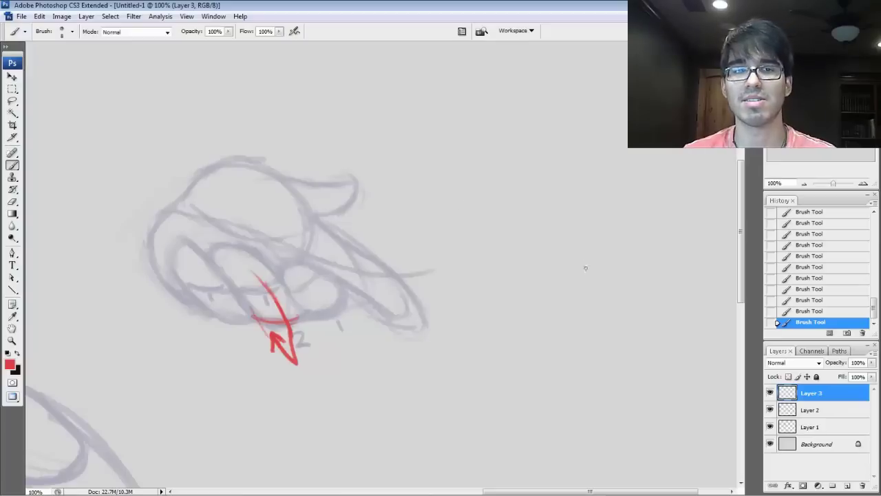
pyautogui.moveTo(216, 294)
pyautogui.mouseDown()
pyautogui.moveTo(249, 343)
pyautogui.moveTo(246, 352)
pyautogui.moveTo(252, 326)
pyautogui.moveTo(261, 338)
pyautogui.moveTo(244, 331)
pyautogui.mouseUp()
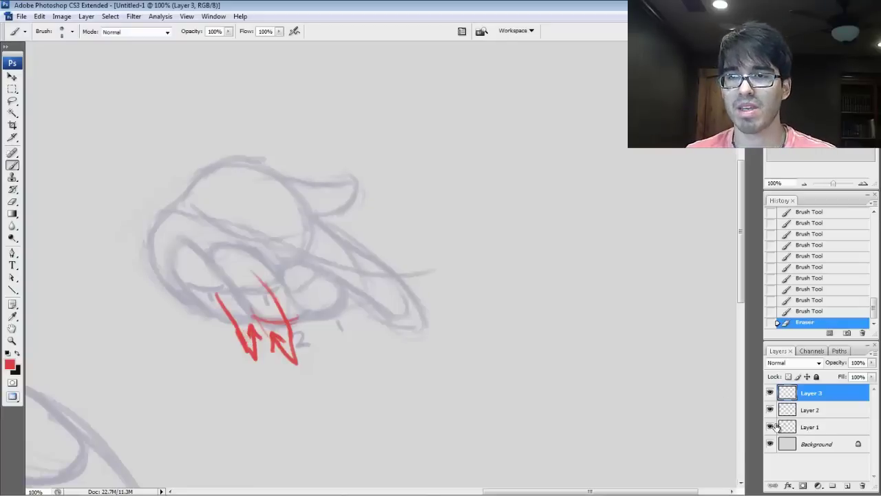
# - With Layer 3 hidden, darken Layer 2's linework using Hue/Saturation and sample its gray as the foreground color
pyautogui.click(770, 392)
pyautogui.click(810, 409)
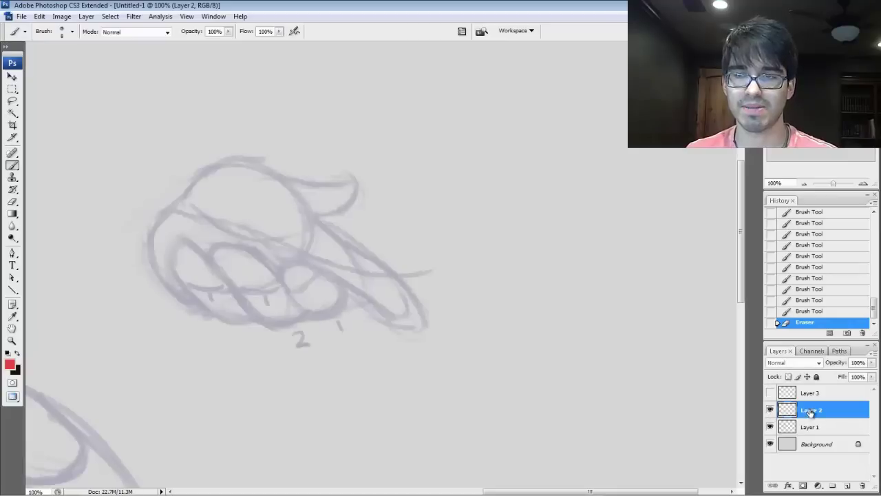
pyautogui.press('i')
pyautogui.hotkey('ctrl', 'u')
pyautogui.moveTo(703, 182)
pyautogui.mouseDown()
pyautogui.moveTo(677, 186)
pyautogui.moveTo(686, 190)
pyautogui.mouseUp()
pyautogui.click(814, 94)
pyautogui.keyDown('alt'); pyautogui.click(292, 321); pyautogui.keyUp('alt')
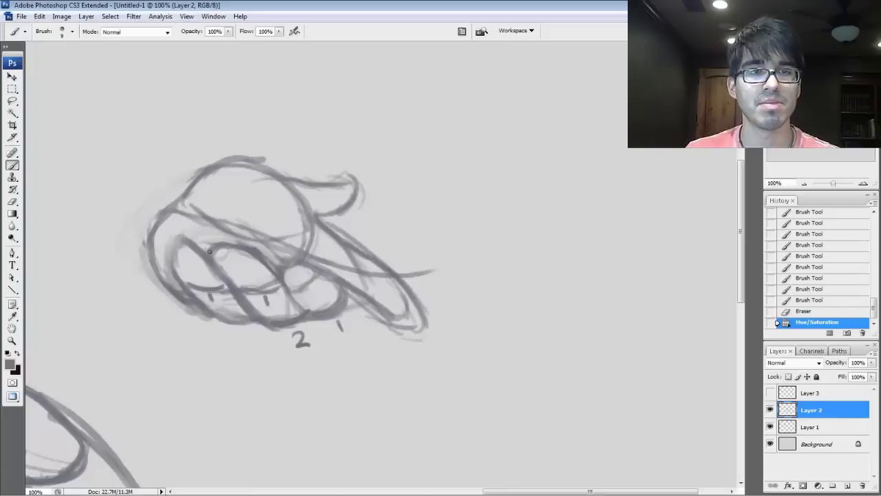
# - Draw the rounded base segment of the pointing finger below the thumb, erasing the palm lines that cross it
pyautogui.press(']')
pyautogui.moveTo(266, 232); pyautogui.dragTo(304, 217)
pyautogui.moveTo(289, 224); pyautogui.dragTo(312, 216)
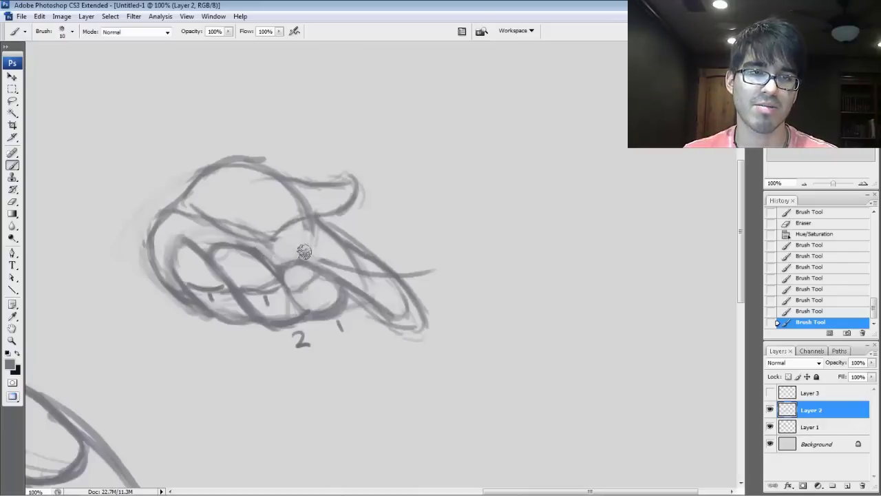
pyautogui.moveTo(306, 224)
pyautogui.mouseDown()
pyautogui.moveTo(310, 253)
pyautogui.moveTo(318, 250)
pyautogui.mouseUp()
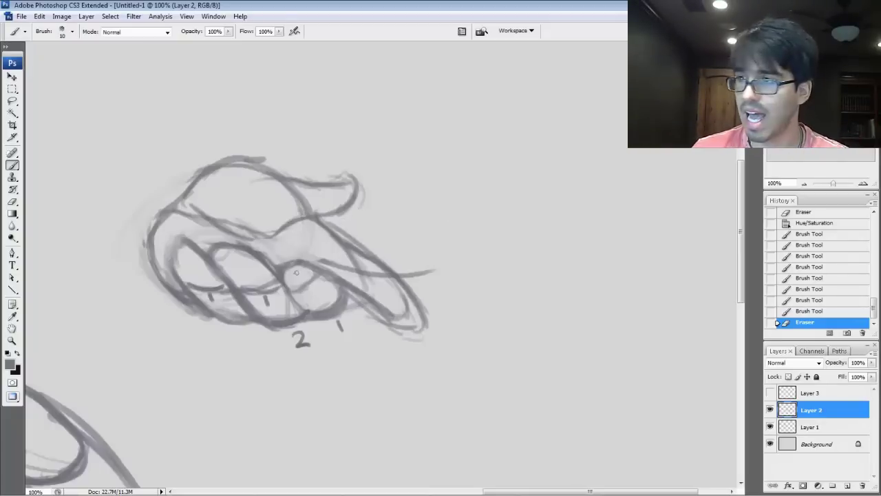
pyautogui.moveTo(276, 268)
pyautogui.mouseDown()
pyautogui.moveTo(304, 262)
pyautogui.moveTo(317, 270)
pyautogui.mouseUp()
pyautogui.moveTo(329, 235)
pyautogui.mouseDown()
pyautogui.moveTo(311, 260)
pyautogui.moveTo(331, 235)
pyautogui.moveTo(312, 252)
pyautogui.moveTo(324, 237)
pyautogui.moveTo(327, 250)
pyautogui.moveTo(299, 230)
pyautogui.moveTo(323, 236)
pyautogui.moveTo(267, 251)
pyautogui.mouseUp()
pyautogui.moveTo(268, 239); pyautogui.dragTo(271, 256)
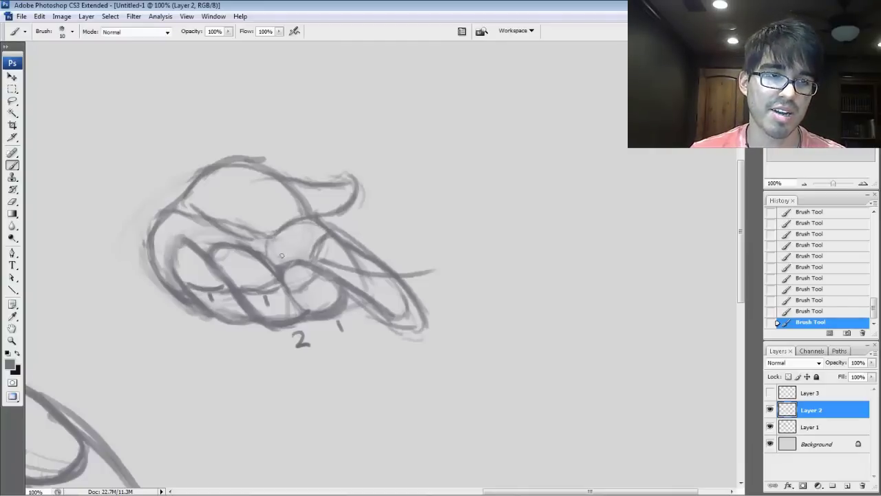
pyautogui.click(9, 365)
pyautogui.click(115, 315)
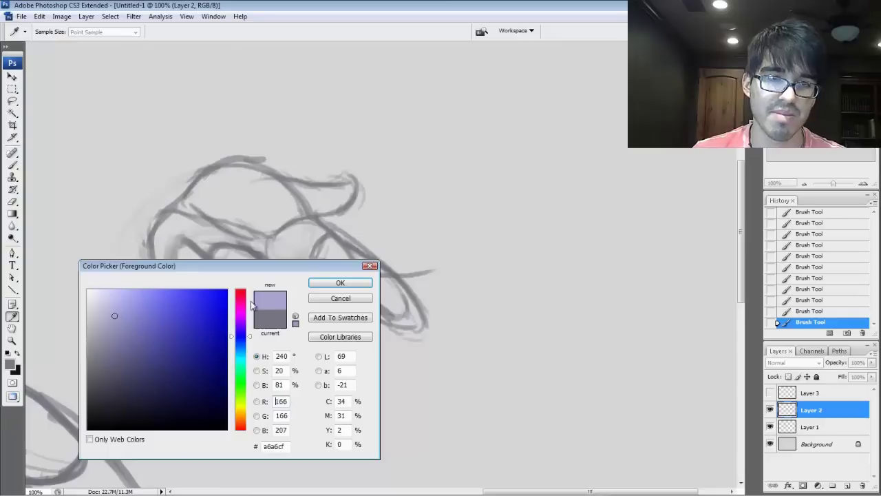
pyautogui.click(337, 298)
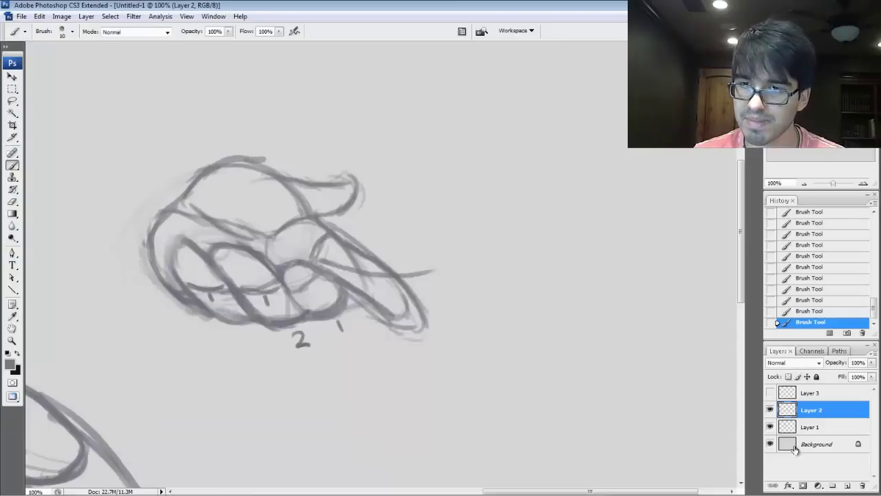
# - Show Layer 3 and outline the pointing finger's base segment on it in the red sampled from the arrows
pyautogui.click(771, 393)
pyautogui.click(789, 397)
pyautogui.keyDown('alt'); pyautogui.click(289, 314); pyautogui.keyUp('alt')
pyautogui.moveTo(267, 259)
pyautogui.mouseDown()
pyautogui.moveTo(325, 221)
pyautogui.moveTo(334, 228)
pyautogui.moveTo(312, 259)
pyautogui.moveTo(268, 257)
pyautogui.mouseUp()
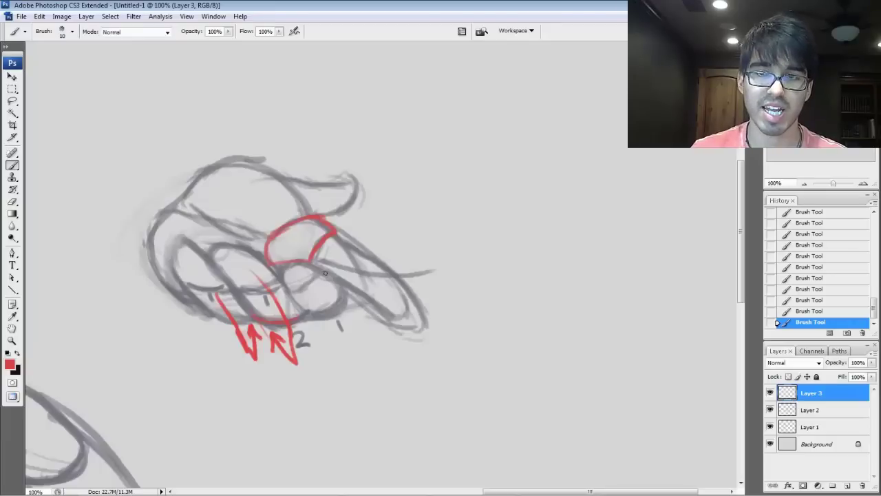
# - With Layer 3 hidden, revert the stray red strokes on Layer 2 and sample its gray linework as the foreground color
pyautogui.click(770, 393)
pyautogui.click(811, 409)
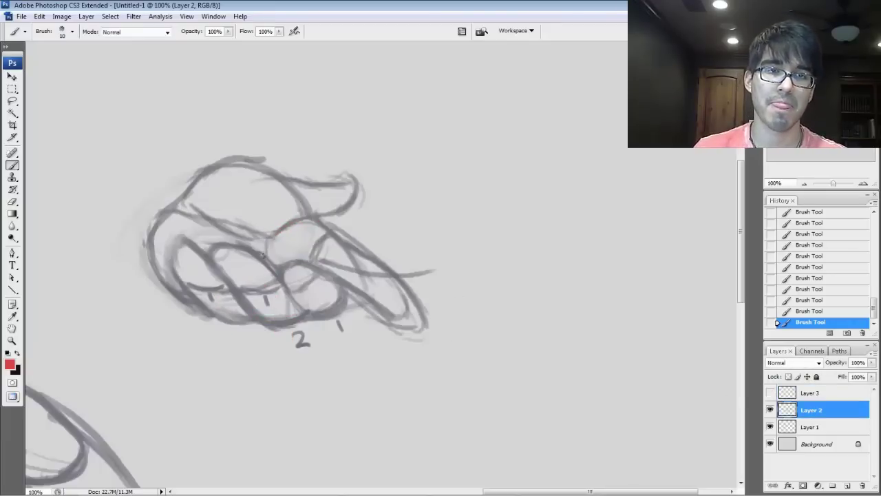
pyautogui.click(817, 312)
pyautogui.click(810, 291)
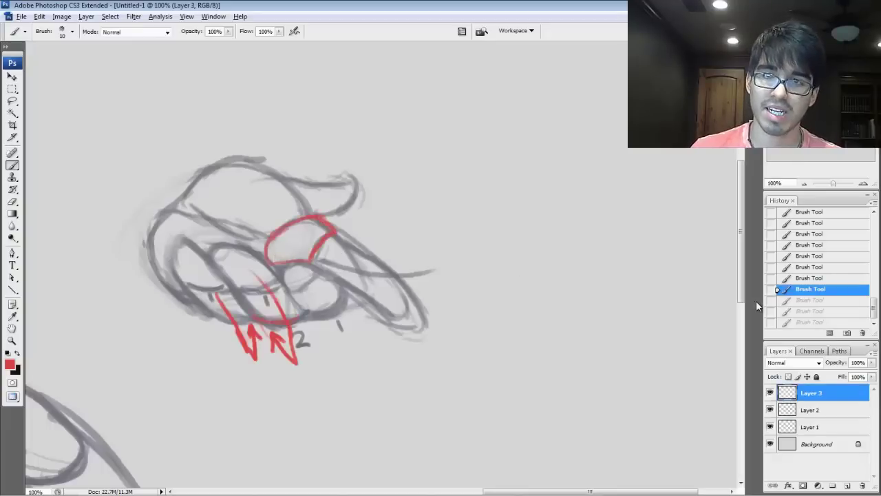
pyautogui.click(792, 303)
pyautogui.click(811, 410)
pyautogui.keyDown('alt'); pyautogui.click(370, 295); pyautogui.keyUp('alt')
pyautogui.keyDown('alt'); pyautogui.click(351, 282); pyautogui.keyUp('alt')
# - Reinforce the palm line beside the finger base and erase the construction lines crossing the thumb and pointing finger
pyautogui.press(']')
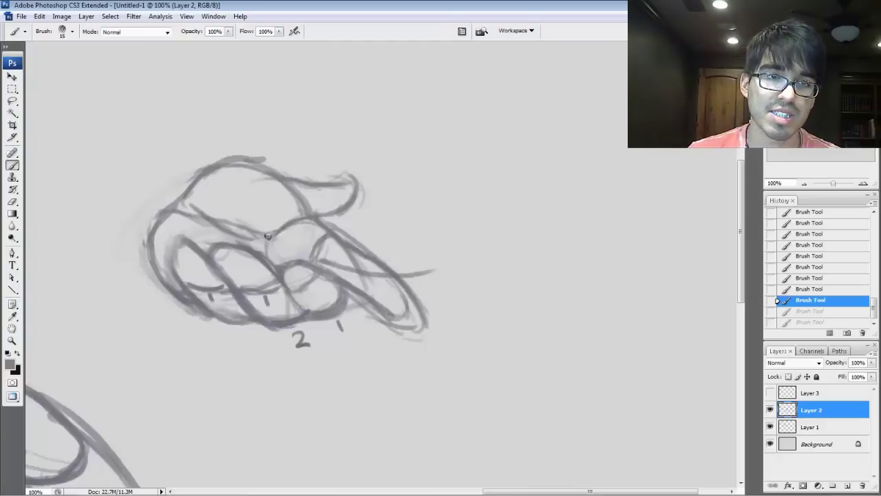
pyautogui.moveTo(246, 239); pyautogui.dragTo(266, 240)
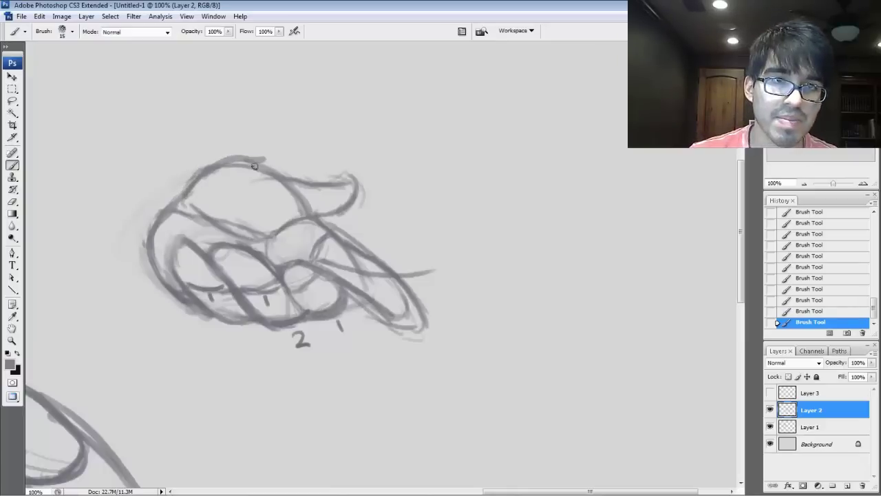
pyautogui.press('e')
pyautogui.moveTo(309, 195)
pyautogui.mouseDown()
pyautogui.moveTo(319, 195)
pyautogui.moveTo(302, 204)
pyautogui.moveTo(350, 282)
pyautogui.moveTo(334, 257)
pyautogui.moveTo(413, 298)
pyautogui.moveTo(441, 271)
pyautogui.moveTo(427, 252)
pyautogui.mouseUp()
pyautogui.moveTo(369, 266)
pyautogui.mouseDown()
pyautogui.moveTo(354, 252)
pyautogui.moveTo(372, 287)
pyautogui.moveTo(392, 295)
pyautogui.moveTo(354, 251)
pyautogui.moveTo(343, 276)
pyautogui.moveTo(343, 267)
pyautogui.mouseUp()
pyautogui.moveTo(344, 238); pyautogui.dragTo(387, 269)
pyautogui.moveTo(390, 279); pyautogui.dragTo(370, 294)
pyautogui.moveTo(342, 264)
pyautogui.mouseDown()
pyautogui.moveTo(358, 252)
pyautogui.moveTo(371, 256)
pyautogui.mouseUp()
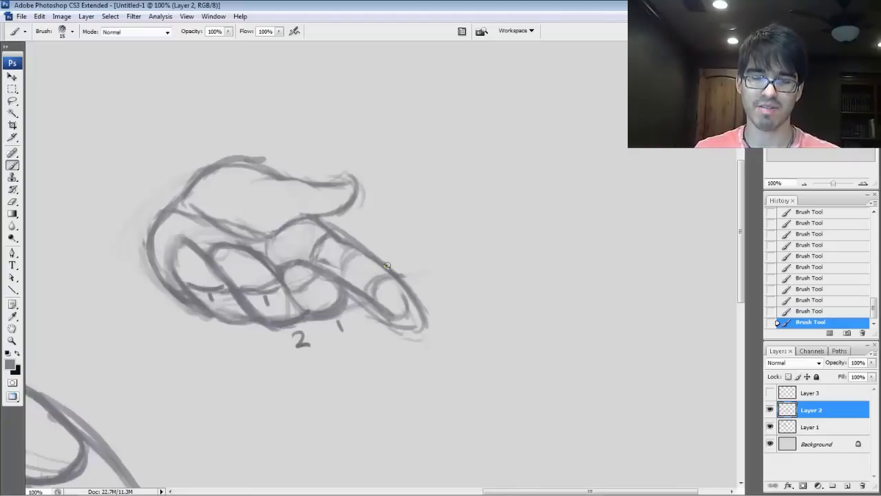
pyautogui.moveTo(369, 286)
pyautogui.mouseDown()
pyautogui.moveTo(341, 251)
pyautogui.moveTo(394, 289)
pyautogui.moveTo(343, 247)
pyautogui.mouseUp()
# - Redraw the pointing finger's upper contour and rounded tip inside the old outline, with small marks along its upper side
pyautogui.moveTo(377, 267); pyautogui.dragTo(416, 300)
pyautogui.press('[')
pyautogui.moveTo(385, 267); pyautogui.dragTo(400, 276)
pyautogui.moveTo(387, 266)
pyautogui.mouseDown()
pyautogui.moveTo(405, 279)
pyautogui.moveTo(415, 310)
pyautogui.mouseUp()
pyautogui.moveTo(403, 282); pyautogui.dragTo(410, 316)
pyautogui.moveTo(408, 315)
pyautogui.mouseDown()
pyautogui.moveTo(396, 318)
pyautogui.moveTo(407, 320)
pyautogui.mouseUp()
pyautogui.moveTo(412, 315); pyautogui.dragTo(390, 317)
pyautogui.moveTo(405, 320); pyautogui.dragTo(389, 315)
pyautogui.moveTo(391, 275); pyautogui.dragTo(406, 293)
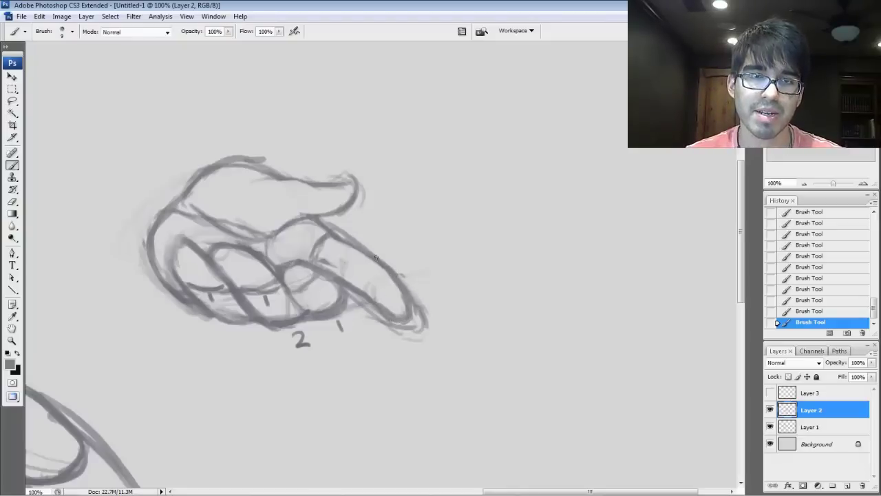
pyautogui.moveTo(405, 276); pyautogui.dragTo(394, 257)
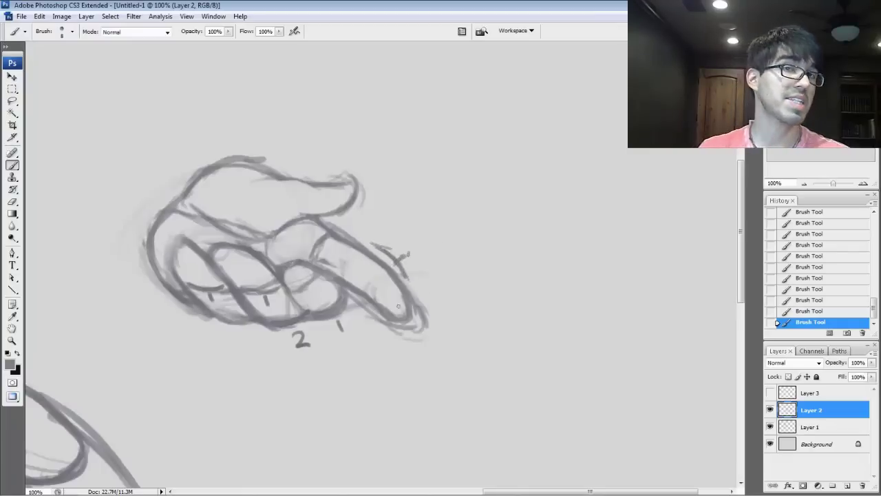
# - Erase the old outer outline and marks around the pointing finger, and redraw its tip as one clean contour
pyautogui.press('e')
pyautogui.moveTo(378, 252)
pyautogui.mouseDown()
pyautogui.moveTo(424, 288)
pyautogui.moveTo(422, 332)
pyautogui.mouseUp()
pyautogui.moveTo(420, 296)
pyautogui.mouseDown()
pyautogui.moveTo(417, 329)
pyautogui.moveTo(385, 331)
pyautogui.moveTo(401, 332)
pyautogui.mouseUp()
pyautogui.moveTo(396, 330)
pyautogui.mouseDown()
pyautogui.moveTo(358, 301)
pyautogui.moveTo(374, 311)
pyautogui.moveTo(404, 300)
pyautogui.moveTo(397, 286)
pyautogui.moveTo(412, 318)
pyautogui.mouseUp()
pyautogui.press('b')
pyautogui.moveTo(385, 273); pyautogui.dragTo(411, 309)
pyautogui.moveTo(412, 318)
pyautogui.mouseDown()
pyautogui.moveTo(396, 279)
pyautogui.moveTo(387, 286)
pyautogui.mouseUp()
pyautogui.press('e')
pyautogui.moveTo(339, 252)
pyautogui.mouseDown()
pyautogui.moveTo(336, 241)
pyautogui.moveTo(377, 245)
pyautogui.mouseUp()
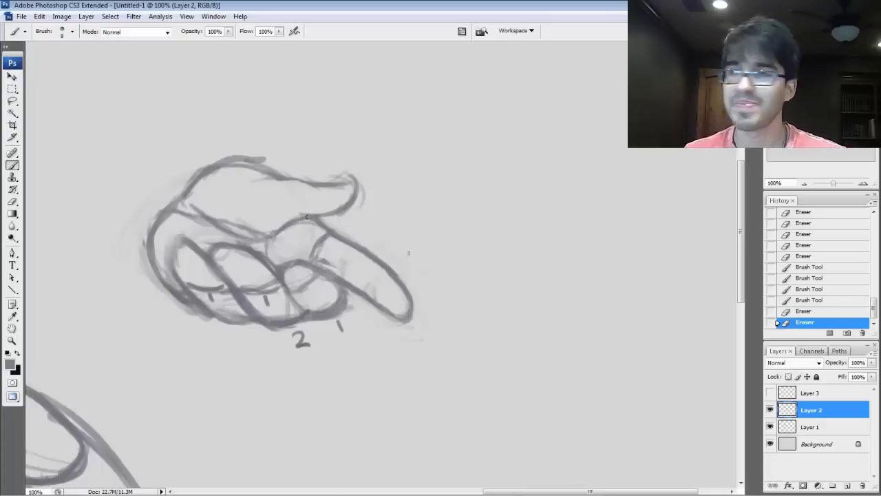
# - Extend the thumb's lower contour into the palm and close it with a curved base line
pyautogui.press(']')
pyautogui.moveTo(331, 214)
pyautogui.mouseDown()
pyautogui.moveTo(341, 212)
pyautogui.moveTo(320, 219)
pyautogui.mouseUp()
pyautogui.moveTo(327, 218); pyautogui.dragTo(298, 213)
pyautogui.moveTo(307, 216); pyautogui.dragTo(281, 209)
pyautogui.moveTo(303, 215); pyautogui.dragTo(279, 208)
pyautogui.moveTo(302, 214); pyautogui.dragTo(256, 192)
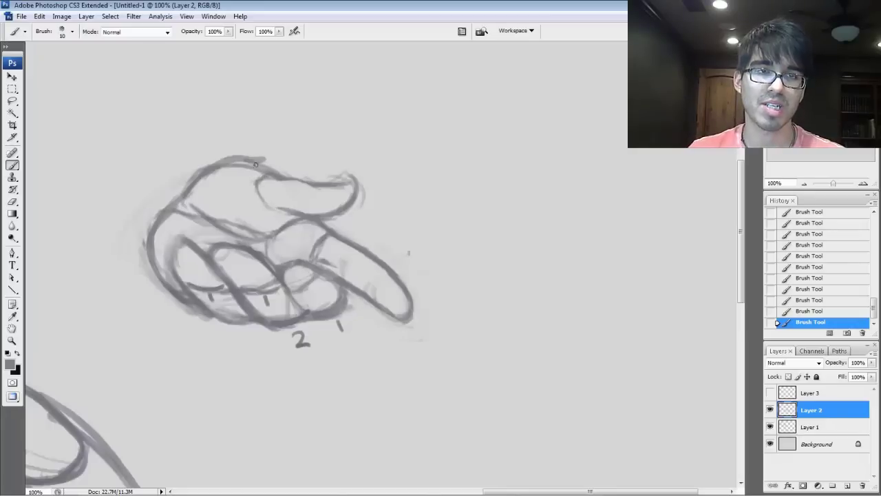
# - Mark the thumb segments of the open palm sketch with short strokes beside the thumb
pyautogui.moveTo(237, 162)
pyautogui.mouseDown()
pyautogui.moveTo(761, 112)
pyautogui.moveTo(816, 130)
pyautogui.mouseUp()
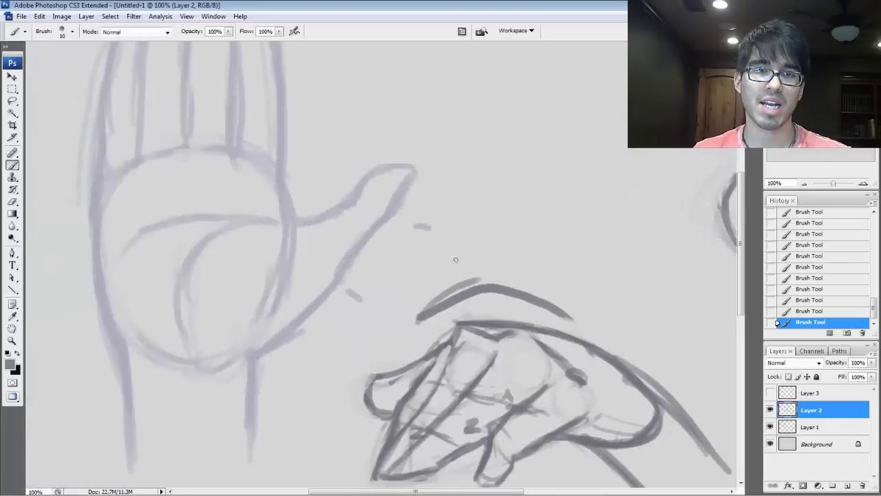
pyautogui.moveTo(266, 343)
pyautogui.mouseDown()
pyautogui.moveTo(338, 289)
pyautogui.moveTo(337, 263)
pyautogui.mouseUp()
pyautogui.moveTo(255, 358)
pyautogui.mouseDown()
pyautogui.moveTo(343, 288)
pyautogui.moveTo(370, 303)
pyautogui.moveTo(405, 219)
pyautogui.moveTo(424, 226)
pyautogui.mouseUp()
pyautogui.moveTo(537, 248)
pyautogui.mouseDown()
pyautogui.moveTo(175, 222)
pyautogui.moveTo(150, 257)
pyautogui.mouseUp()
# - Label the third hand's thumb segments 1 and 2, and draw curved joint lines inside the thumb
pyautogui.moveTo(390, 146); pyautogui.dragTo(432, 134)
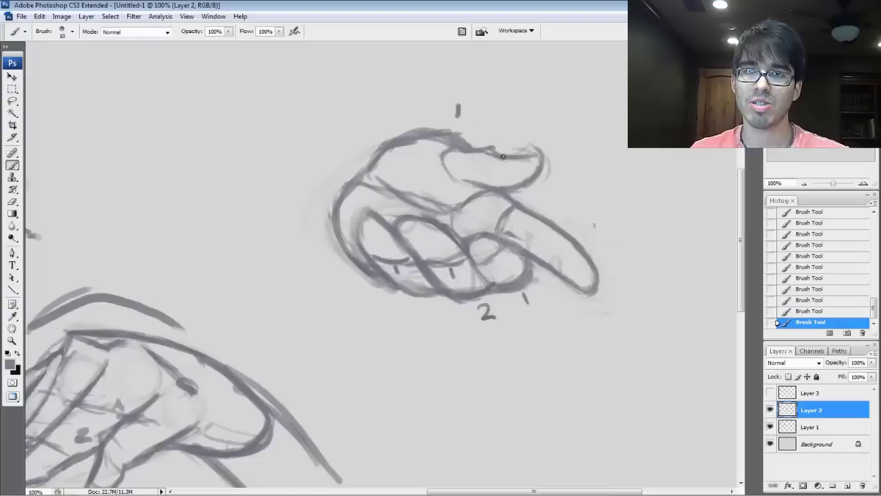
pyautogui.moveTo(493, 130)
pyautogui.mouseDown()
pyautogui.moveTo(508, 137)
pyautogui.moveTo(494, 184)
pyautogui.moveTo(516, 160)
pyautogui.moveTo(480, 182)
pyautogui.mouseUp()
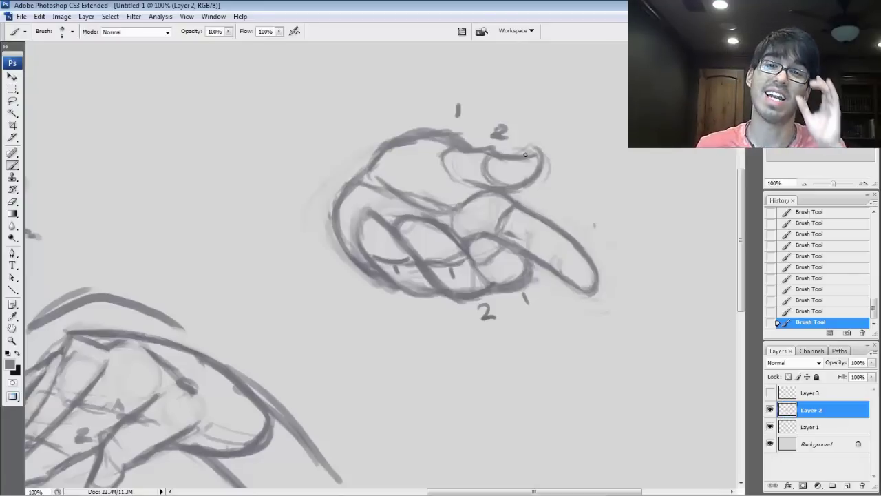
pyautogui.moveTo(488, 159); pyautogui.dragTo(518, 180)
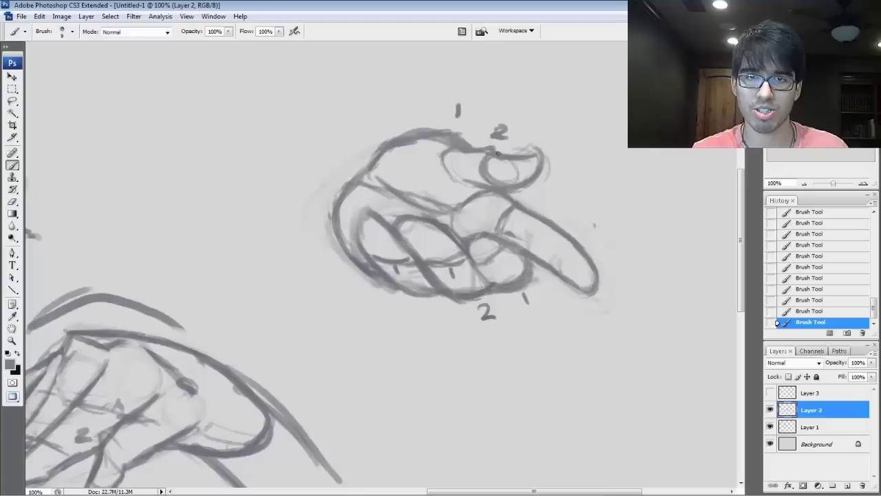
pyautogui.moveTo(428, 143)
pyautogui.mouseDown()
pyautogui.moveTo(478, 191)
pyautogui.moveTo(451, 130)
pyautogui.mouseUp()
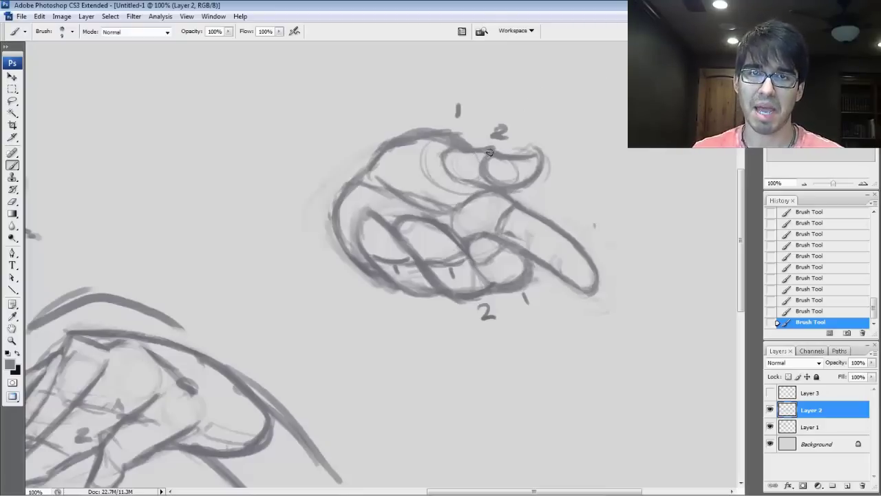
# - Erase the thumb's curved joint lines down to short creases and clean up the surrounding construction lines
pyautogui.moveTo(488, 160); pyautogui.dragTo(488, 180)
pyautogui.moveTo(487, 175)
pyautogui.mouseDown()
pyautogui.moveTo(490, 161)
pyautogui.moveTo(514, 174)
pyautogui.moveTo(497, 161)
pyautogui.mouseUp()
pyautogui.moveTo(497, 161)
pyautogui.mouseDown()
pyautogui.moveTo(520, 179)
pyautogui.moveTo(481, 159)
pyautogui.mouseUp()
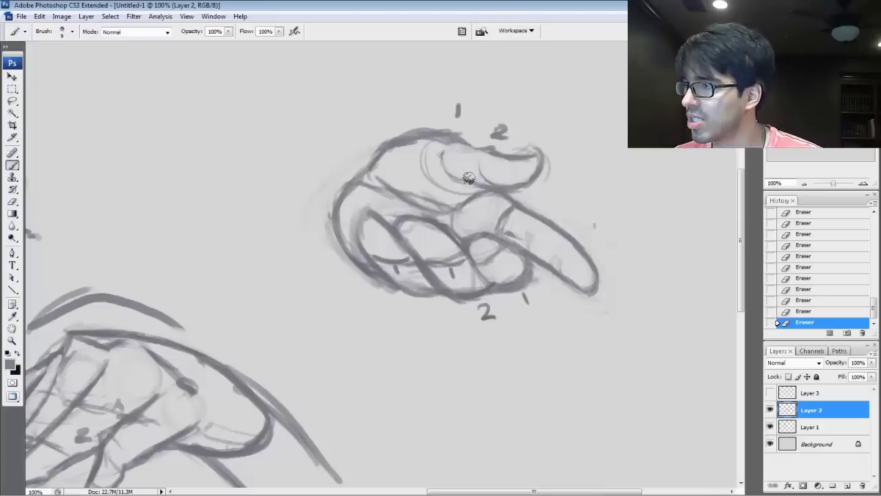
pyautogui.moveTo(433, 179)
pyautogui.mouseDown()
pyautogui.moveTo(467, 194)
pyautogui.moveTo(427, 163)
pyautogui.moveTo(458, 157)
pyautogui.moveTo(459, 149)
pyautogui.moveTo(438, 145)
pyautogui.mouseUp()
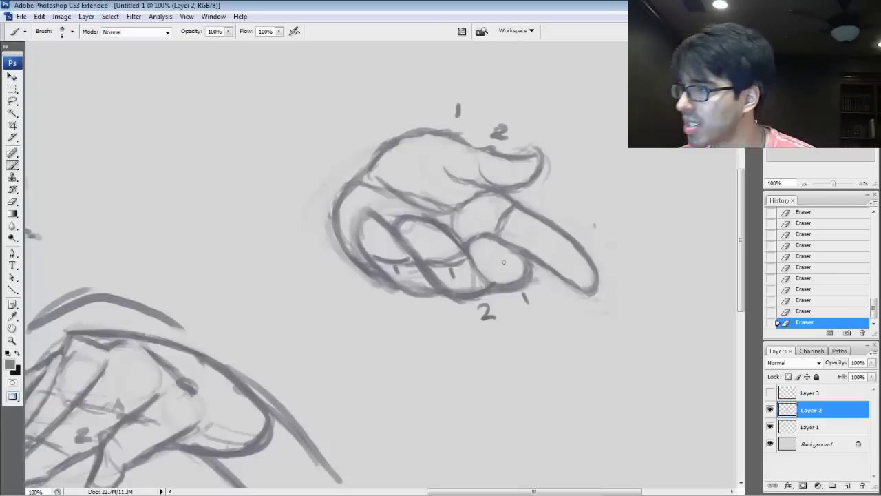
# - Draw small curved fingernail lines on the curled finger nearest the pointing finger
pyautogui.click(495, 250)
pyautogui.click(495, 251)
pyautogui.click(495, 251)
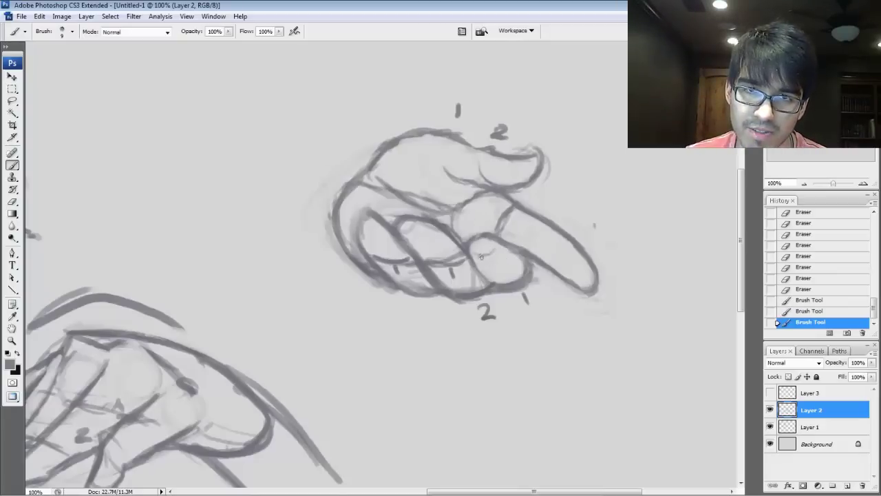
pyautogui.click(496, 250)
pyautogui.click(496, 249)
pyautogui.click(496, 248)
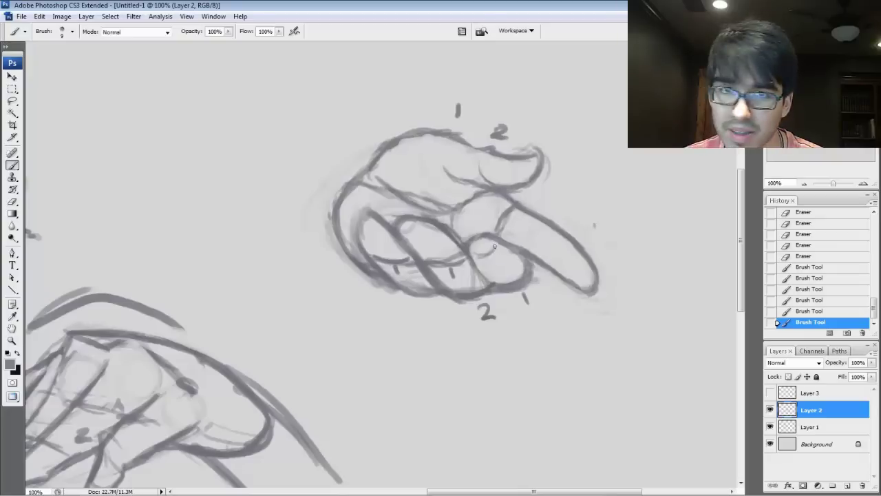
pyautogui.moveTo(489, 261); pyautogui.dragTo(478, 257)
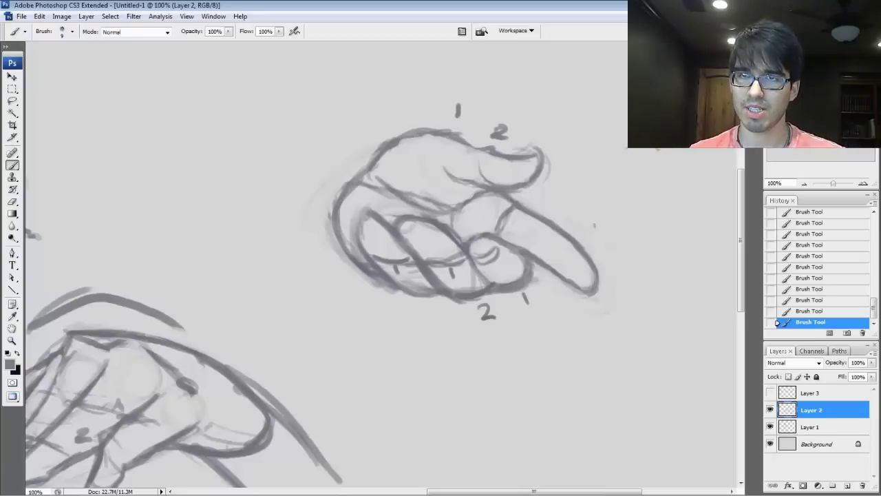
# - Sketch a separate upright fingertip beside the third hand, with a rounded rectangular fingernail inside it
pyautogui.moveTo(624, 157)
pyautogui.mouseDown()
pyautogui.moveTo(633, 190)
pyautogui.moveTo(662, 163)
pyautogui.mouseUp()
pyautogui.moveTo(662, 223); pyautogui.dragTo(376, 281)
pyautogui.press('n')
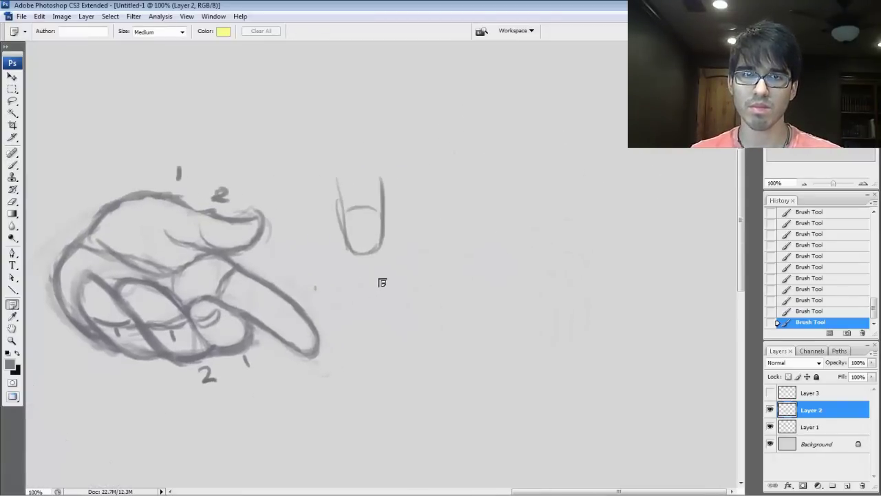
pyautogui.press('b')
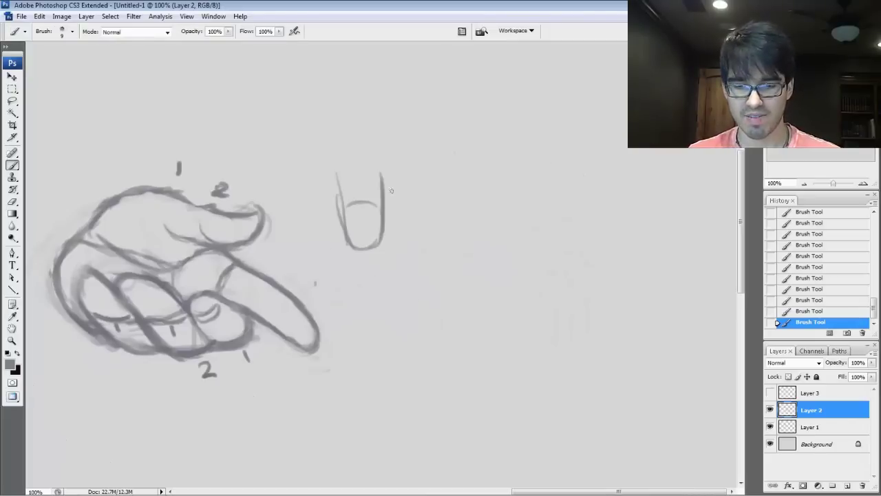
pyautogui.moveTo(346, 232); pyautogui.dragTo(339, 175)
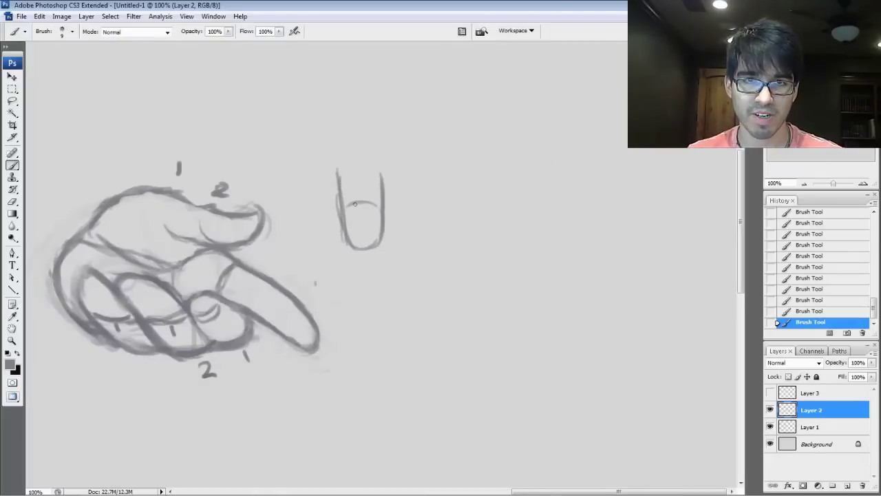
pyautogui.moveTo(353, 233); pyautogui.dragTo(377, 232)
pyautogui.moveTo(350, 206); pyautogui.dragTo(375, 209)
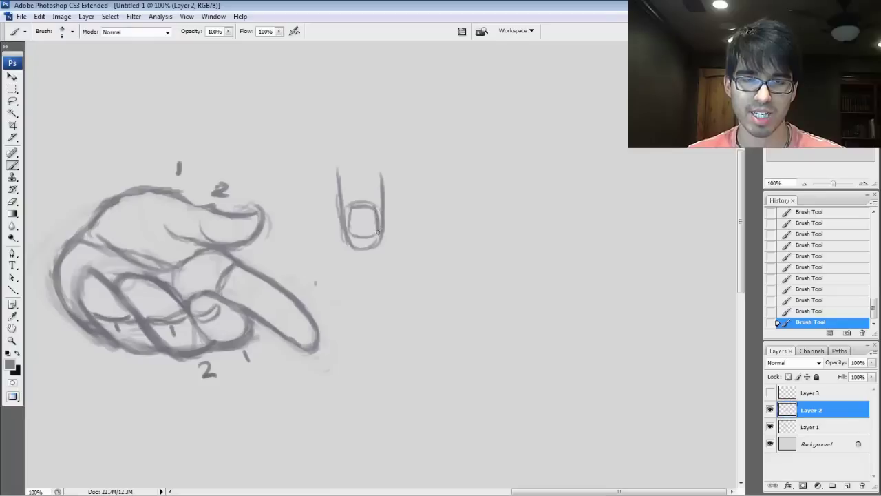
# - Clean up the fingernail's edges on the separate fingertip and redraw its sides with a curved inner line
pyautogui.moveTo(348, 227); pyautogui.dragTo(359, 196)
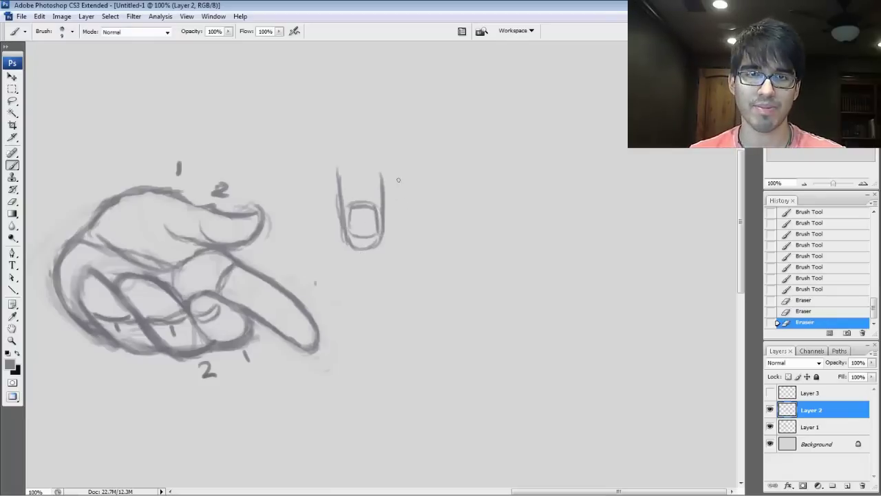
pyautogui.moveTo(352, 207); pyautogui.dragTo(376, 208)
pyautogui.moveTo(354, 209)
pyautogui.mouseDown()
pyautogui.moveTo(384, 238)
pyautogui.moveTo(369, 219)
pyautogui.moveTo(348, 243)
pyautogui.mouseUp()
pyautogui.moveTo(356, 249)
pyautogui.mouseDown()
pyautogui.moveTo(382, 239)
pyautogui.moveTo(352, 235)
pyautogui.mouseUp()
pyautogui.moveTo(351, 210); pyautogui.dragTo(349, 225)
# - Sketch a standalone trapezoidal nail shape beside the separate fingertip, and erase it
pyautogui.moveTo(492, 225)
pyautogui.mouseDown()
pyautogui.moveTo(486, 196)
pyautogui.moveTo(459, 194)
pyautogui.moveTo(498, 227)
pyautogui.moveTo(482, 194)
pyautogui.moveTo(453, 211)
pyautogui.mouseUp()
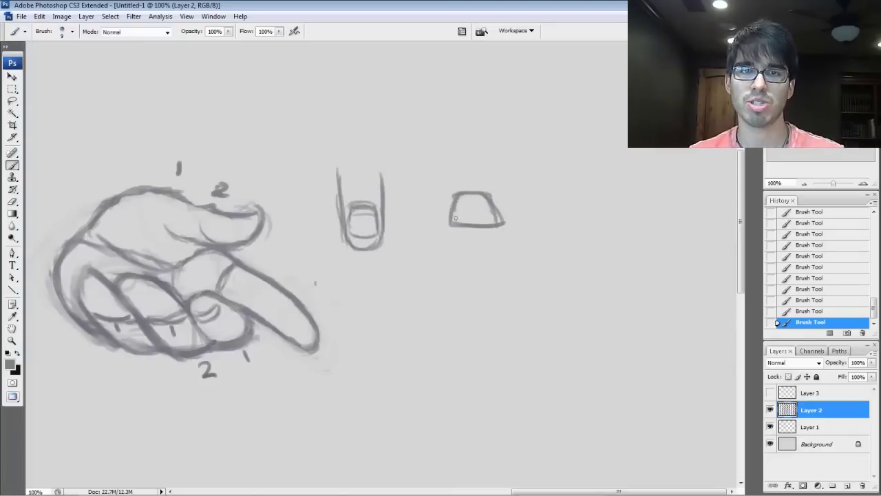
pyautogui.moveTo(528, 144)
pyautogui.mouseDown()
pyautogui.moveTo(544, 179)
pyautogui.moveTo(558, 177)
pyautogui.moveTo(541, 138)
pyautogui.moveTo(561, 147)
pyautogui.moveTo(553, 181)
pyautogui.moveTo(530, 139)
pyautogui.moveTo(608, 185)
pyautogui.moveTo(598, 142)
pyautogui.moveTo(608, 186)
pyautogui.moveTo(584, 170)
pyautogui.moveTo(596, 155)
pyautogui.moveTo(607, 184)
pyautogui.moveTo(637, 169)
pyautogui.moveTo(611, 167)
pyautogui.moveTo(559, 125)
pyautogui.moveTo(487, 200)
pyautogui.moveTo(464, 204)
pyautogui.moveTo(494, 237)
pyautogui.moveTo(511, 206)
pyautogui.mouseUp()
pyautogui.press('e')
# - Redraw the thumb's upper contour on the third hand as a smooth line ending in a blunter, rounded tip
pyautogui.moveTo(534, 288)
pyautogui.mouseDown()
pyautogui.moveTo(580, 299)
pyautogui.moveTo(710, 270)
pyautogui.mouseUp()
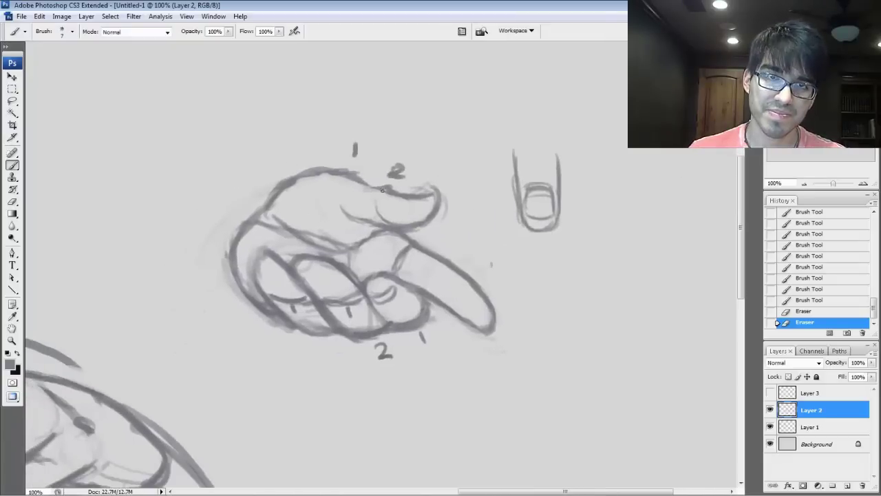
pyautogui.moveTo(372, 185)
pyautogui.mouseDown()
pyautogui.moveTo(443, 180)
pyautogui.moveTo(436, 197)
pyautogui.mouseUp()
pyautogui.press(']')
pyautogui.moveTo(426, 197)
pyautogui.mouseDown()
pyautogui.moveTo(438, 194)
pyautogui.moveTo(437, 206)
pyautogui.mouseUp()
pyautogui.moveTo(440, 198); pyautogui.dragTo(433, 213)
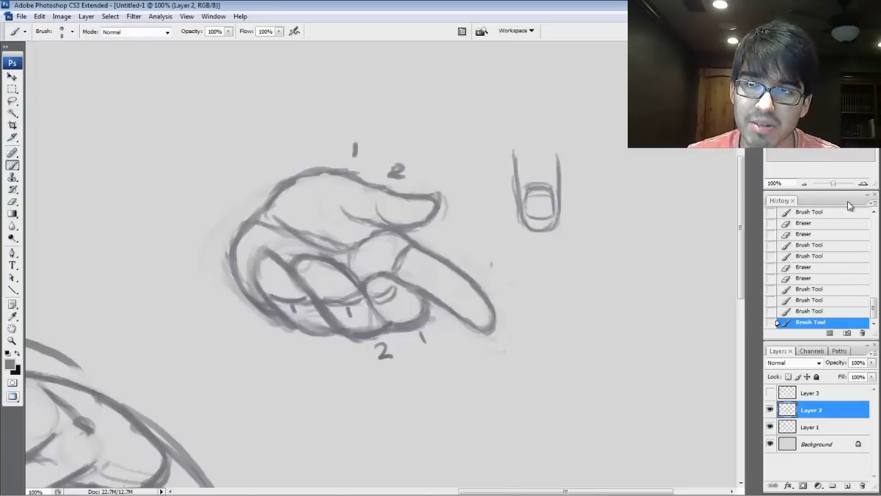
# - At 200% zoom, draw the nail edge at the thumb's tip with a small brush, erasing the excess lines
pyautogui.click(862, 184)
pyautogui.press('[')
pyautogui.moveTo(476, 131)
pyautogui.mouseDown()
pyautogui.moveTo(487, 157)
pyautogui.moveTo(493, 140)
pyautogui.mouseUp()
pyautogui.moveTo(472, 130)
pyautogui.mouseDown()
pyautogui.moveTo(495, 145)
pyautogui.moveTo(481, 134)
pyautogui.moveTo(493, 164)
pyautogui.moveTo(475, 167)
pyautogui.mouseUp()
pyautogui.press('e')
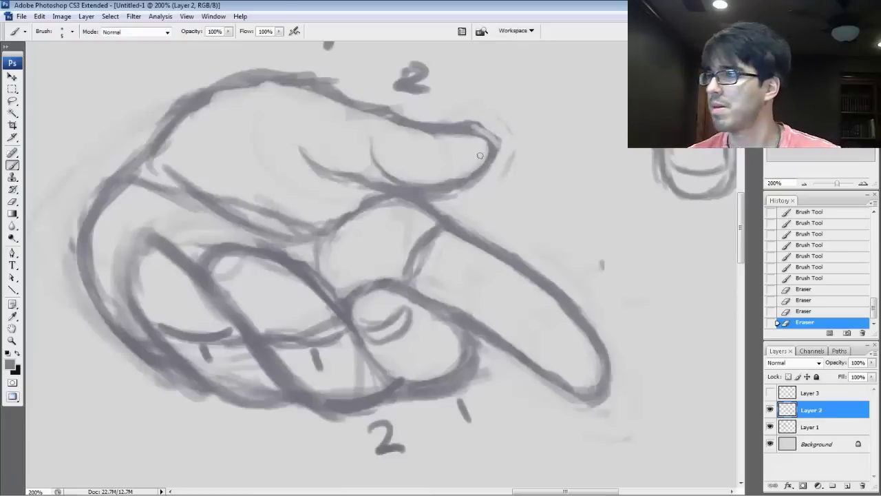
pyautogui.moveTo(486, 141); pyautogui.dragTo(477, 128)
pyautogui.moveTo(475, 126); pyautogui.dragTo(497, 143)
pyautogui.moveTo(471, 124); pyautogui.dragTo(491, 134)
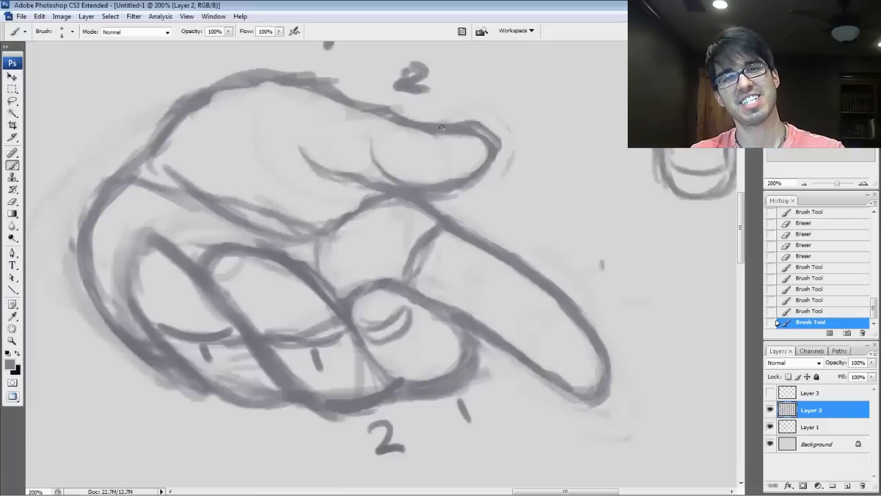
# - Redraw the thumb's lower contour and joint curve on the third hand, and add a small fold at the inner end of the thumb crease
pyautogui.moveTo(439, 187); pyautogui.dragTo(413, 189)
pyautogui.moveTo(376, 160); pyautogui.dragTo(391, 175)
pyautogui.moveTo(373, 143)
pyautogui.mouseDown()
pyautogui.moveTo(398, 184)
pyautogui.moveTo(362, 181)
pyautogui.mouseUp()
pyautogui.moveTo(346, 175); pyautogui.dragTo(365, 185)
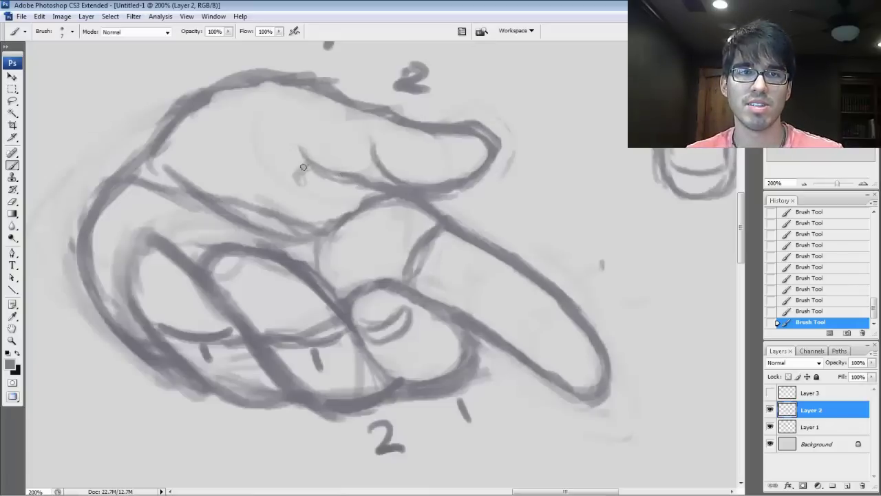
pyautogui.moveTo(296, 171)
pyautogui.mouseDown()
pyautogui.moveTo(303, 179)
pyautogui.moveTo(361, 179)
pyautogui.mouseUp()
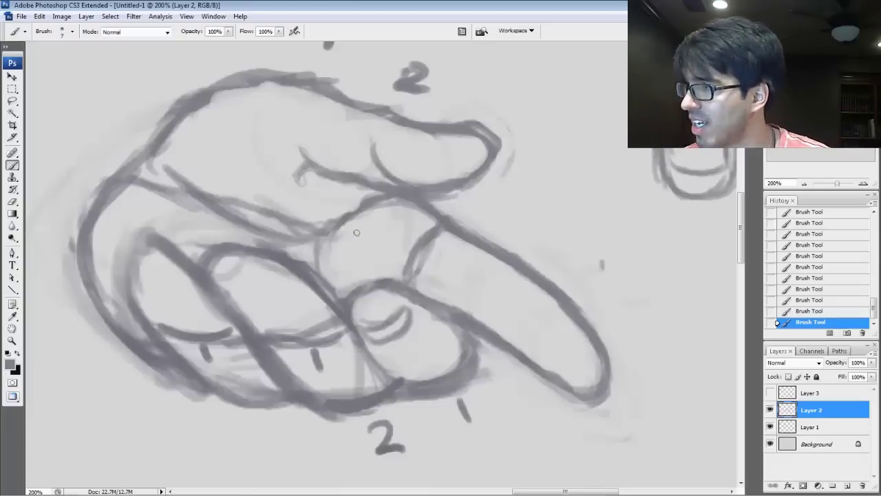
# - Shade the gap between the thumb and the base of the pointing finger with a flat grey tone, erasing the excess
pyautogui.press(']')
pyautogui.press(']')
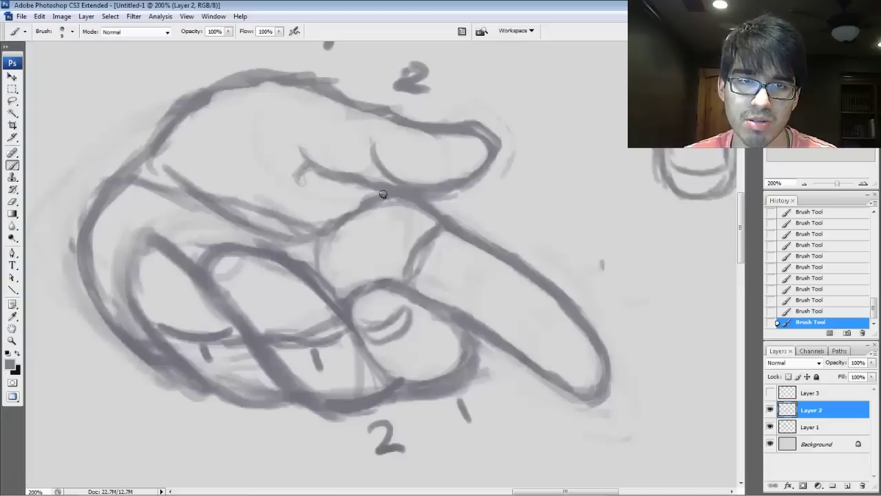
pyautogui.press(']')
pyautogui.moveTo(359, 186); pyautogui.dragTo(360, 203)
pyautogui.press('[')
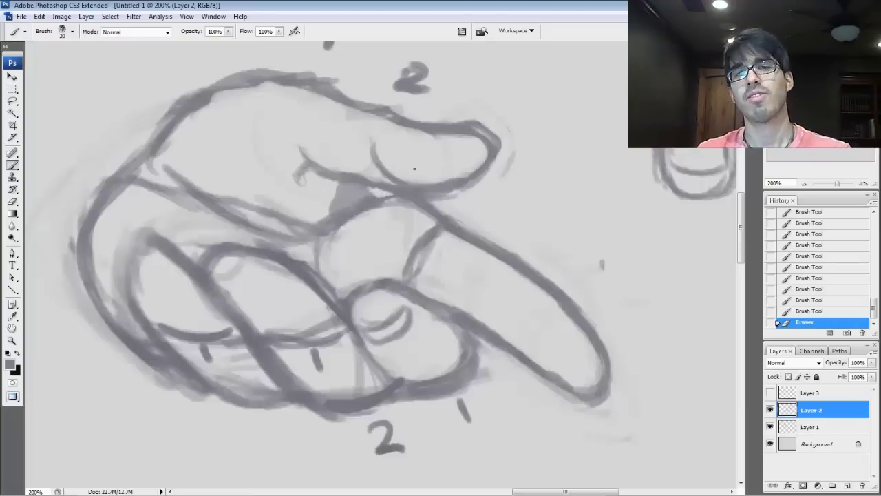
pyautogui.press(']')
pyautogui.moveTo(371, 198)
pyautogui.mouseDown()
pyautogui.moveTo(360, 197)
pyautogui.moveTo(375, 201)
pyautogui.mouseUp()
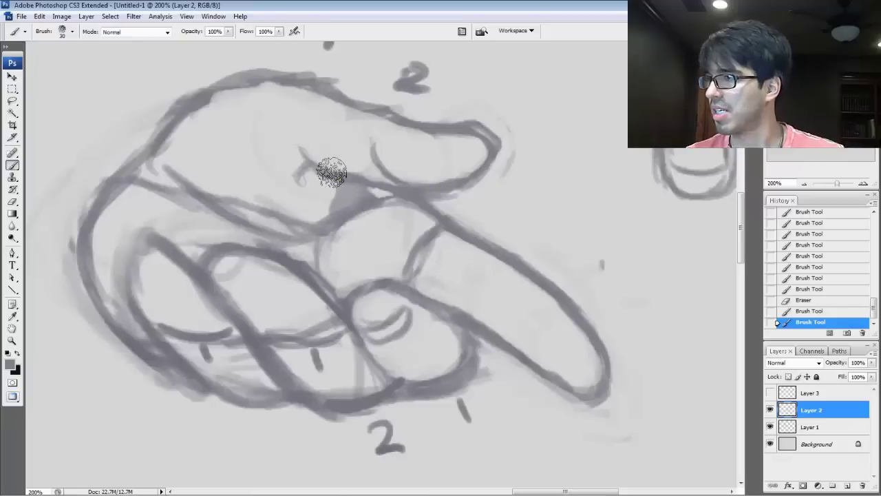
# - Block in grey shadow across the palm below the thumb and above the curled fingers with a large brush, trimming its edges
pyautogui.moveTo(239, 223)
pyautogui.mouseDown()
pyautogui.moveTo(311, 257)
pyautogui.moveTo(234, 235)
pyautogui.moveTo(262, 241)
pyautogui.moveTo(194, 244)
pyautogui.moveTo(210, 214)
pyautogui.moveTo(180, 236)
pyautogui.moveTo(155, 211)
pyautogui.moveTo(165, 228)
pyautogui.moveTo(213, 248)
pyautogui.mouseUp()
pyautogui.press('[')
pyautogui.moveTo(325, 206)
pyautogui.mouseDown()
pyautogui.moveTo(334, 184)
pyautogui.moveTo(316, 164)
pyautogui.moveTo(330, 200)
pyautogui.moveTo(312, 208)
pyautogui.moveTo(327, 192)
pyautogui.mouseUp()
pyautogui.press(']')
pyautogui.press(']')
pyautogui.moveTo(243, 214)
pyautogui.mouseDown()
pyautogui.moveTo(188, 175)
pyautogui.moveTo(257, 193)
pyautogui.moveTo(298, 189)
pyautogui.moveTo(283, 155)
pyautogui.moveTo(291, 164)
pyautogui.moveTo(303, 150)
pyautogui.moveTo(412, 172)
pyautogui.mouseUp()
pyautogui.moveTo(207, 157); pyautogui.dragTo(266, 155)
pyautogui.moveTo(314, 141)
pyautogui.mouseDown()
pyautogui.moveTo(343, 151)
pyautogui.moveTo(399, 165)
pyautogui.mouseUp()
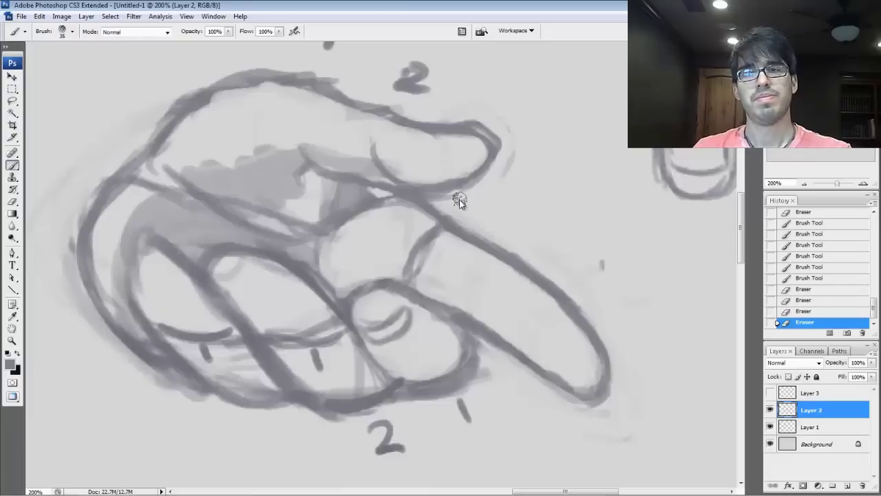
# - At 100% zoom, draw fingernails on the ring and pinky fingertips of the pointing hand with a small brush
pyautogui.click(804, 184)
pyautogui.press('[')
pyautogui.press('[')
pyautogui.press('[')
pyautogui.press('[')
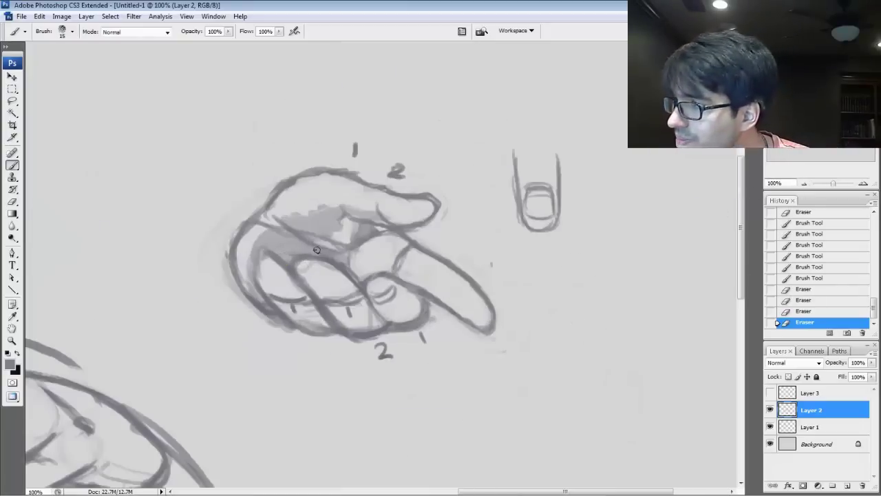
pyautogui.press('[')
pyautogui.press('[')
pyautogui.press('[')
pyautogui.press(']')
pyautogui.moveTo(305, 273); pyautogui.dragTo(309, 263)
pyautogui.moveTo(308, 265)
pyautogui.mouseDown()
pyautogui.moveTo(323, 268)
pyautogui.moveTo(318, 283)
pyautogui.mouseUp()
pyautogui.moveTo(326, 278)
pyautogui.mouseDown()
pyautogui.moveTo(317, 284)
pyautogui.moveTo(319, 274)
pyautogui.mouseUp()
pyautogui.moveTo(308, 275); pyautogui.dragTo(322, 267)
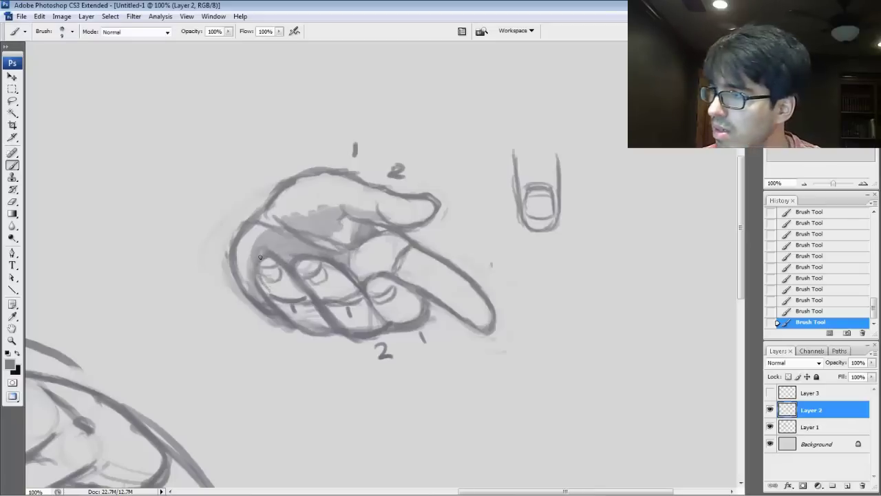
# - Clean up the ring and pinky fingertips' outlines and nails, soften their joint lines and erase the tick marks below them
pyautogui.moveTo(256, 279); pyautogui.dragTo(267, 293)
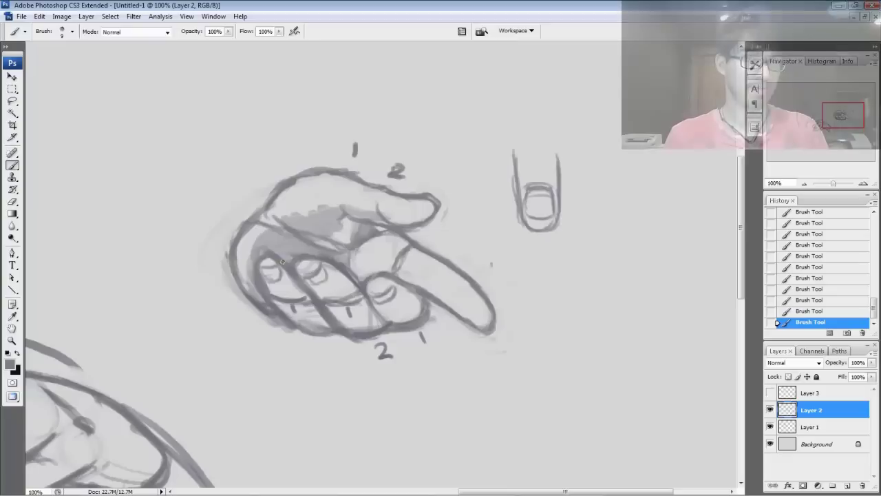
pyautogui.moveTo(276, 262)
pyautogui.mouseDown()
pyautogui.moveTo(290, 274)
pyautogui.moveTo(307, 269)
pyautogui.mouseUp()
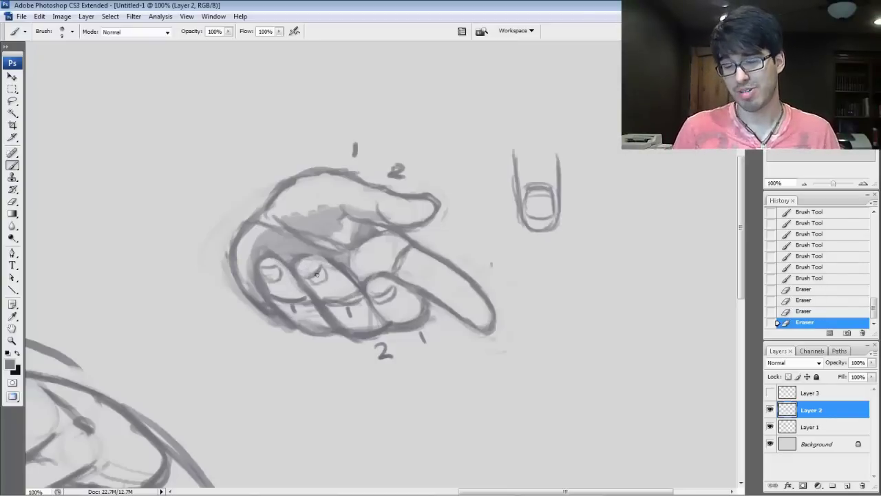
pyautogui.moveTo(317, 266); pyautogui.dragTo(296, 277)
pyautogui.moveTo(315, 255)
pyautogui.mouseDown()
pyautogui.moveTo(298, 273)
pyautogui.moveTo(310, 257)
pyautogui.moveTo(325, 259)
pyautogui.mouseUp()
pyautogui.moveTo(321, 257); pyautogui.dragTo(290, 264)
pyautogui.moveTo(273, 304)
pyautogui.mouseDown()
pyautogui.moveTo(348, 308)
pyautogui.moveTo(344, 299)
pyautogui.moveTo(360, 304)
pyautogui.moveTo(312, 296)
pyautogui.moveTo(308, 312)
pyautogui.moveTo(301, 305)
pyautogui.moveTo(309, 303)
pyautogui.moveTo(296, 310)
pyautogui.moveTo(366, 285)
pyautogui.mouseUp()
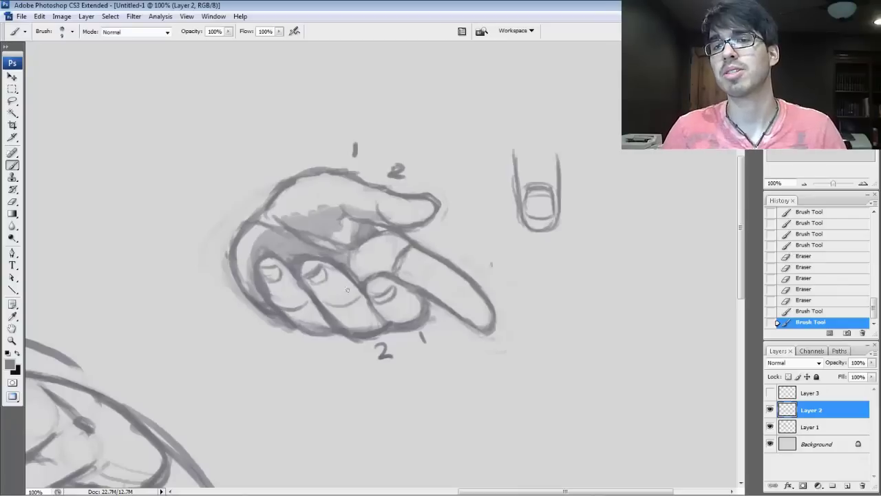
# - Shade the lower segments of the three curled fingers in grey with a larger brush
pyautogui.press(']')
pyautogui.press(']')
pyautogui.press(']')
pyautogui.moveTo(292, 319)
pyautogui.mouseDown()
pyautogui.moveTo(346, 330)
pyautogui.moveTo(370, 321)
pyautogui.moveTo(360, 308)
pyautogui.moveTo(393, 268)
pyautogui.moveTo(383, 282)
pyautogui.moveTo(370, 270)
pyautogui.moveTo(379, 294)
pyautogui.moveTo(325, 309)
pyautogui.moveTo(346, 309)
pyautogui.moveTo(354, 300)
pyautogui.moveTo(322, 315)
pyautogui.moveTo(287, 310)
pyautogui.moveTo(390, 286)
pyautogui.moveTo(382, 302)
pyautogui.moveTo(384, 274)
pyautogui.mouseUp()
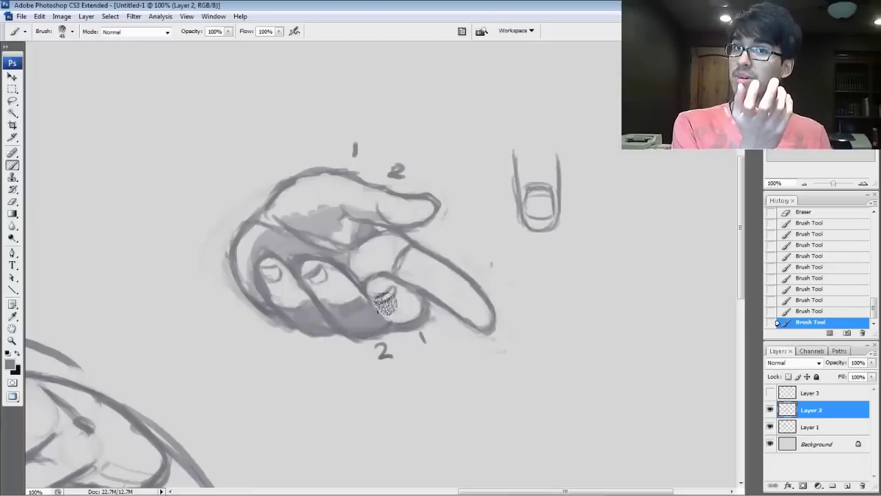
pyautogui.moveTo(392, 306); pyautogui.dragTo(405, 296)
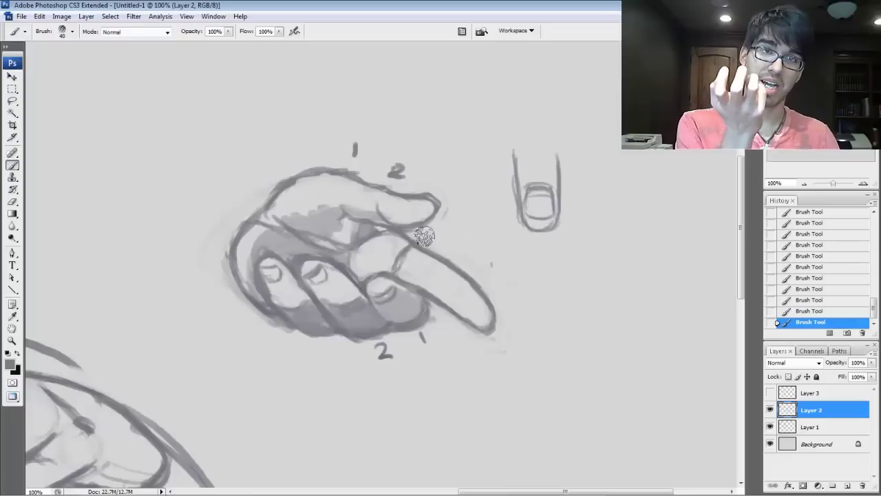
# - Compare the curled middle finger with and without shading using earlier history states, and revert its thin streaks
pyautogui.press('[')
pyautogui.press('[')
pyautogui.press('[')
pyautogui.press('[')
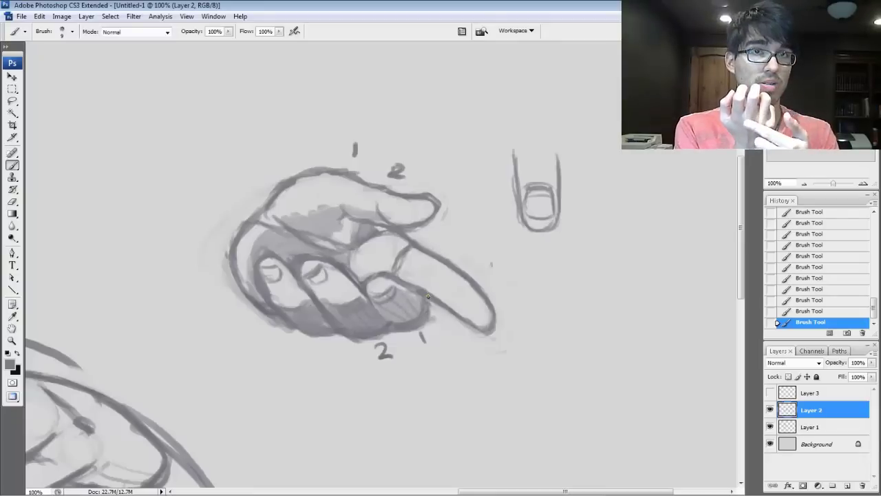
pyautogui.click(807, 267)
pyautogui.click(801, 236)
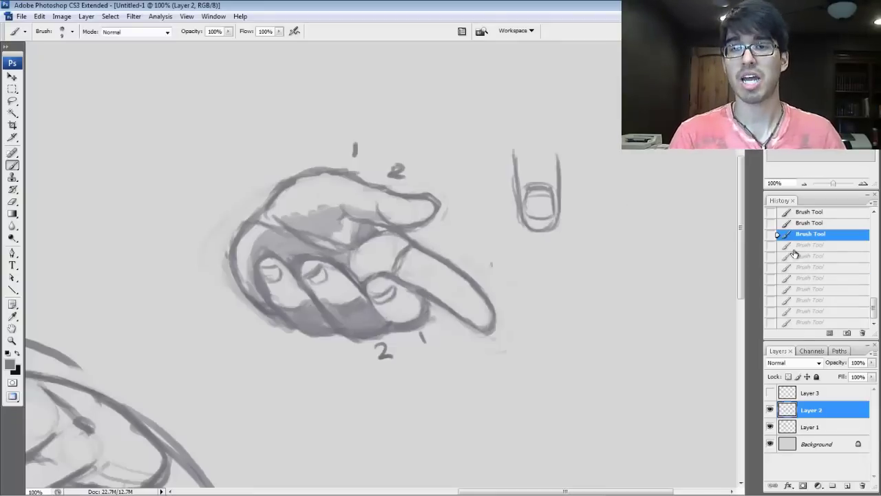
pyautogui.click(790, 270)
pyautogui.click(810, 235)
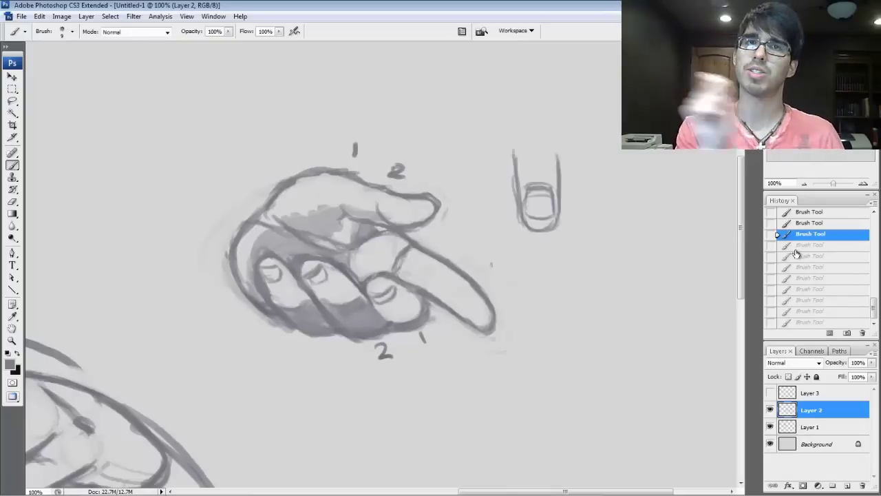
pyautogui.click(800, 290)
pyautogui.click(802, 255)
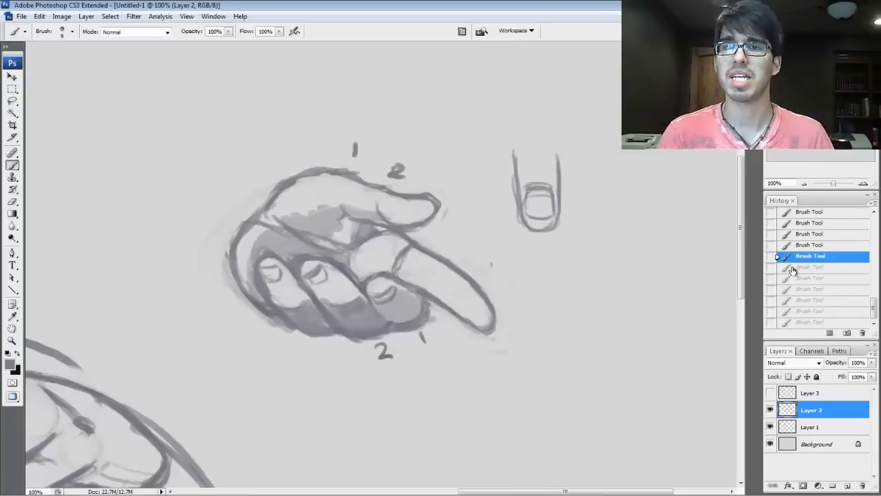
# - Even out the shading on the curled middle finger and mark short joint creases on the pointing finger
pyautogui.press(']')
pyautogui.press(']')
pyautogui.moveTo(388, 311); pyautogui.dragTo(402, 313)
pyautogui.press('[')
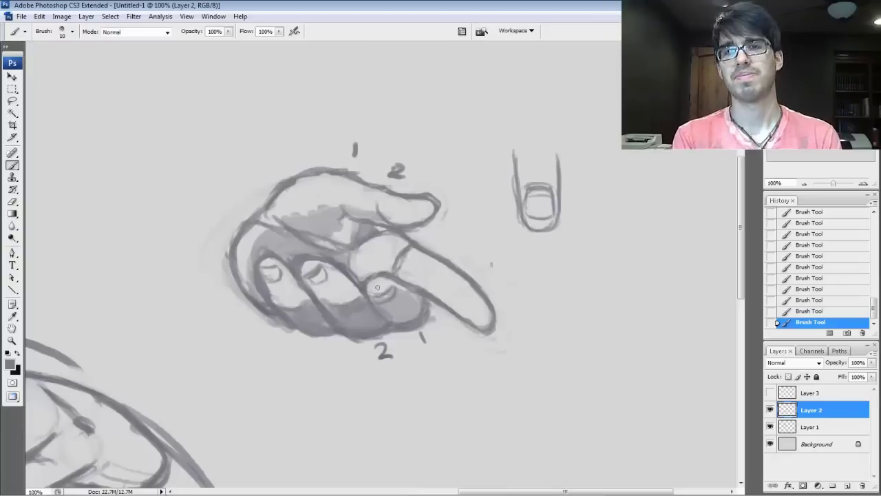
pyautogui.press('alt')
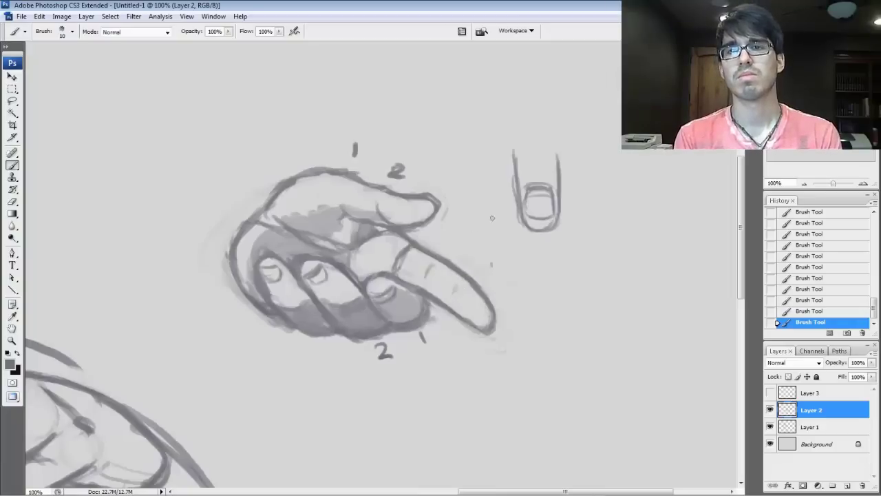
# - Darken the shadow along the pinky's outer side and erase the contour line where the palm meets the wrist
pyautogui.press('e')
pyautogui.moveTo(281, 301); pyautogui.dragTo(263, 278)
pyautogui.moveTo(262, 276)
pyautogui.mouseDown()
pyautogui.moveTo(255, 263)
pyautogui.moveTo(259, 270)
pyautogui.mouseUp()
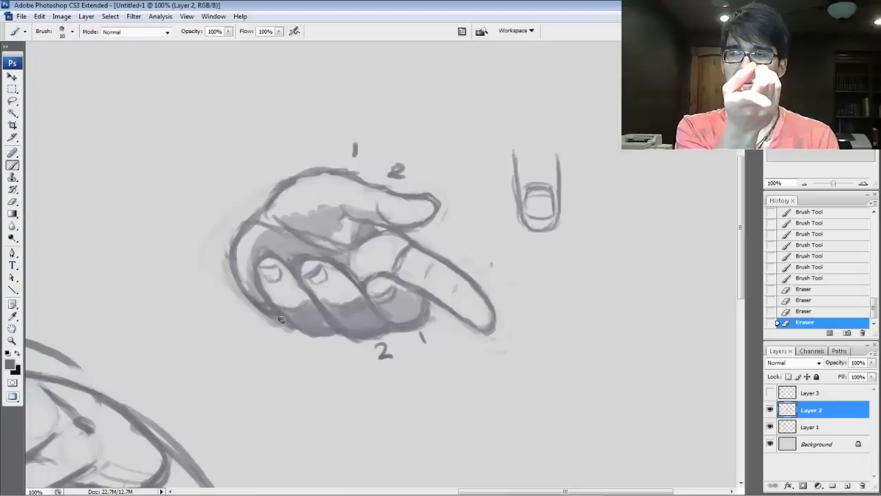
pyautogui.press(']')
pyautogui.moveTo(268, 303); pyautogui.dragTo(251, 251)
pyautogui.moveTo(256, 284); pyautogui.dragTo(252, 292)
pyautogui.moveTo(253, 291)
pyautogui.mouseDown()
pyautogui.moveTo(277, 222)
pyautogui.moveTo(334, 166)
pyautogui.moveTo(325, 195)
pyautogui.moveTo(303, 194)
pyautogui.moveTo(244, 245)
pyautogui.moveTo(306, 174)
pyautogui.moveTo(245, 238)
pyautogui.moveTo(259, 207)
pyautogui.mouseUp()
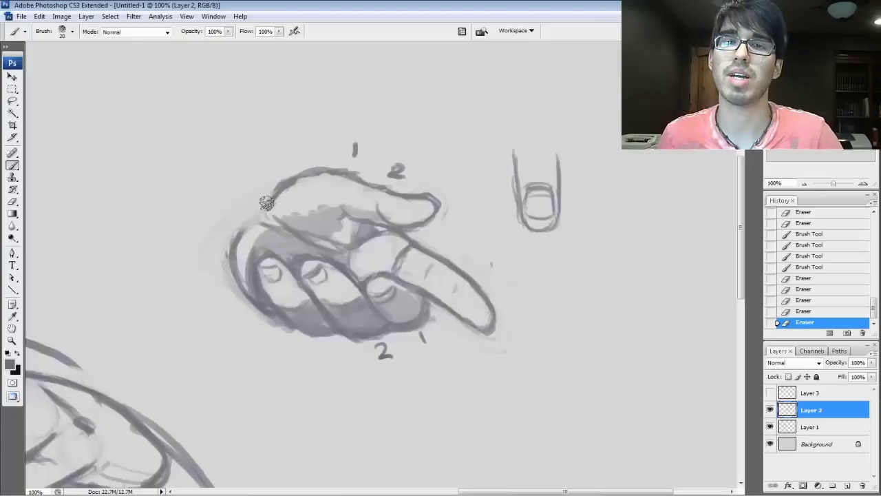
pyautogui.press('[')
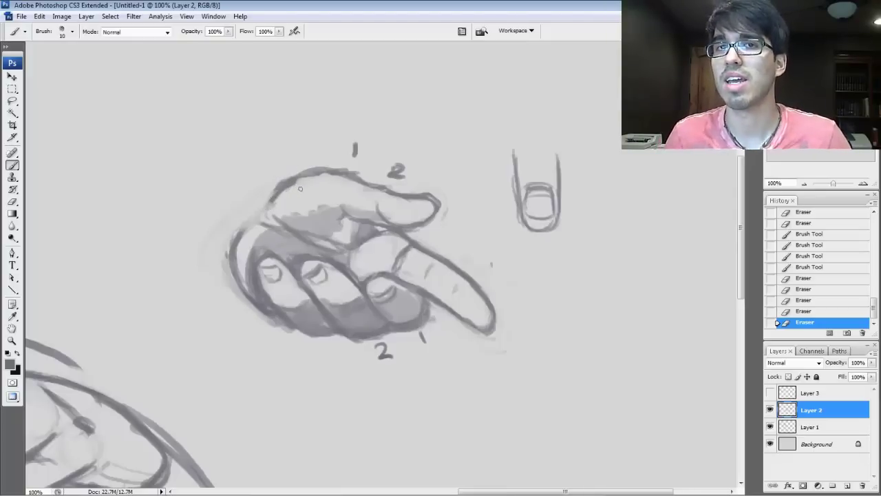
# - Sketch the wrist with two outer contours and a rounded cross-section at its end, and flip the canvas horizontally
pyautogui.moveTo(295, 182)
pyautogui.mouseDown()
pyautogui.moveTo(259, 166)
pyautogui.moveTo(219, 121)
pyautogui.mouseUp()
pyautogui.moveTo(233, 269)
pyautogui.mouseDown()
pyautogui.moveTo(196, 247)
pyautogui.moveTo(219, 256)
pyautogui.moveTo(179, 218)
pyautogui.moveTo(169, 183)
pyautogui.moveTo(238, 147)
pyautogui.moveTo(177, 180)
pyautogui.mouseUp()
pyautogui.moveTo(208, 142); pyautogui.dragTo(182, 219)
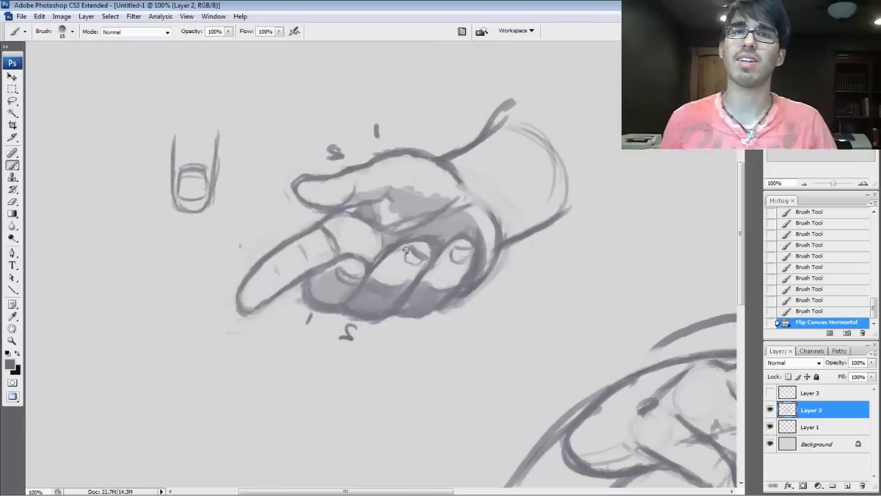
# - Round off the lower edges of the ring and pinky fingertips and sharpen the ring finger's nail, erasing stray lines
pyautogui.press('[')
pyautogui.press('[')
pyautogui.moveTo(376, 287); pyautogui.dragTo(435, 286)
pyautogui.moveTo(436, 287)
pyautogui.mouseDown()
pyautogui.moveTo(454, 288)
pyautogui.moveTo(431, 283)
pyautogui.mouseUp()
pyautogui.moveTo(425, 277); pyautogui.dragTo(424, 286)
pyautogui.moveTo(413, 251); pyautogui.dragTo(423, 257)
pyautogui.moveTo(415, 251)
pyautogui.mouseDown()
pyautogui.moveTo(426, 258)
pyautogui.moveTo(406, 259)
pyautogui.moveTo(419, 257)
pyautogui.mouseUp()
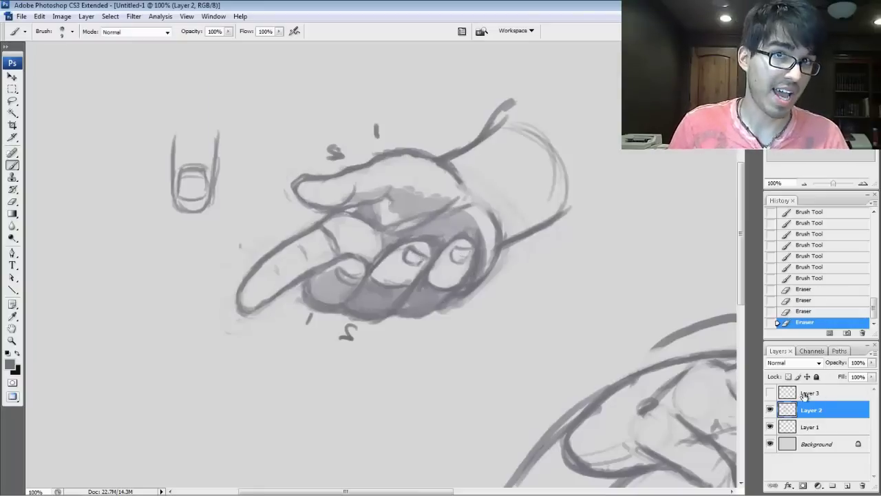
# - Show Layer 3, move its red marks to the empty area beside the hand, and sample their red as the brush colour
pyautogui.click(770, 393)
pyautogui.click(812, 394)
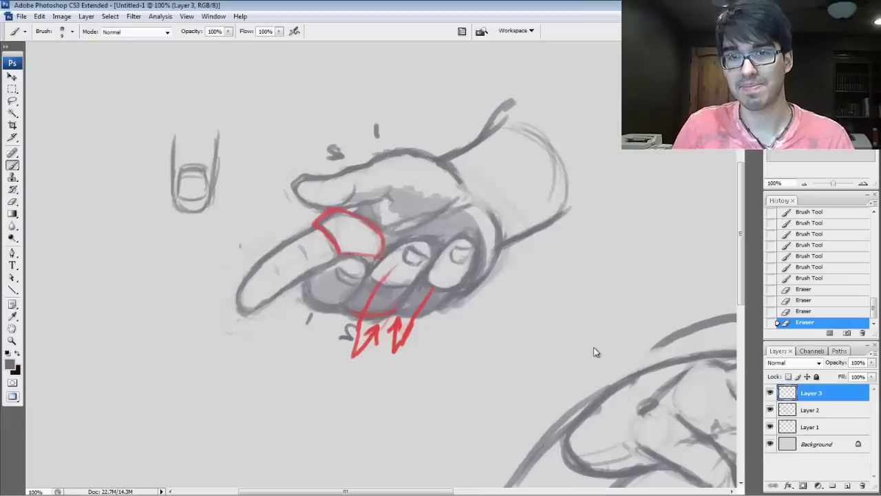
pyautogui.click(13, 78)
pyautogui.moveTo(387, 272); pyautogui.dragTo(147, 361)
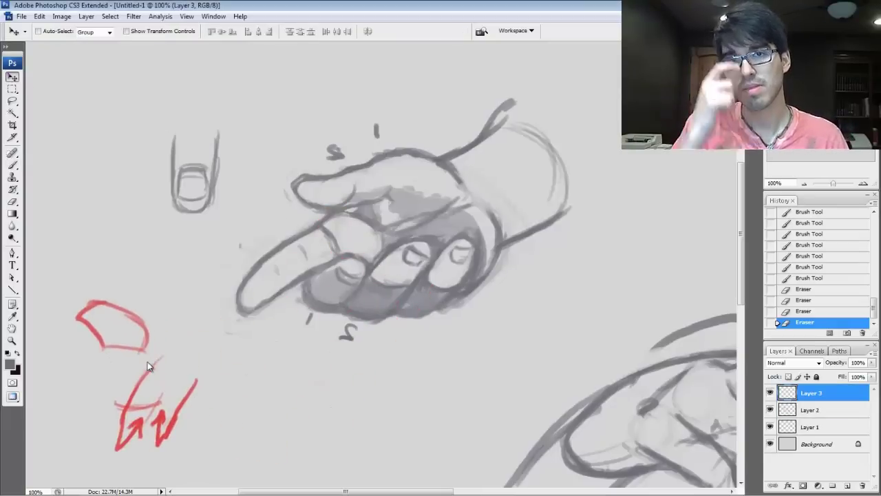
pyautogui.click(14, 166)
pyautogui.keyDown('alt'); pyautogui.click(173, 415); pyautogui.keyUp('alt')
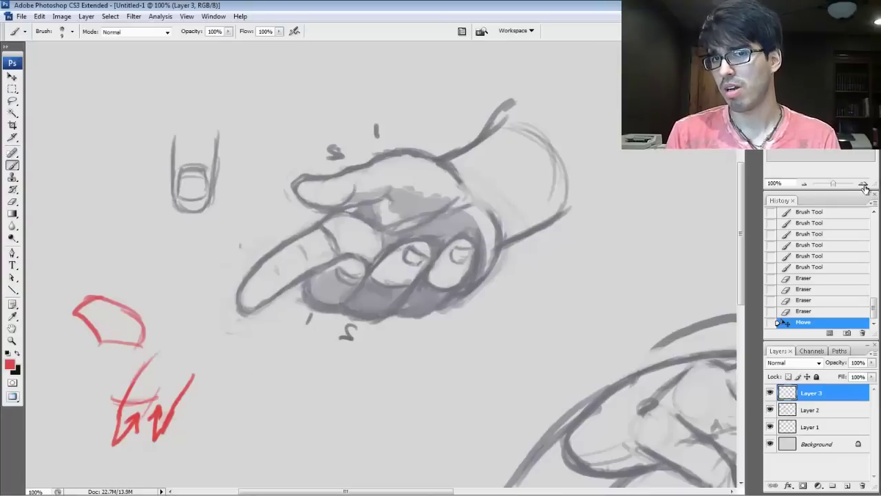
# - Flip the canvas horizontally back to its original orientation
pyautogui.click(864, 183)
pyautogui.moveTo(801, 115); pyautogui.dragTo(843, 115)
pyautogui.hotkey('ctrl', 'shift', 'h')
pyautogui.click(805, 183)
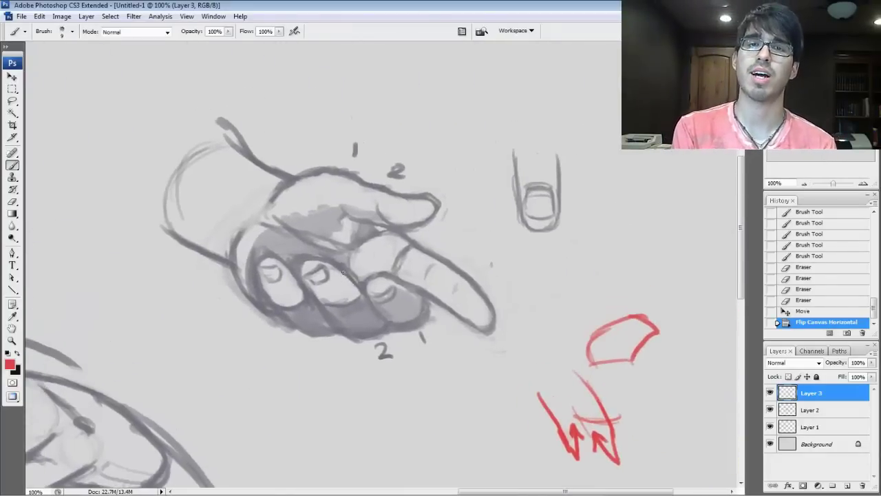
# - Outline the ring and pinky fingertips with red ellipses on Layer 3
pyautogui.moveTo(326, 302); pyautogui.dragTo(333, 306)
pyautogui.moveTo(326, 303); pyautogui.dragTo(338, 306)
pyautogui.moveTo(331, 305); pyautogui.dragTo(349, 305)
pyautogui.moveTo(341, 307)
pyautogui.mouseDown()
pyautogui.moveTo(360, 291)
pyautogui.moveTo(349, 275)
pyautogui.mouseUp()
pyautogui.moveTo(351, 277)
pyautogui.mouseDown()
pyautogui.moveTo(329, 261)
pyautogui.moveTo(303, 272)
pyautogui.moveTo(324, 300)
pyautogui.mouseUp()
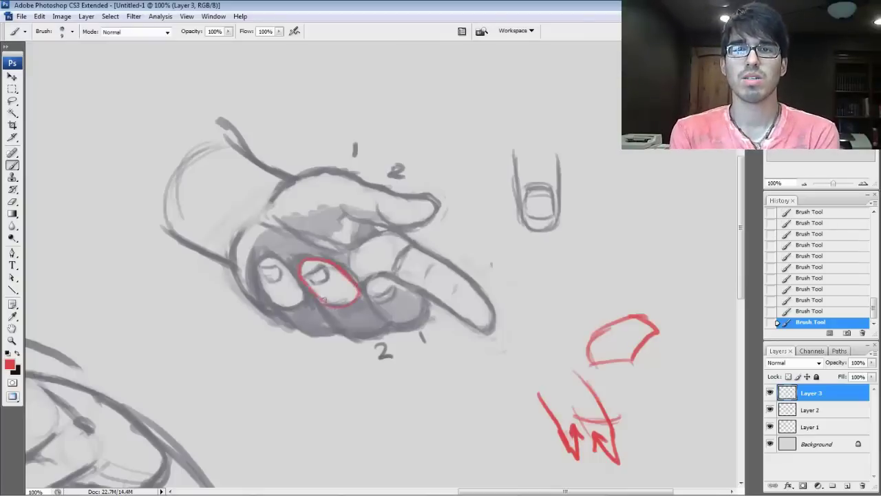
pyautogui.moveTo(280, 259)
pyautogui.mouseDown()
pyautogui.moveTo(262, 295)
pyautogui.moveTo(296, 307)
pyautogui.mouseUp()
# - Outline the pointing and middle fingers in red, hatch the curled fingers' shaded lower segments, and trace the palm edge beside the pinky
pyautogui.moveTo(393, 280)
pyautogui.mouseDown()
pyautogui.moveTo(359, 268)
pyautogui.moveTo(414, 238)
pyautogui.moveTo(469, 278)
pyautogui.moveTo(491, 334)
pyautogui.moveTo(390, 284)
pyautogui.moveTo(418, 291)
pyautogui.moveTo(398, 303)
pyautogui.moveTo(416, 317)
pyautogui.mouseUp()
pyautogui.moveTo(343, 310); pyautogui.dragTo(369, 303)
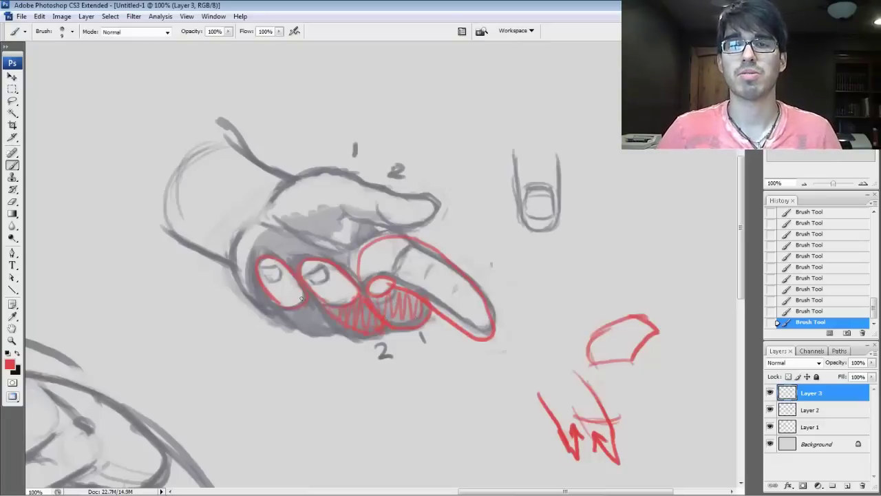
pyautogui.moveTo(294, 320)
pyautogui.mouseDown()
pyautogui.moveTo(336, 312)
pyautogui.moveTo(297, 319)
pyautogui.moveTo(318, 307)
pyautogui.moveTo(329, 327)
pyautogui.mouseUp()
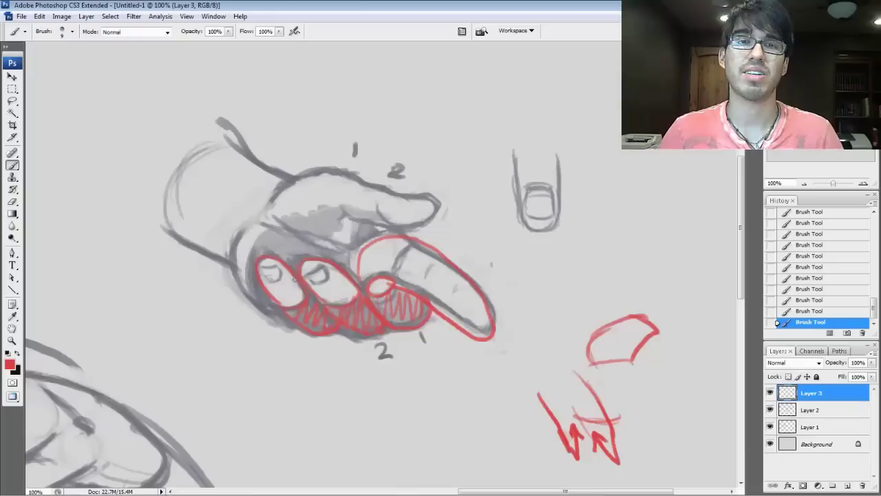
pyautogui.moveTo(248, 280); pyautogui.dragTo(271, 230)
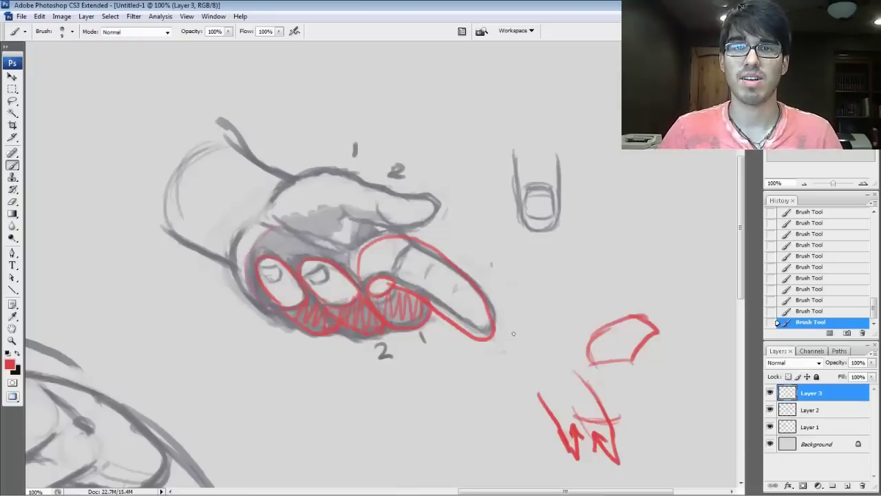
# - Toggle Layer 3 to compare the sketch with and without the red marks, leave it hidden, and add a new layer
pyautogui.click(770, 392)
pyautogui.click(770, 392)
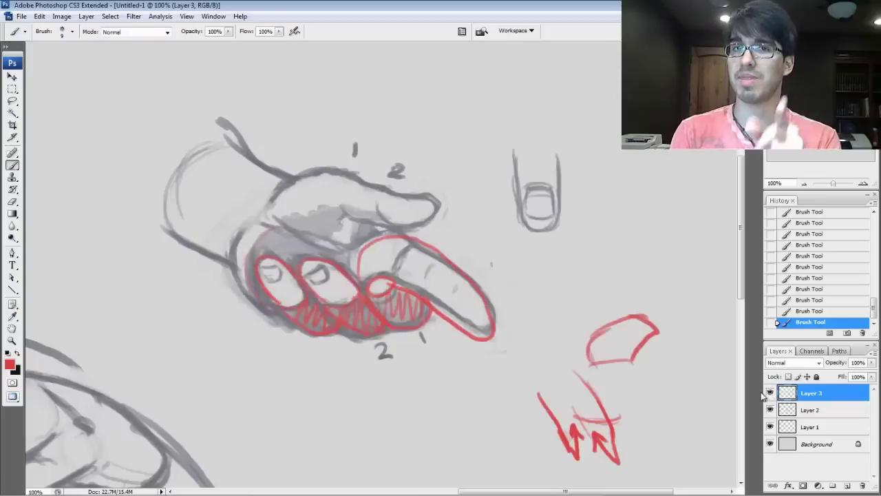
pyautogui.click(770, 392)
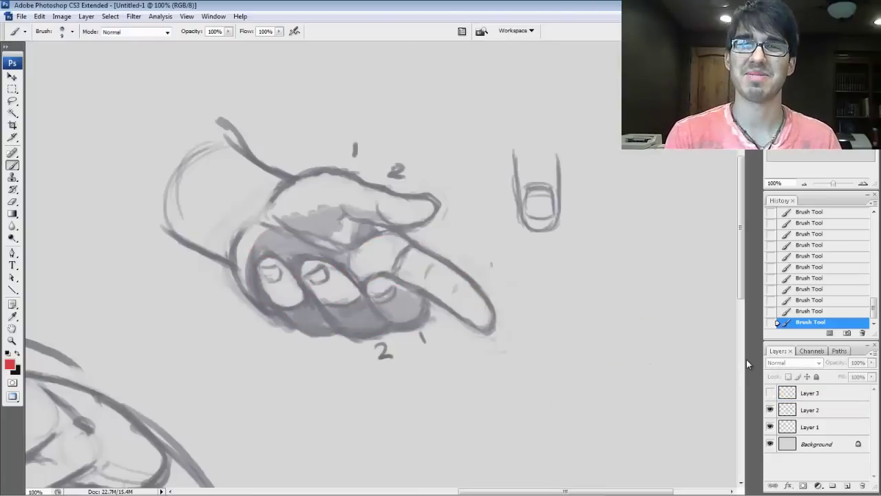
pyautogui.hotkey('ctrl', 'shift', 'alt', 'n')
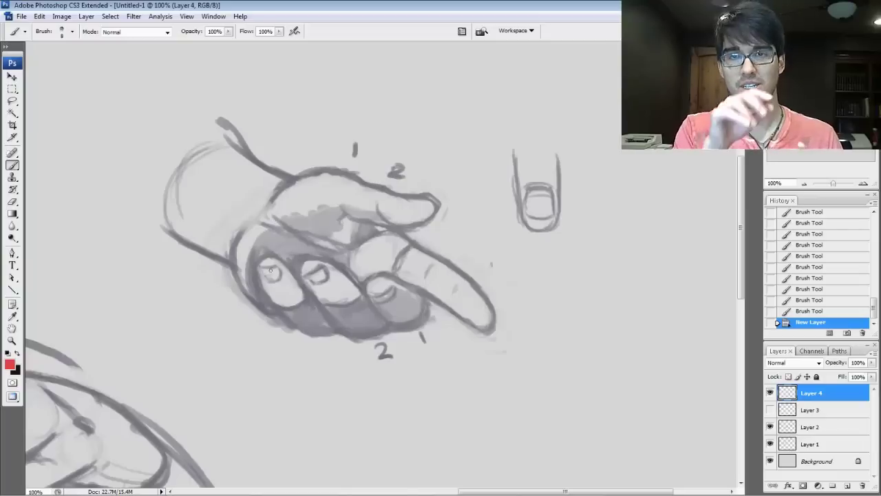
# - Sketch a red front-view fingertip with a rounded fingernail on Layer 4, just below the grey fingertip diagram
pyautogui.moveTo(579, 257)
pyautogui.mouseDown()
pyautogui.moveTo(579, 279)
pyautogui.moveTo(607, 285)
pyautogui.moveTo(605, 262)
pyautogui.moveTo(582, 257)
pyautogui.mouseUp()
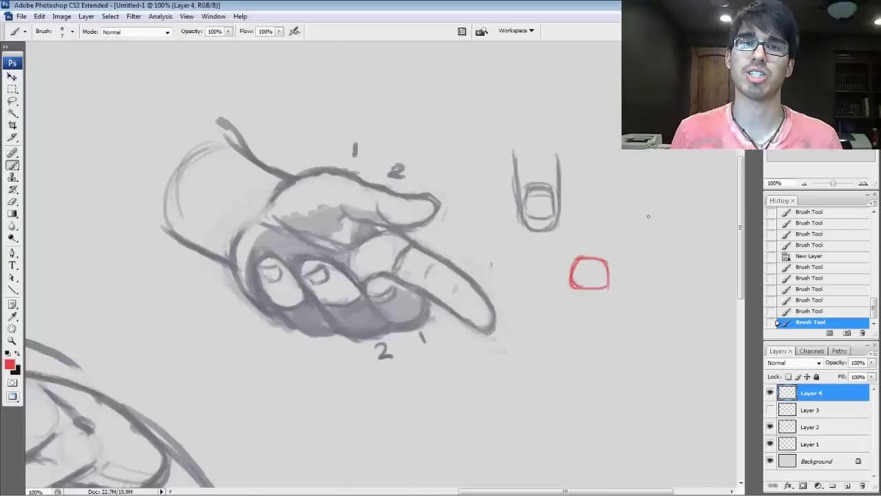
pyautogui.moveTo(560, 245)
pyautogui.mouseDown()
pyautogui.moveTo(577, 307)
pyautogui.moveTo(565, 292)
pyautogui.moveTo(574, 303)
pyautogui.moveTo(609, 303)
pyautogui.mouseUp()
pyautogui.moveTo(606, 303); pyautogui.dragTo(612, 229)
# - Draw a bent finger in red above the fingertip diagrams, with a foreshortened nail and a hatched segment
pyautogui.moveTo(616, 130)
pyautogui.mouseDown()
pyautogui.moveTo(649, 158)
pyautogui.moveTo(612, 131)
pyautogui.moveTo(608, 89)
pyautogui.mouseUp()
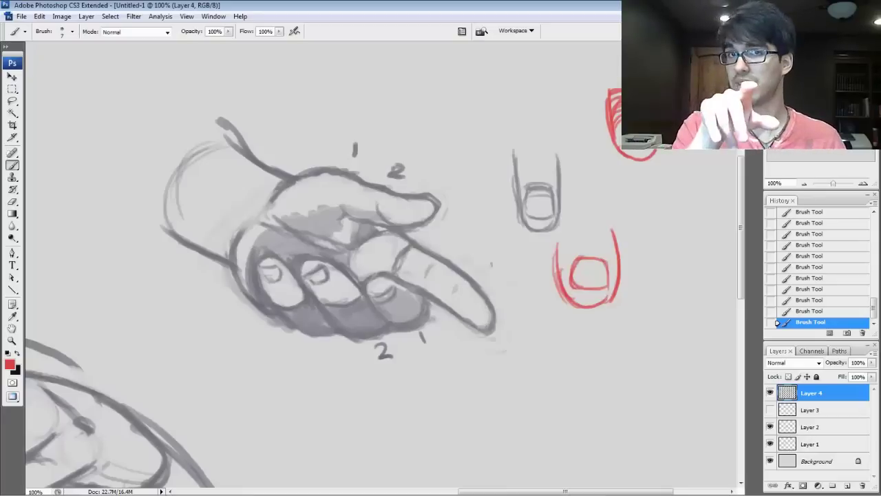
pyautogui.moveTo(662, 257); pyautogui.dragTo(485, 291)
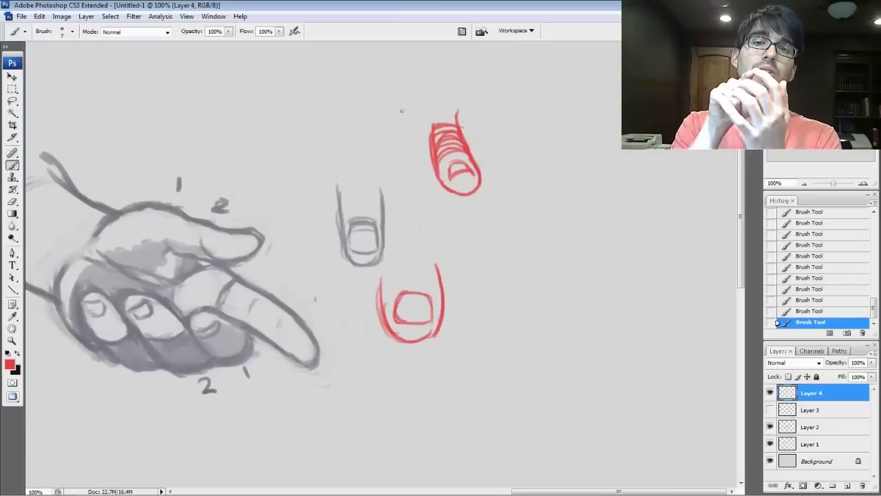
pyautogui.moveTo(429, 146)
pyautogui.mouseDown()
pyautogui.moveTo(428, 110)
pyautogui.moveTo(455, 77)
pyautogui.moveTo(468, 108)
pyautogui.moveTo(461, 124)
pyautogui.mouseUp()
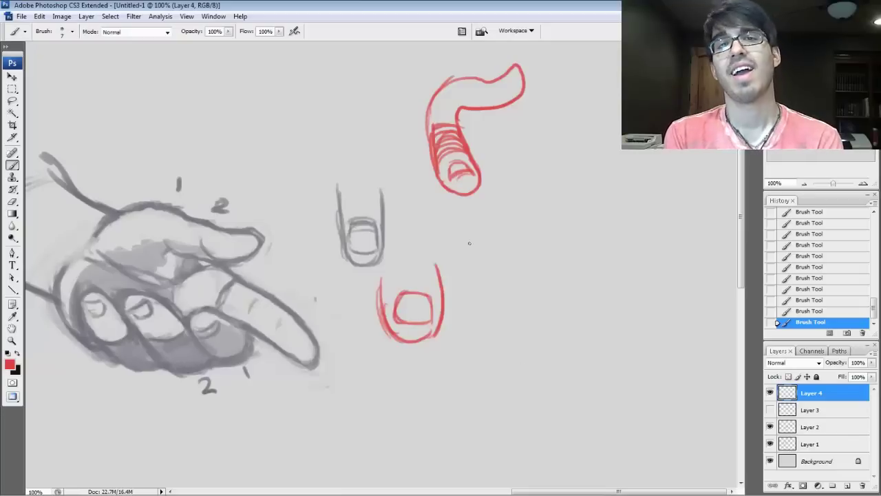
# - Mark the nail edges on the pointing hand's fingertips and thumb in red, and leave Layer 4 hidden
pyautogui.moveTo(299, 248)
pyautogui.mouseDown()
pyautogui.moveTo(549, 213)
pyautogui.moveTo(535, 229)
pyautogui.mouseUp()
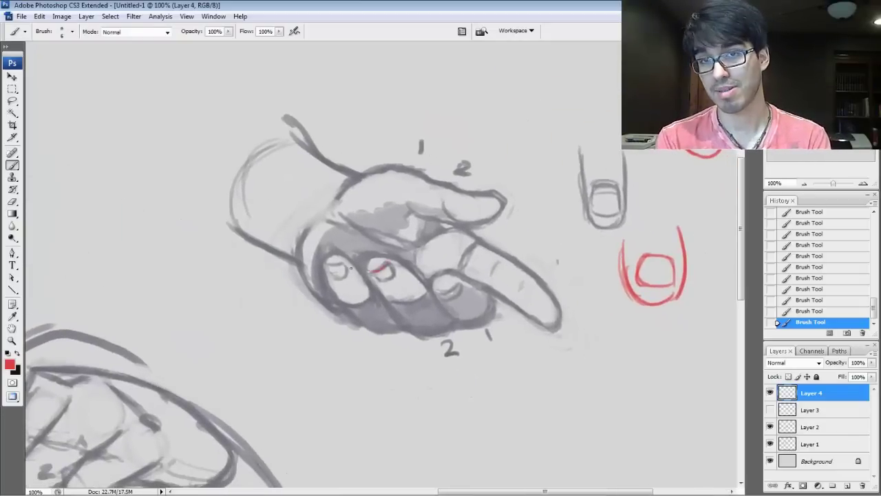
pyautogui.moveTo(436, 284); pyautogui.dragTo(459, 273)
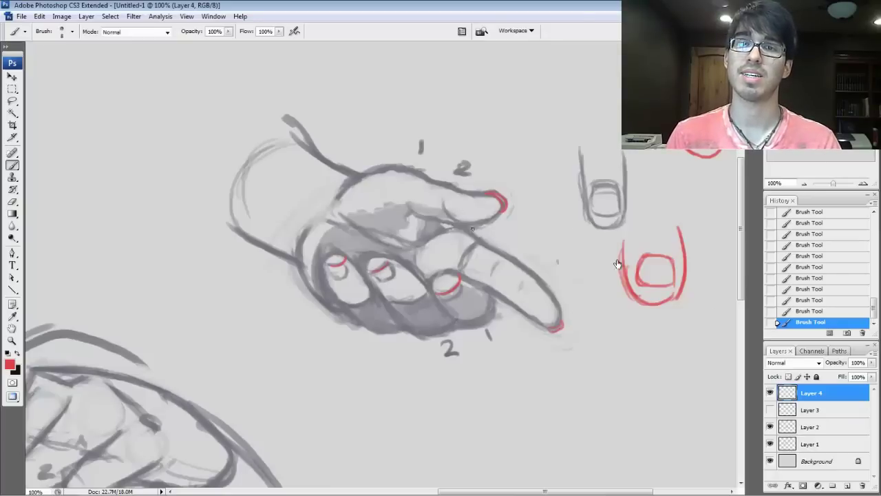
pyautogui.click(771, 392)
pyautogui.click(771, 392)
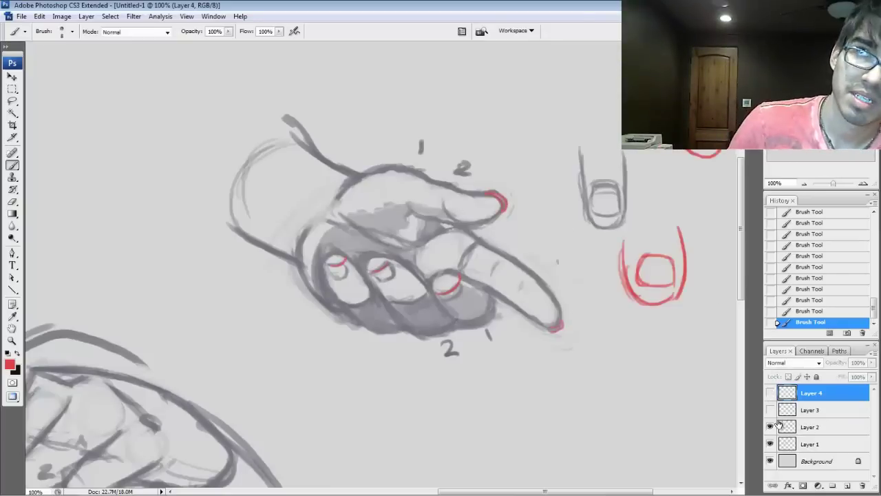
pyautogui.click(771, 393)
# - Make Layer 2 active, sample the sketch's dark grey line colour, and move the layer's sketches left to free drawing space
pyautogui.click(792, 427)
pyautogui.click(771, 427)
pyautogui.click(770, 427)
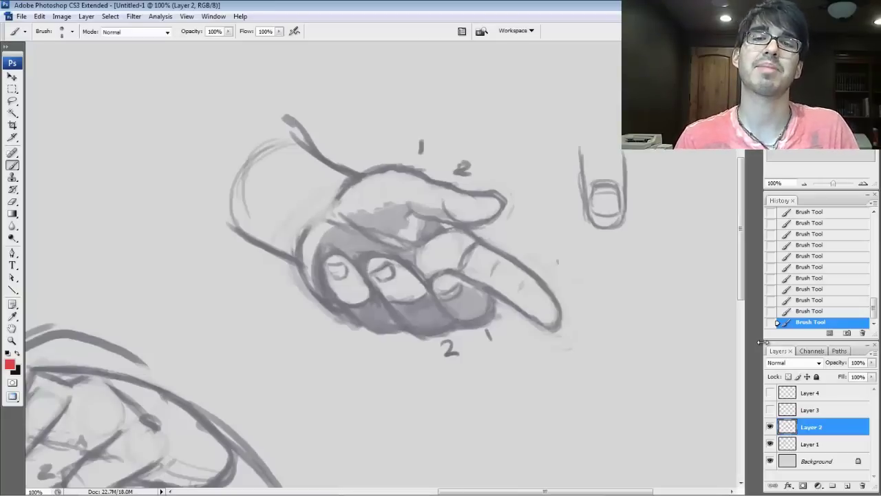
pyautogui.click(12, 77)
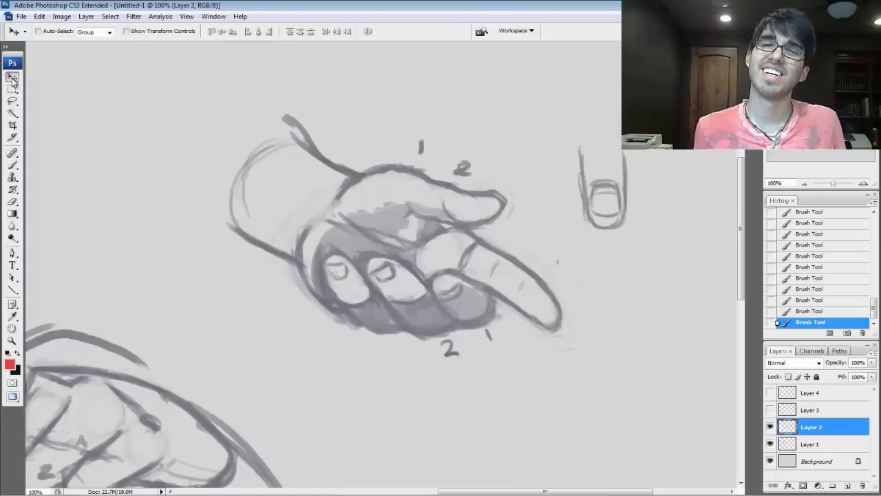
pyautogui.click(12, 165)
pyautogui.keyDown('alt'); pyautogui.click(366, 170); pyautogui.keyUp('alt')
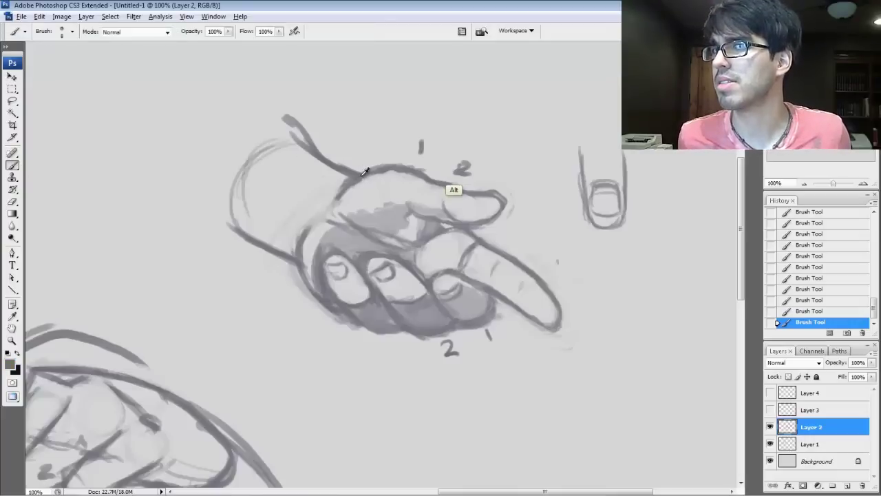
pyautogui.click(12, 76)
pyautogui.moveTo(429, 258)
pyautogui.mouseDown()
pyautogui.moveTo(164, 250)
pyautogui.moveTo(255, 241)
pyautogui.moveTo(157, 261)
pyautogui.mouseUp()
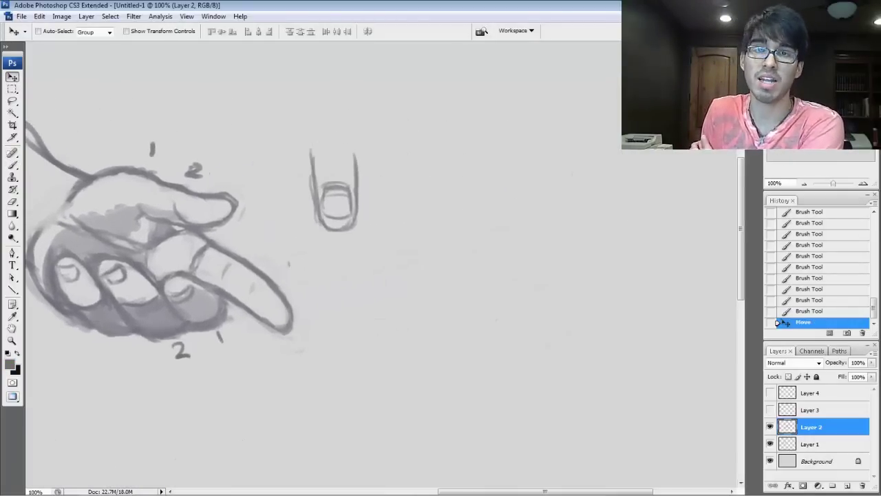
# - Add a new layer directly above Layer 2 for another hand sketch, with the Brush ready
pyautogui.moveTo(838, 119); pyautogui.dragTo(822, 124)
pyautogui.click(804, 184)
pyautogui.moveTo(454, 216); pyautogui.dragTo(385, 200)
pyautogui.click(12, 165)
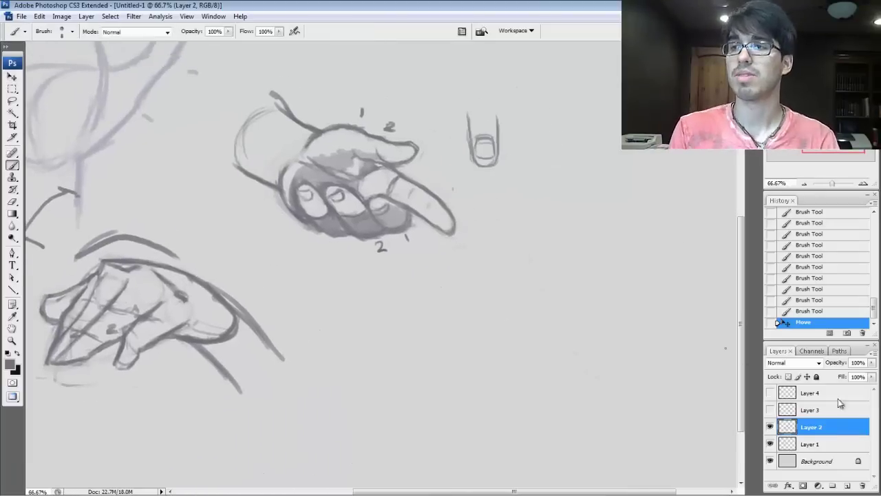
pyautogui.hotkey('ctrl', 'shift', 'n')
pyautogui.press('Return')
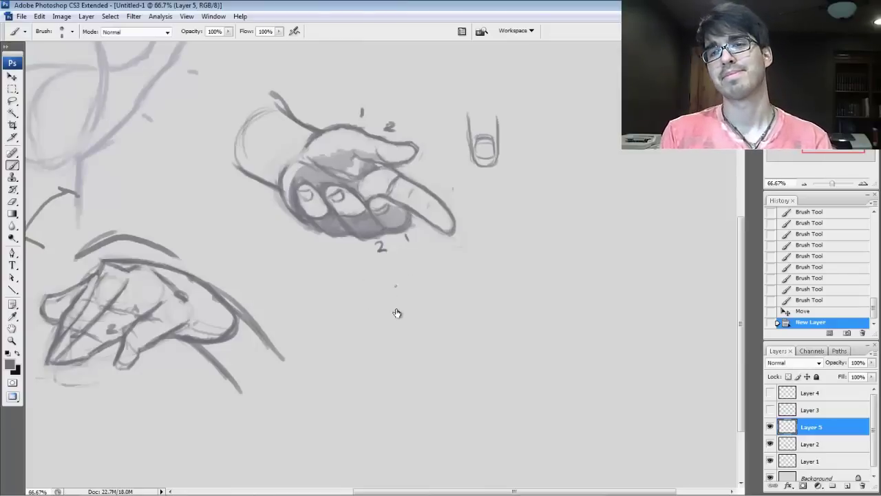
# - Rough in the lower curve of a new palm below the finished hand and choose a lighter bluish grey brush colour
pyautogui.moveTo(503, 255); pyautogui.dragTo(429, 242)
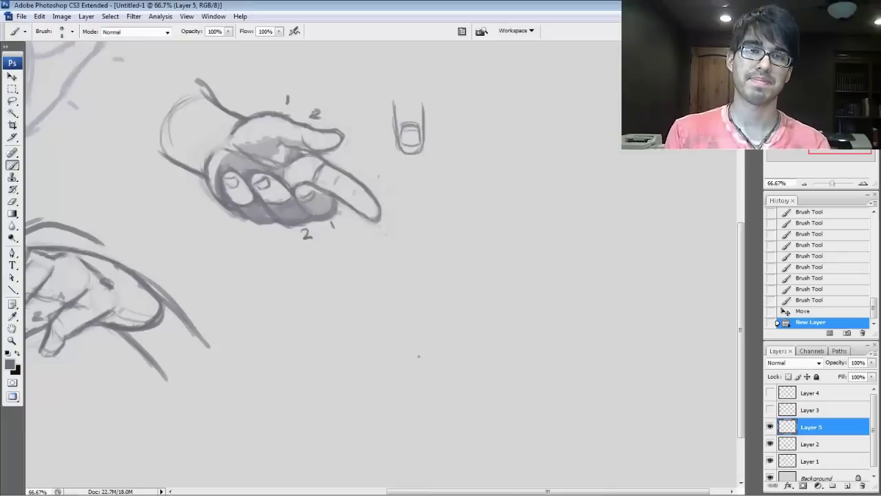
pyautogui.moveTo(378, 335)
pyautogui.mouseDown()
pyautogui.moveTo(415, 344)
pyautogui.moveTo(453, 381)
pyautogui.mouseUp()
pyautogui.moveTo(394, 376); pyautogui.dragTo(456, 377)
pyautogui.moveTo(451, 372); pyautogui.dragTo(455, 364)
pyautogui.click(10, 366)
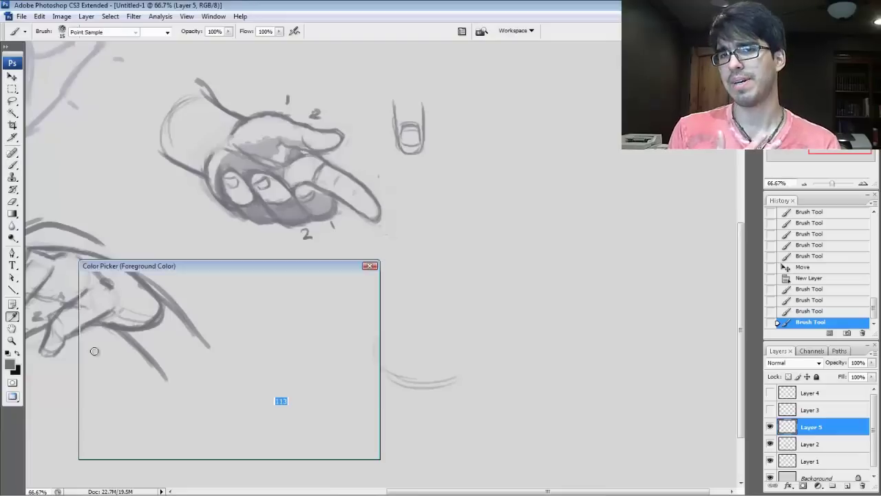
pyautogui.click(99, 340)
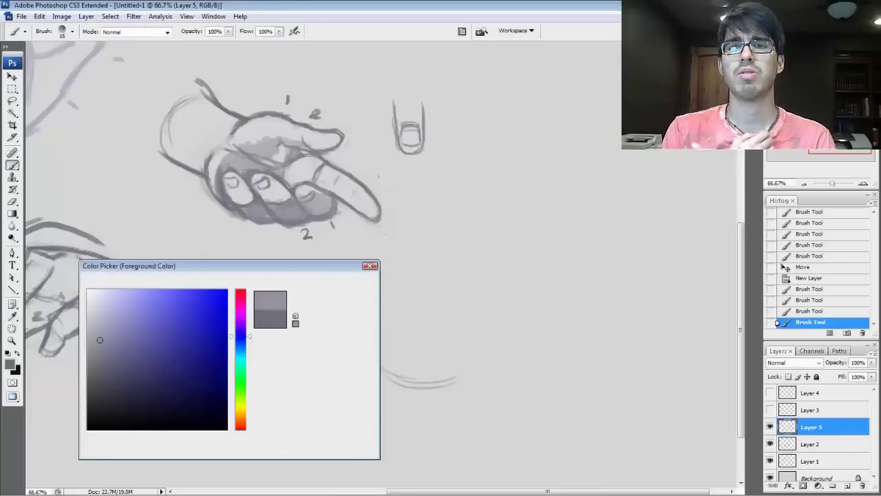
pyautogui.click(329, 291)
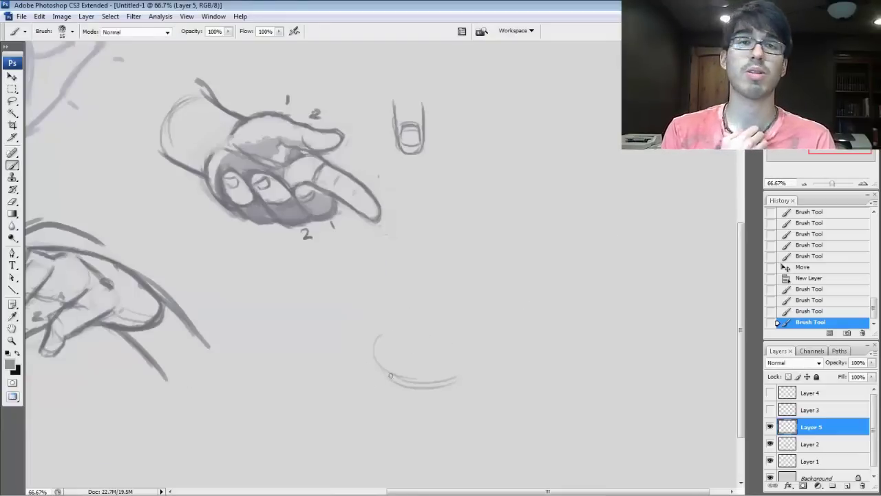
# - Build up the rough curve into a large rounded oval for the new hand's palm on Layer 5
pyautogui.moveTo(383, 378); pyautogui.dragTo(359, 332)
pyautogui.moveTo(366, 365); pyautogui.dragTo(367, 303)
pyautogui.moveTo(361, 347); pyautogui.dragTo(365, 314)
pyautogui.moveTo(360, 314)
pyautogui.mouseDown()
pyautogui.moveTo(386, 282)
pyautogui.moveTo(428, 273)
pyautogui.mouseUp()
pyautogui.press(']')
pyautogui.moveTo(376, 338); pyautogui.dragTo(425, 362)
pyautogui.moveTo(374, 352)
pyautogui.mouseDown()
pyautogui.moveTo(447, 375)
pyautogui.moveTo(473, 358)
pyautogui.moveTo(485, 331)
pyautogui.moveTo(466, 296)
pyautogui.moveTo(443, 282)
pyautogui.moveTo(389, 286)
pyautogui.moveTo(364, 307)
pyautogui.moveTo(441, 378)
pyautogui.moveTo(443, 276)
pyautogui.mouseUp()
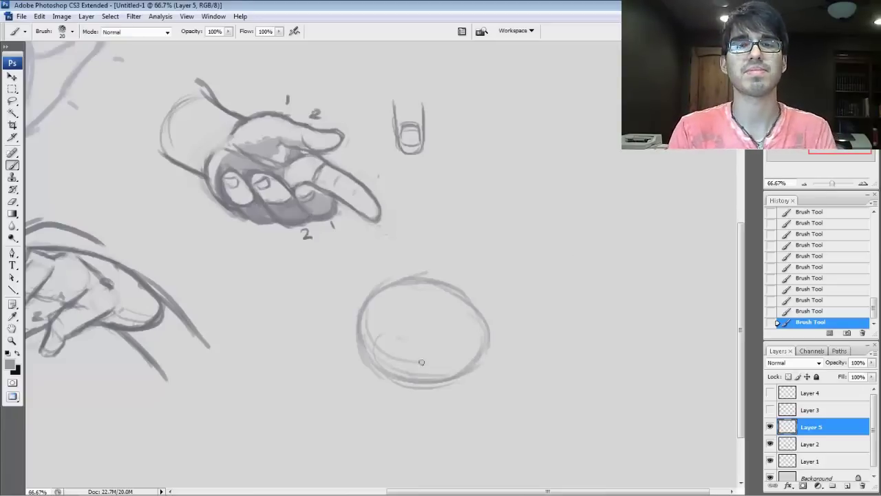
# - Block in the curled pinky and ring fingers inside the palm oval's lower part, with a line dividing them
pyautogui.press('[')
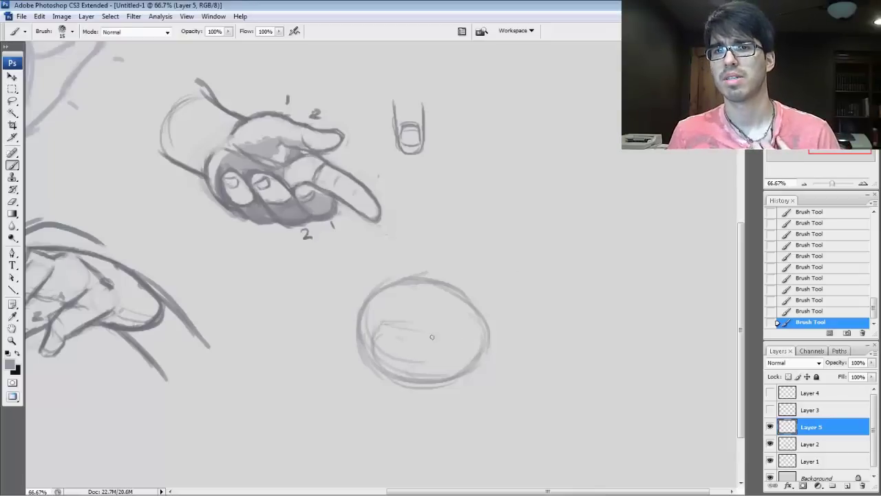
pyautogui.moveTo(393, 320); pyautogui.dragTo(471, 341)
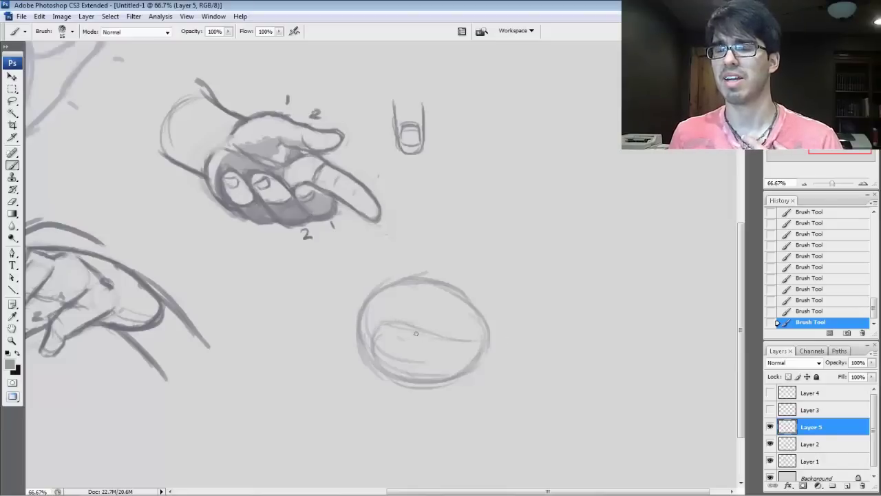
pyautogui.moveTo(427, 330); pyautogui.dragTo(453, 374)
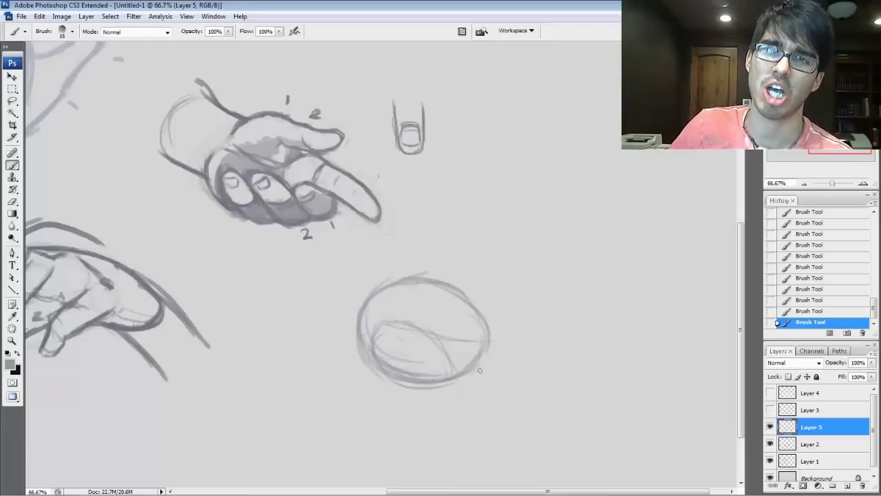
pyautogui.moveTo(391, 370)
pyautogui.mouseDown()
pyautogui.moveTo(423, 386)
pyautogui.moveTo(437, 382)
pyautogui.moveTo(402, 374)
pyautogui.moveTo(425, 383)
pyautogui.moveTo(457, 373)
pyautogui.moveTo(470, 383)
pyautogui.moveTo(485, 362)
pyautogui.moveTo(425, 386)
pyautogui.mouseUp()
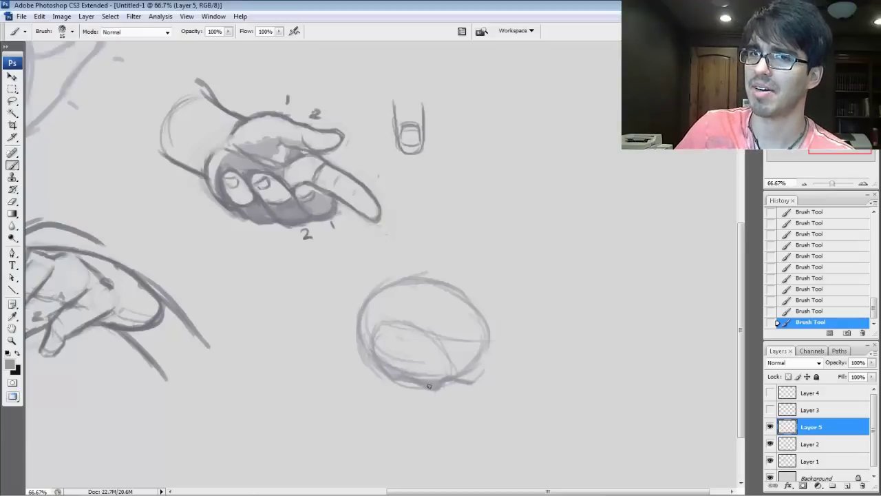
pyautogui.moveTo(430, 333)
pyautogui.mouseDown()
pyautogui.moveTo(450, 374)
pyautogui.moveTo(402, 324)
pyautogui.moveTo(384, 325)
pyautogui.mouseUp()
pyautogui.moveTo(445, 350)
pyautogui.mouseDown()
pyautogui.moveTo(384, 327)
pyautogui.moveTo(404, 365)
pyautogui.moveTo(403, 338)
pyautogui.moveTo(413, 335)
pyautogui.moveTo(412, 372)
pyautogui.mouseUp()
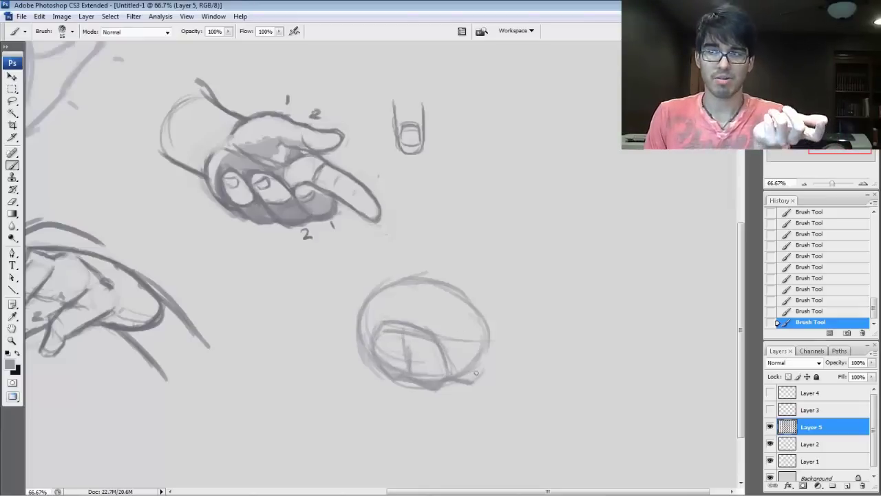
# - Outline the curled middle finger as a small oval beside the ring finger and darken the curled fingers' contours
pyautogui.moveTo(481, 352)
pyautogui.mouseDown()
pyautogui.moveTo(465, 380)
pyautogui.moveTo(480, 351)
pyautogui.moveTo(485, 365)
pyautogui.moveTo(468, 340)
pyautogui.moveTo(448, 335)
pyautogui.moveTo(479, 344)
pyautogui.moveTo(471, 348)
pyautogui.moveTo(485, 369)
pyautogui.moveTo(448, 334)
pyautogui.moveTo(467, 351)
pyautogui.moveTo(458, 379)
pyautogui.moveTo(470, 383)
pyautogui.moveTo(484, 361)
pyautogui.mouseUp()
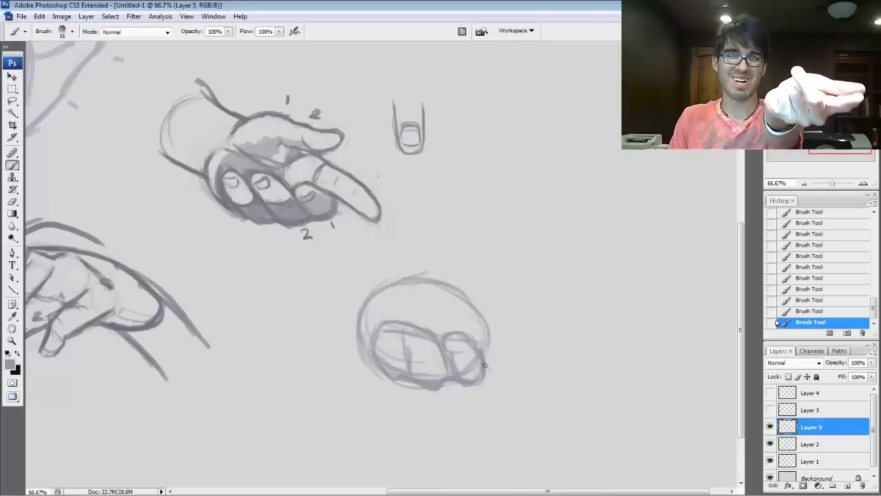
pyautogui.moveTo(446, 333); pyautogui.dragTo(452, 366)
pyautogui.moveTo(428, 334)
pyautogui.mouseDown()
pyautogui.moveTo(385, 327)
pyautogui.moveTo(424, 332)
pyautogui.mouseUp()
pyautogui.press('[')
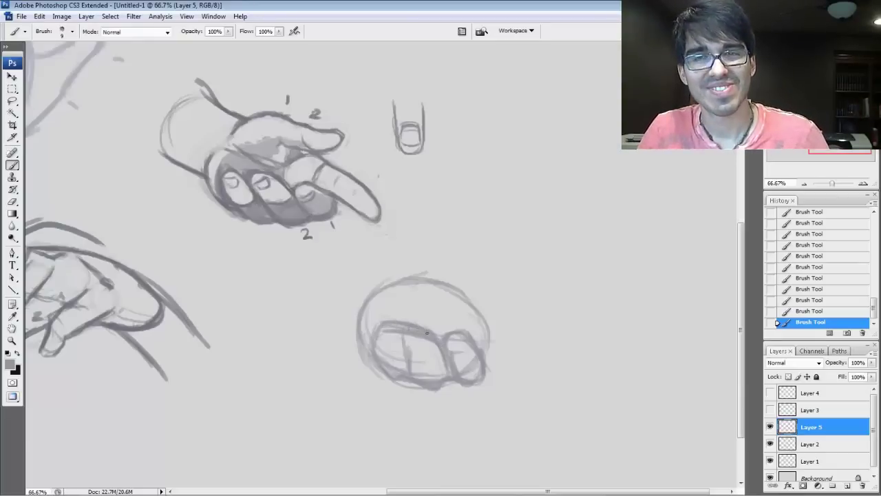
pyautogui.moveTo(429, 332)
pyautogui.mouseDown()
pyautogui.moveTo(393, 328)
pyautogui.moveTo(407, 328)
pyautogui.moveTo(383, 312)
pyautogui.moveTo(406, 329)
pyautogui.mouseUp()
pyautogui.moveTo(473, 342); pyautogui.dragTo(485, 365)
# - Sketch the index finger extending outward and downward from the curled middle finger
pyautogui.moveTo(480, 350)
pyautogui.mouseDown()
pyautogui.moveTo(485, 371)
pyautogui.moveTo(515, 360)
pyautogui.mouseUp()
pyautogui.moveTo(487, 359); pyautogui.dragTo(521, 362)
pyautogui.moveTo(488, 361)
pyautogui.mouseDown()
pyautogui.moveTo(531, 368)
pyautogui.moveTo(521, 372)
pyautogui.mouseUp()
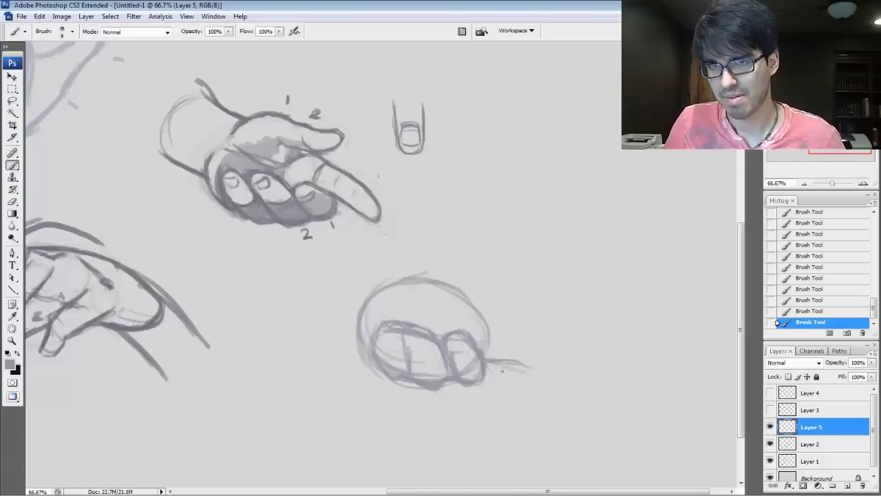
pyautogui.moveTo(503, 325)
pyautogui.mouseDown()
pyautogui.moveTo(552, 363)
pyautogui.moveTo(545, 394)
pyautogui.mouseUp()
pyautogui.moveTo(510, 362)
pyautogui.mouseDown()
pyautogui.moveTo(542, 385)
pyautogui.moveTo(553, 366)
pyautogui.moveTo(532, 339)
pyautogui.moveTo(541, 349)
pyautogui.moveTo(489, 324)
pyautogui.mouseUp()
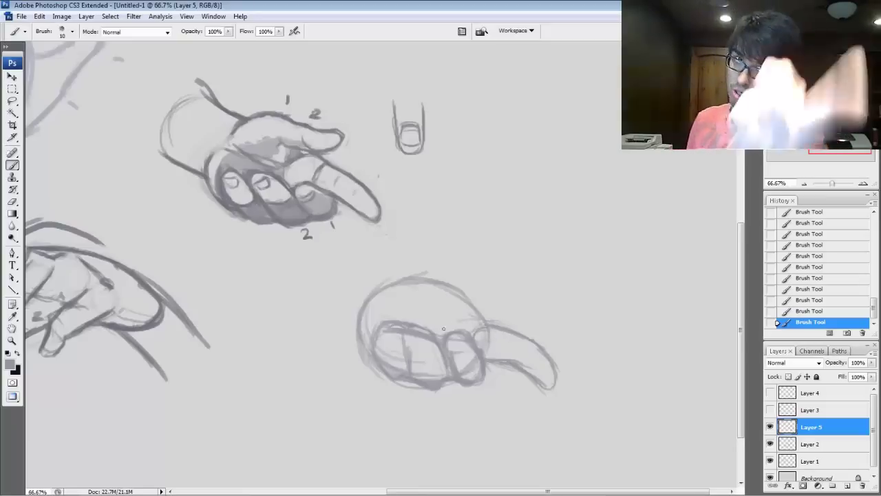
# - Sweep a curved guideline beneath the curled fingers and round off the base of the index finger
pyautogui.moveTo(377, 396)
pyautogui.mouseDown()
pyautogui.moveTo(507, 387)
pyautogui.moveTo(498, 413)
pyautogui.mouseUp()
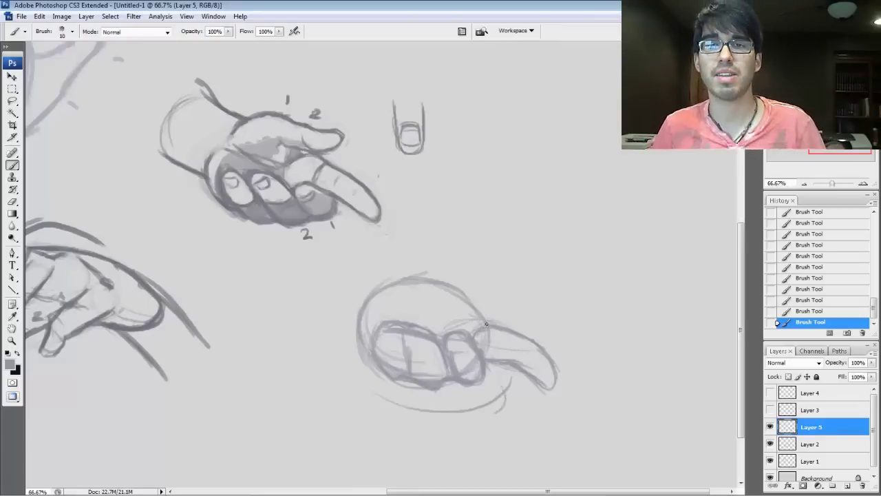
pyautogui.moveTo(451, 322); pyautogui.dragTo(480, 325)
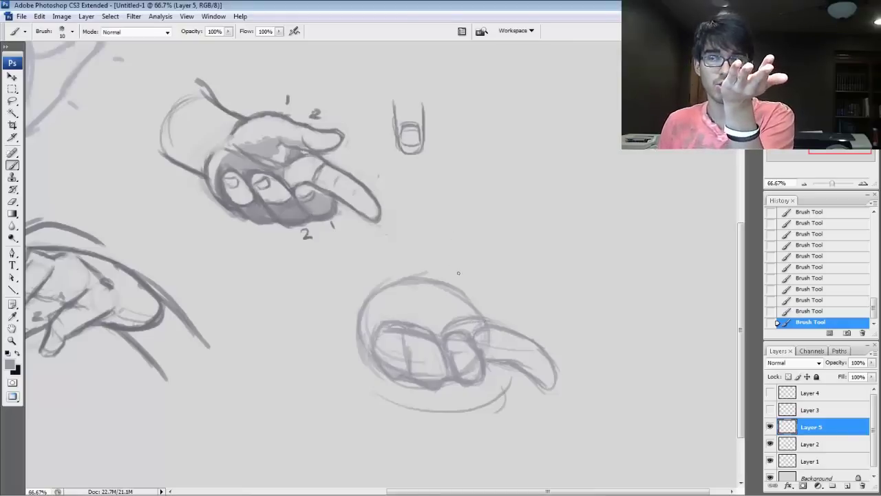
pyautogui.click(471, 322)
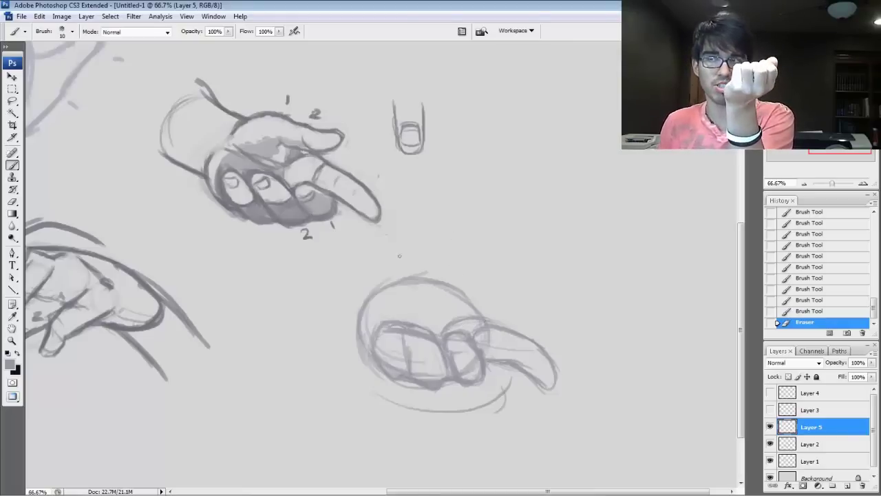
# - Draw the thumb pad's crease above the curled fingers and outline the thumb along the palm's upper edge
pyautogui.moveTo(452, 321); pyautogui.dragTo(435, 320)
pyautogui.moveTo(446, 321)
pyautogui.mouseDown()
pyautogui.moveTo(429, 317)
pyautogui.moveTo(438, 320)
pyautogui.mouseUp()
pyautogui.moveTo(421, 315); pyautogui.dragTo(444, 322)
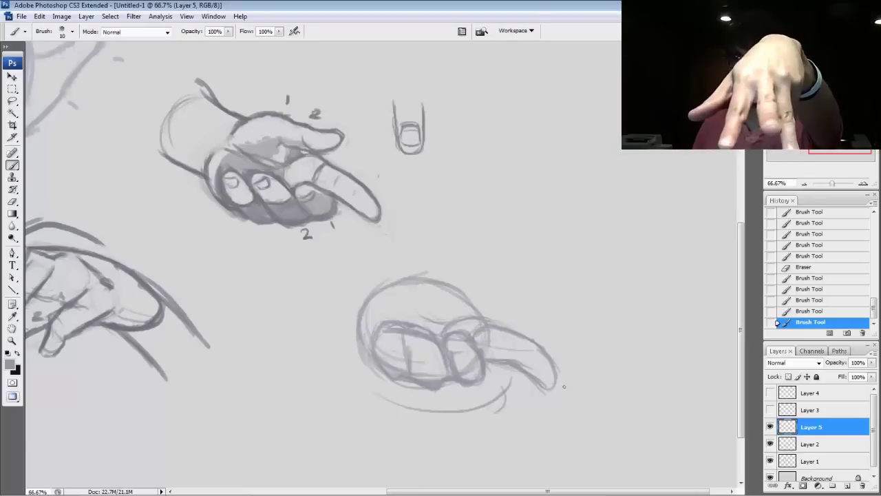
pyautogui.press(']')
pyautogui.moveTo(435, 323); pyautogui.dragTo(411, 303)
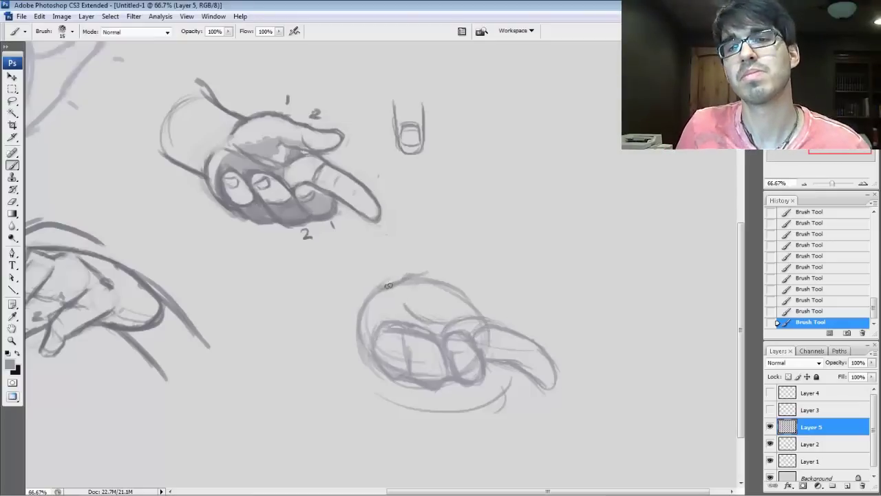
pyautogui.moveTo(398, 283)
pyautogui.mouseDown()
pyautogui.moveTo(437, 271)
pyautogui.moveTo(473, 282)
pyautogui.moveTo(472, 307)
pyautogui.moveTo(487, 309)
pyautogui.moveTo(508, 272)
pyautogui.moveTo(467, 279)
pyautogui.mouseUp()
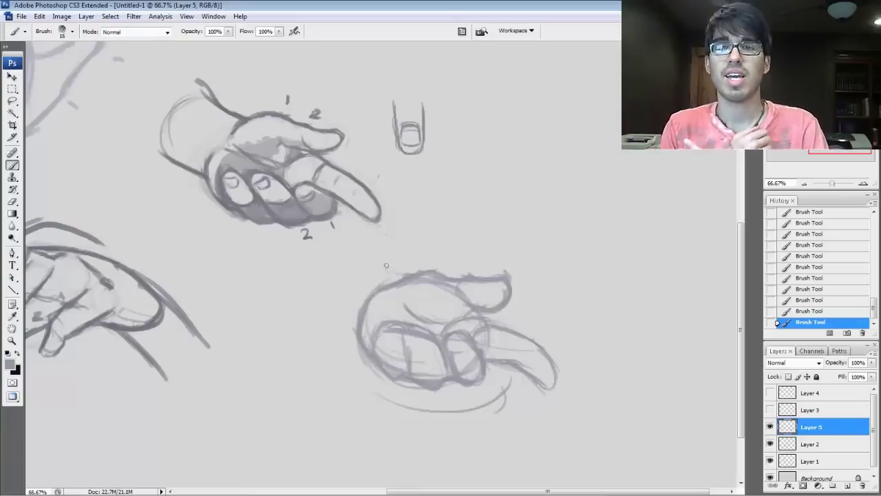
# - Draw the wrist's upper and lower edges running diagonally up and away from the new palm
pyautogui.moveTo(369, 262)
pyautogui.mouseDown()
pyautogui.moveTo(416, 276)
pyautogui.moveTo(344, 262)
pyautogui.moveTo(336, 249)
pyautogui.mouseUp()
pyautogui.moveTo(356, 334); pyautogui.dragTo(295, 292)
pyautogui.moveTo(375, 270)
pyautogui.mouseDown()
pyautogui.moveTo(347, 243)
pyautogui.moveTo(363, 258)
pyautogui.moveTo(372, 288)
pyautogui.moveTo(362, 233)
pyautogui.moveTo(363, 271)
pyautogui.moveTo(343, 253)
pyautogui.mouseUp()
# - Clean up the thumb and index finger contours and erase the inner construction lines on the curled fingers
pyautogui.moveTo(406, 272)
pyautogui.mouseDown()
pyautogui.moveTo(385, 273)
pyautogui.moveTo(452, 284)
pyautogui.moveTo(485, 305)
pyautogui.moveTo(486, 296)
pyautogui.moveTo(476, 320)
pyautogui.moveTo(487, 317)
pyautogui.mouseUp()
pyautogui.moveTo(473, 317); pyautogui.dragTo(540, 344)
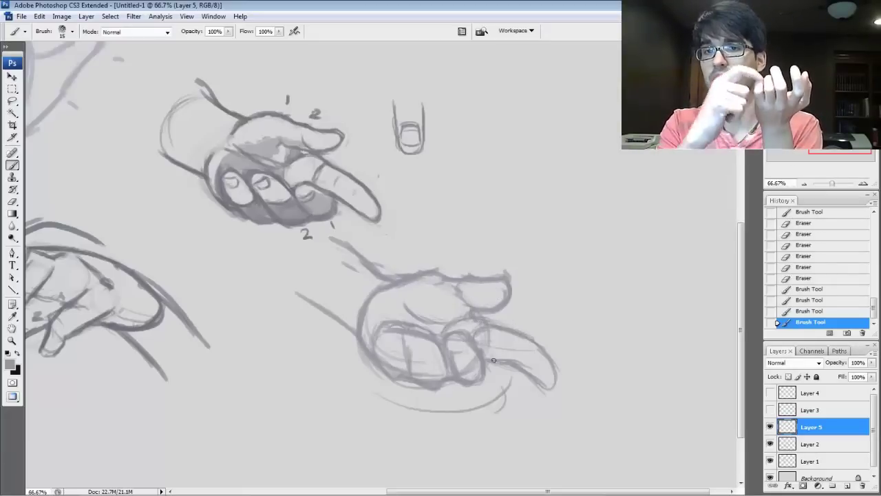
pyautogui.press('e')
pyautogui.moveTo(404, 366)
pyautogui.mouseDown()
pyautogui.moveTo(427, 383)
pyautogui.moveTo(414, 365)
pyautogui.moveTo(394, 362)
pyautogui.mouseUp()
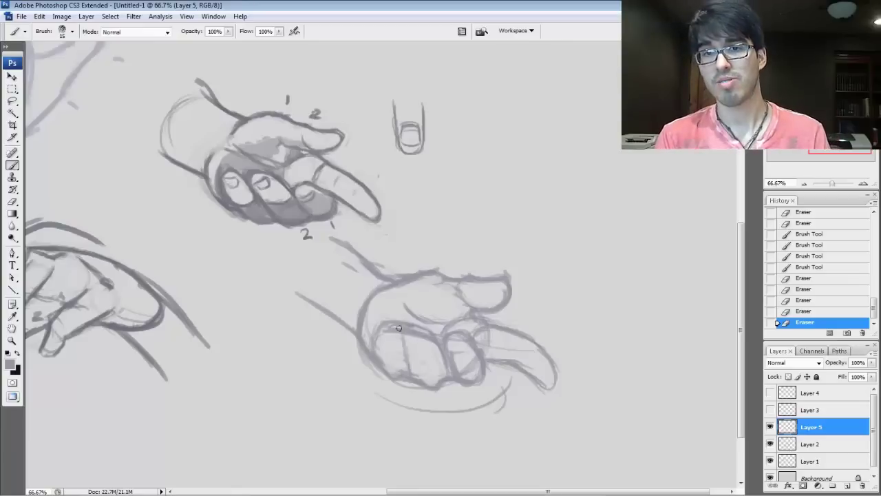
# - Soften the curled fingers' top edge, redraw the divisions between them and mark the second finger with a 2
pyautogui.moveTo(391, 325); pyautogui.dragTo(427, 340)
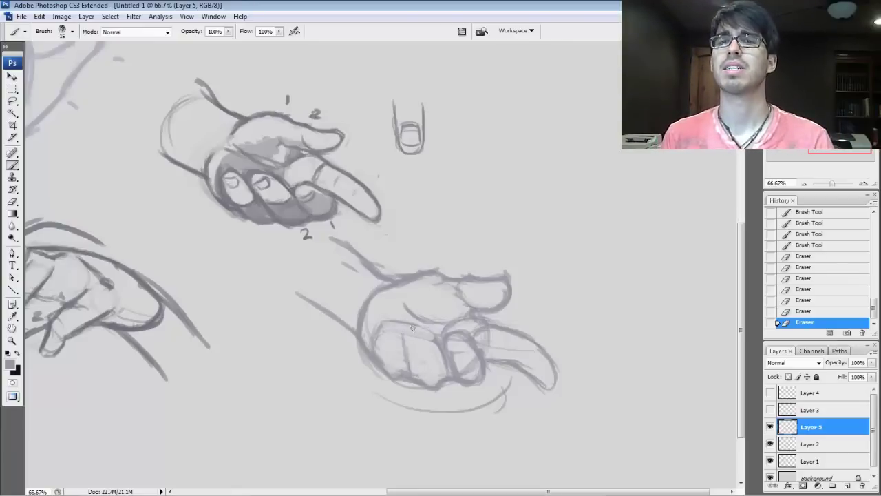
pyautogui.moveTo(424, 387)
pyautogui.mouseDown()
pyautogui.moveTo(400, 379)
pyautogui.moveTo(421, 389)
pyautogui.mouseUp()
pyautogui.moveTo(398, 379)
pyautogui.mouseDown()
pyautogui.moveTo(434, 387)
pyautogui.moveTo(445, 347)
pyautogui.mouseUp()
pyautogui.moveTo(435, 369)
pyautogui.mouseDown()
pyautogui.moveTo(446, 346)
pyautogui.moveTo(434, 341)
pyautogui.mouseUp()
pyautogui.moveTo(418, 335)
pyautogui.mouseDown()
pyautogui.moveTo(437, 341)
pyautogui.moveTo(411, 372)
pyautogui.moveTo(407, 362)
pyautogui.moveTo(424, 349)
pyautogui.mouseUp()
pyautogui.press('[')
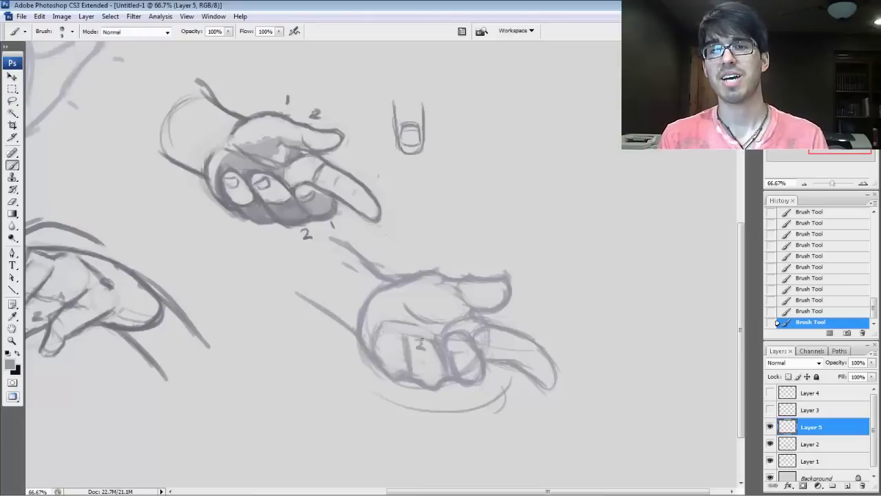
# - Redraw the top and outer contour of the curled fingers and mark a 1 above the first finger
pyautogui.moveTo(385, 334)
pyautogui.mouseDown()
pyautogui.moveTo(417, 337)
pyautogui.moveTo(413, 322)
pyautogui.mouseUp()
pyautogui.moveTo(390, 323); pyautogui.dragTo(432, 336)
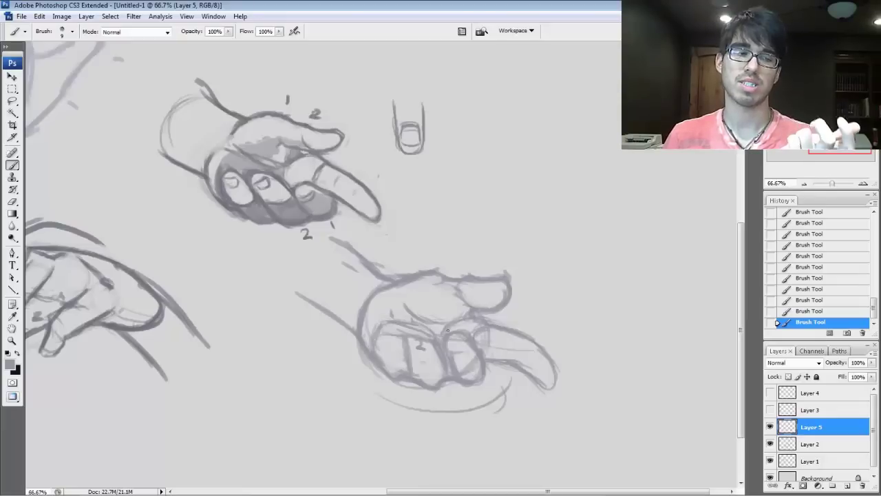
pyautogui.press(']')
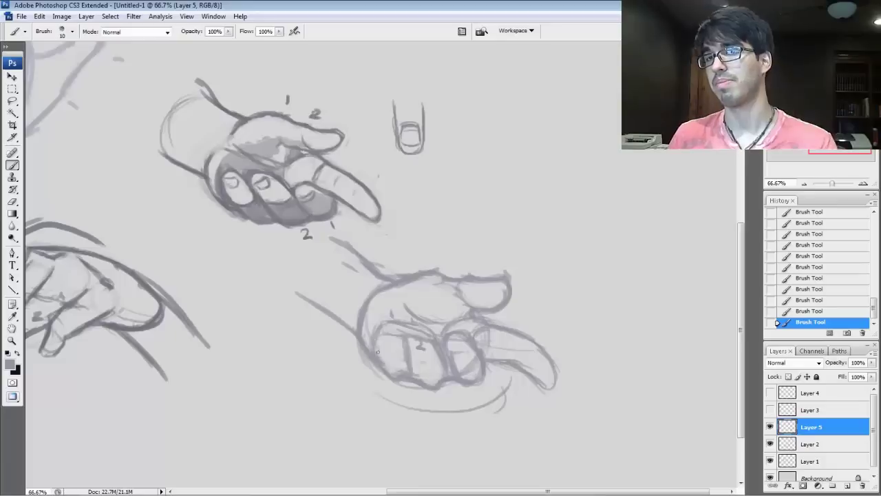
pyautogui.moveTo(378, 356)
pyautogui.mouseDown()
pyautogui.moveTo(393, 324)
pyautogui.moveTo(435, 338)
pyautogui.moveTo(412, 368)
pyautogui.moveTo(405, 330)
pyautogui.moveTo(410, 334)
pyautogui.moveTo(393, 334)
pyautogui.moveTo(410, 333)
pyautogui.moveTo(393, 331)
pyautogui.mouseUp()
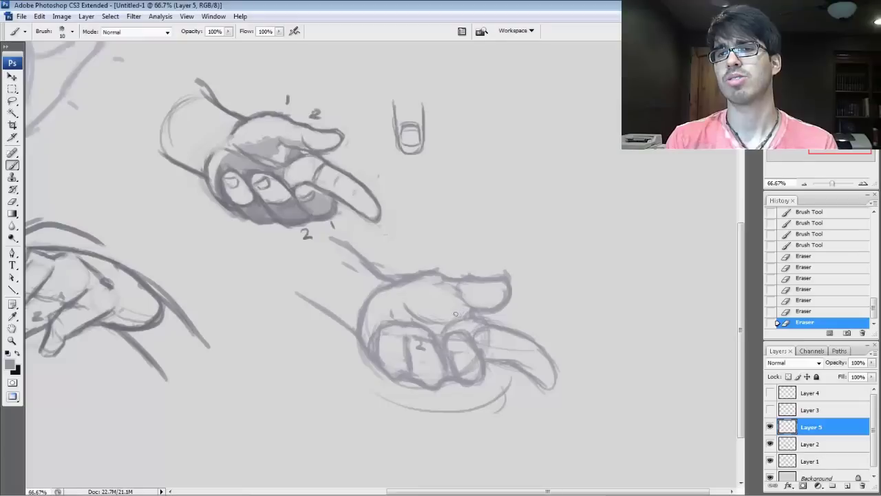
# - Darken the divisions between the curled fingers and strengthen the outline of the front curled finger
pyautogui.moveTo(405, 345)
pyautogui.mouseDown()
pyautogui.moveTo(414, 380)
pyautogui.moveTo(408, 334)
pyautogui.moveTo(414, 375)
pyautogui.mouseUp()
pyautogui.moveTo(412, 325); pyautogui.dragTo(433, 333)
pyautogui.moveTo(432, 334); pyautogui.dragTo(442, 352)
pyautogui.moveTo(441, 346); pyautogui.dragTo(451, 369)
pyautogui.press(']')
pyautogui.moveTo(447, 350)
pyautogui.mouseDown()
pyautogui.moveTo(455, 375)
pyautogui.moveTo(469, 336)
pyautogui.mouseUp()
pyautogui.moveTo(471, 337)
pyautogui.mouseDown()
pyautogui.moveTo(483, 359)
pyautogui.moveTo(470, 384)
pyautogui.mouseUp()
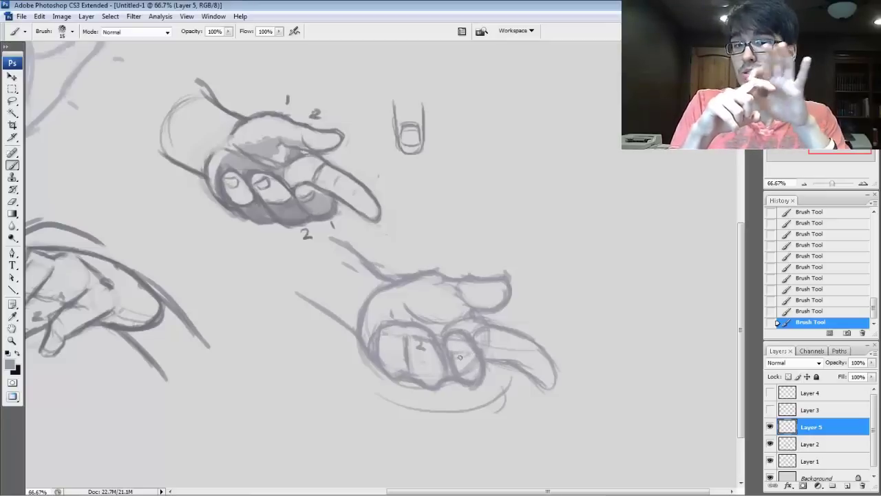
# - Define the rounded fingertip of the front curled finger and block in shading below it with a larger brush
pyautogui.press('[')
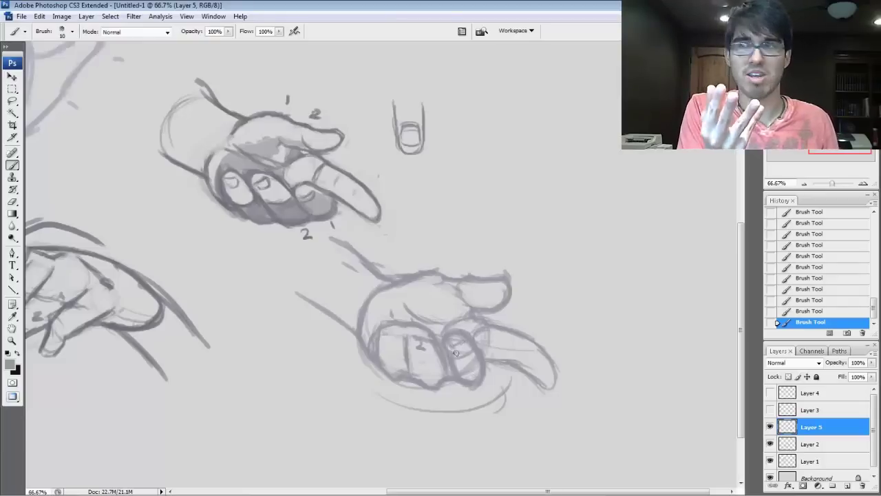
pyautogui.moveTo(454, 351)
pyautogui.mouseDown()
pyautogui.moveTo(469, 340)
pyautogui.moveTo(473, 377)
pyautogui.moveTo(477, 352)
pyautogui.mouseUp()
pyautogui.press(']')
pyautogui.press(']')
pyautogui.press(']')
pyautogui.press(']')
pyautogui.press(']')
pyautogui.press(']')
pyautogui.moveTo(383, 356)
pyautogui.mouseDown()
pyautogui.moveTo(421, 379)
pyautogui.moveTo(447, 372)
pyautogui.mouseUp()
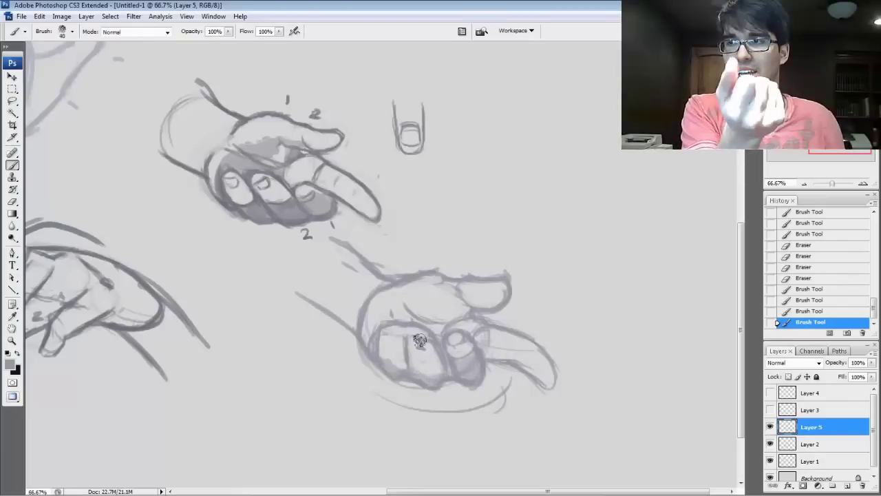
# - Shade the outer curled fingers in grey and deepen the shadow beneath the front curled fingertip
pyautogui.press('[')
pyautogui.moveTo(395, 365)
pyautogui.mouseDown()
pyautogui.moveTo(387, 361)
pyautogui.moveTo(424, 370)
pyautogui.moveTo(418, 338)
pyautogui.mouseUp()
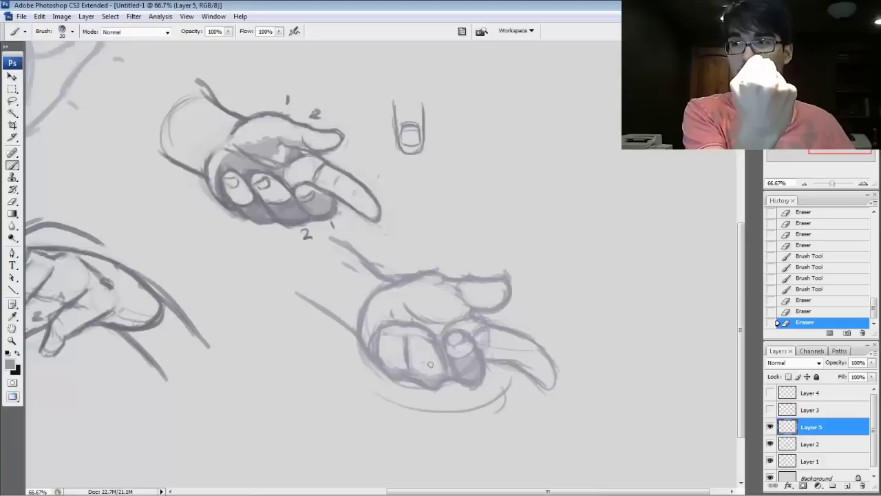
pyautogui.moveTo(390, 370)
pyautogui.mouseDown()
pyautogui.moveTo(399, 350)
pyautogui.moveTo(440, 373)
pyautogui.moveTo(402, 328)
pyautogui.moveTo(423, 349)
pyautogui.moveTo(472, 340)
pyautogui.moveTo(465, 371)
pyautogui.mouseUp()
pyautogui.press(']')
pyautogui.moveTo(464, 369)
pyautogui.mouseDown()
pyautogui.moveTo(457, 366)
pyautogui.moveTo(473, 367)
pyautogui.moveTo(480, 350)
pyautogui.mouseUp()
pyautogui.press('[')
pyautogui.press('[')
pyautogui.moveTo(477, 352)
pyautogui.mouseDown()
pyautogui.moveTo(460, 328)
pyautogui.moveTo(444, 334)
pyautogui.moveTo(463, 376)
pyautogui.mouseUp()
pyautogui.press('[')
# - Strengthen the contour of the extended index finger from its base around the tip and back along the underside
pyautogui.moveTo(452, 340); pyautogui.dragTo(451, 340)
pyautogui.moveTo(451, 338); pyautogui.dragTo(508, 325)
pyautogui.click(466, 337)
pyautogui.moveTo(497, 323); pyautogui.dragTo(542, 349)
pyautogui.moveTo(536, 340)
pyautogui.mouseDown()
pyautogui.moveTo(560, 370)
pyautogui.moveTo(552, 357)
pyautogui.moveTo(558, 377)
pyautogui.moveTo(544, 393)
pyautogui.mouseUp()
pyautogui.moveTo(549, 393); pyautogui.dragTo(525, 376)
pyautogui.moveTo(535, 382); pyautogui.dragTo(504, 367)
pyautogui.moveTo(517, 374); pyautogui.dragTo(487, 361)
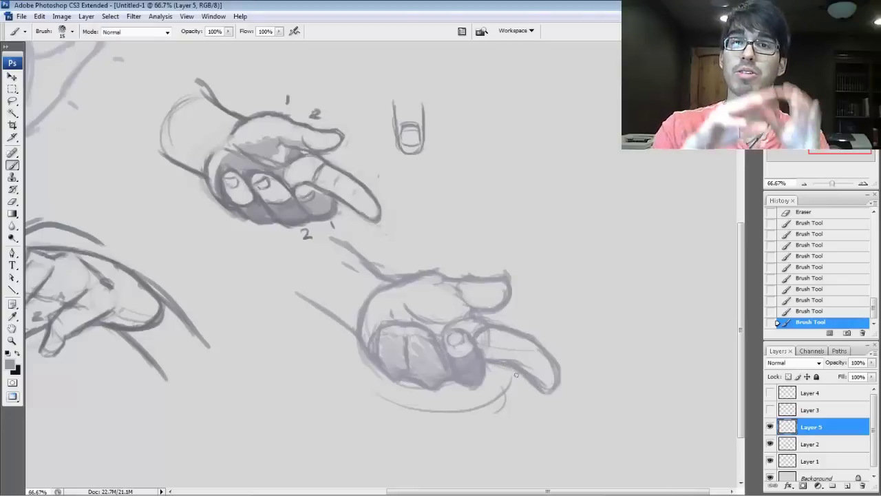
pyautogui.moveTo(539, 379); pyautogui.dragTo(548, 375)
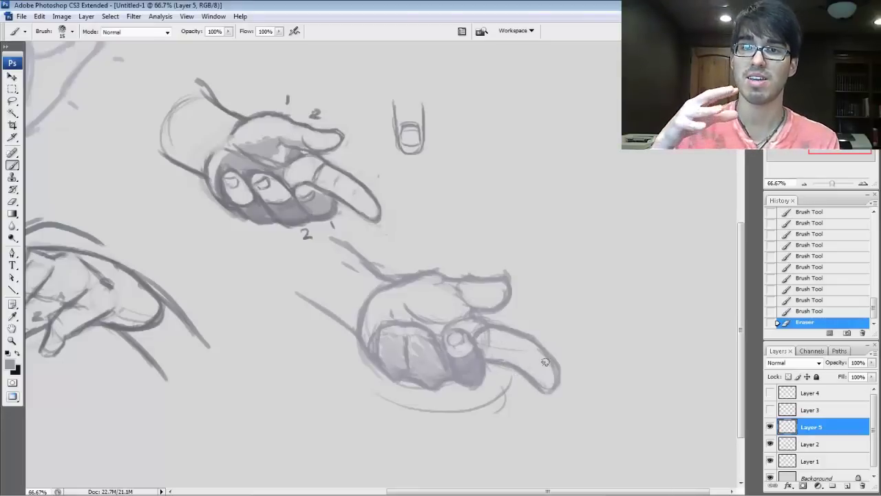
# - Darken the crease below the thumb pad and carry it over to the base of the index finger
pyautogui.moveTo(492, 344)
pyautogui.mouseDown()
pyautogui.moveTo(477, 318)
pyautogui.moveTo(489, 324)
pyautogui.moveTo(456, 330)
pyautogui.moveTo(450, 323)
pyautogui.moveTo(460, 321)
pyautogui.moveTo(444, 340)
pyautogui.moveTo(471, 325)
pyautogui.moveTo(435, 328)
pyautogui.moveTo(426, 319)
pyautogui.moveTo(446, 322)
pyautogui.moveTo(413, 314)
pyautogui.mouseUp()
pyautogui.moveTo(443, 328)
pyautogui.mouseDown()
pyautogui.moveTo(403, 304)
pyautogui.moveTo(420, 280)
pyautogui.moveTo(409, 315)
pyautogui.mouseUp()
pyautogui.moveTo(400, 296); pyautogui.dragTo(405, 306)
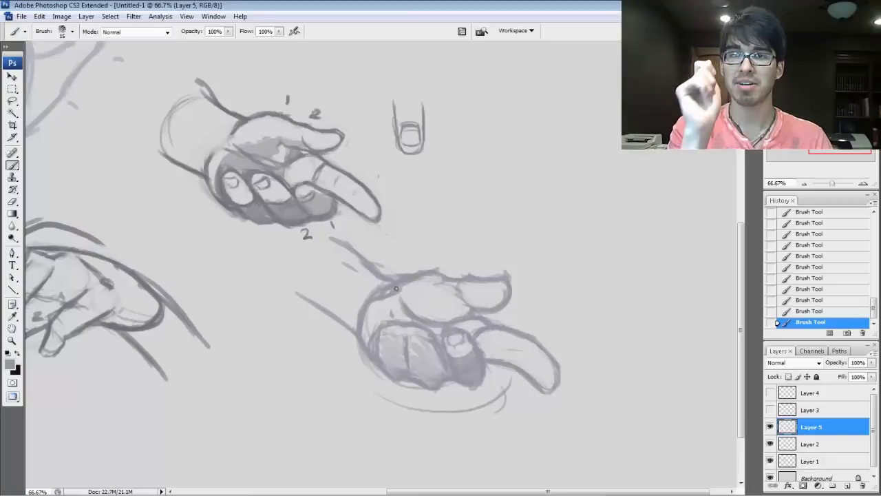
# - Lighten the heavy line where the wrist meets the heel of the palm with the Eraser
pyautogui.press('e')
pyautogui.moveTo(421, 283); pyautogui.dragTo(399, 293)
pyautogui.moveTo(399, 294)
pyautogui.mouseDown()
pyautogui.moveTo(369, 320)
pyautogui.moveTo(394, 288)
pyautogui.moveTo(374, 300)
pyautogui.mouseUp()
pyautogui.moveTo(386, 293); pyautogui.dragTo(397, 287)
pyautogui.moveTo(405, 285); pyautogui.dragTo(422, 280)
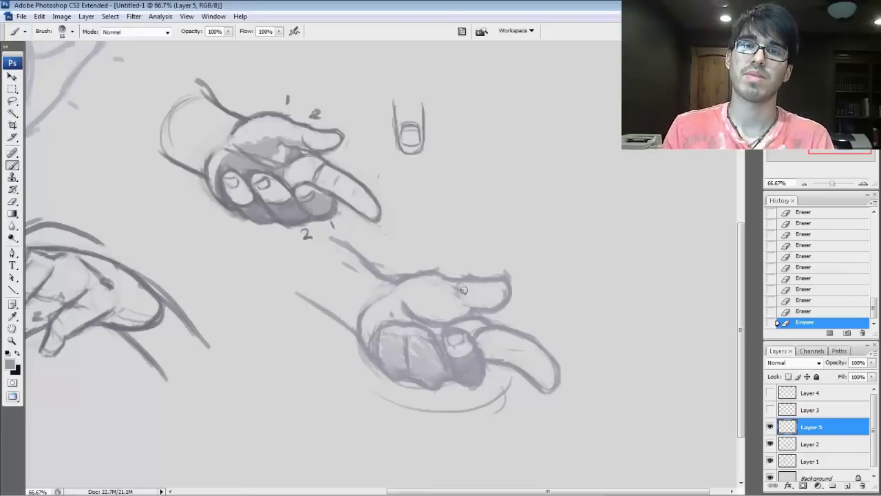
# - Redraw the thumb tip's contour and erase the stray lines inside the thumb
pyautogui.moveTo(473, 309); pyautogui.dragTo(464, 301)
pyautogui.moveTo(465, 302)
pyautogui.mouseDown()
pyautogui.moveTo(488, 309)
pyautogui.moveTo(510, 287)
pyautogui.mouseUp()
pyautogui.moveTo(511, 286)
pyautogui.mouseDown()
pyautogui.moveTo(503, 273)
pyautogui.moveTo(455, 297)
pyautogui.moveTo(473, 288)
pyautogui.mouseUp()
pyautogui.moveTo(469, 278); pyautogui.dragTo(482, 289)
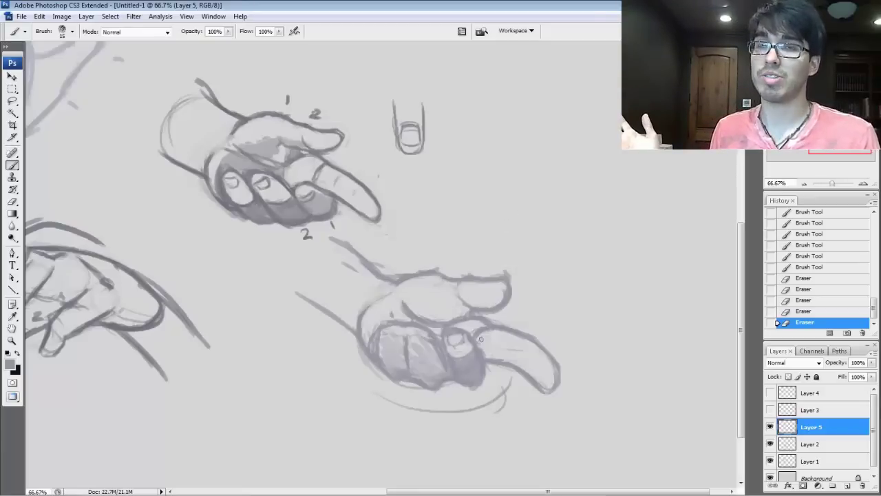
# - Draw a small fingernail on the front curled fingertip and clean up the fingertip's contour around it
pyautogui.moveTo(473, 347); pyautogui.dragTo(469, 353)
pyautogui.moveTo(471, 343)
pyautogui.mouseDown()
pyautogui.moveTo(464, 352)
pyautogui.moveTo(469, 340)
pyautogui.moveTo(448, 333)
pyautogui.moveTo(467, 341)
pyautogui.moveTo(454, 344)
pyautogui.mouseUp()
pyautogui.press('[')
pyautogui.press('[')
pyautogui.moveTo(454, 344); pyautogui.dragTo(460, 338)
pyautogui.moveTo(453, 337)
pyautogui.mouseDown()
pyautogui.moveTo(449, 348)
pyautogui.moveTo(461, 343)
pyautogui.mouseUp()
pyautogui.moveTo(463, 341)
pyautogui.mouseDown()
pyautogui.moveTo(444, 317)
pyautogui.moveTo(451, 338)
pyautogui.mouseUp()
pyautogui.moveTo(450, 336)
pyautogui.mouseDown()
pyautogui.moveTo(457, 330)
pyautogui.moveTo(449, 342)
pyautogui.mouseUp()
pyautogui.moveTo(446, 336)
pyautogui.mouseDown()
pyautogui.moveTo(444, 345)
pyautogui.moveTo(472, 351)
pyautogui.moveTo(447, 342)
pyautogui.mouseUp()
pyautogui.moveTo(446, 339)
pyautogui.mouseDown()
pyautogui.moveTo(446, 332)
pyautogui.moveTo(470, 343)
pyautogui.moveTo(458, 359)
pyautogui.moveTo(474, 343)
pyautogui.mouseUp()
pyautogui.moveTo(467, 352); pyautogui.dragTo(476, 340)
pyautogui.moveTo(478, 342); pyautogui.dragTo(472, 328)
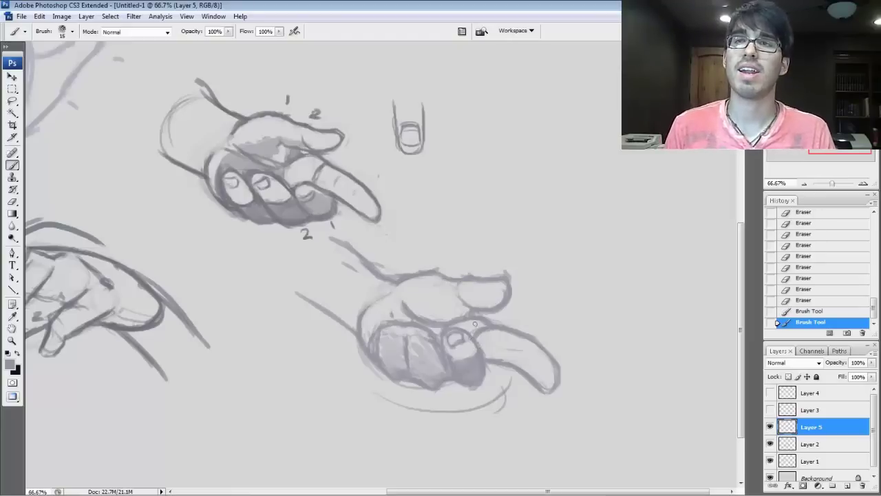
# - Touch up the top edge of the curled fingers and erase the number 1 above them
pyautogui.moveTo(445, 367)
pyautogui.mouseDown()
pyautogui.moveTo(450, 373)
pyautogui.moveTo(446, 365)
pyautogui.mouseUp()
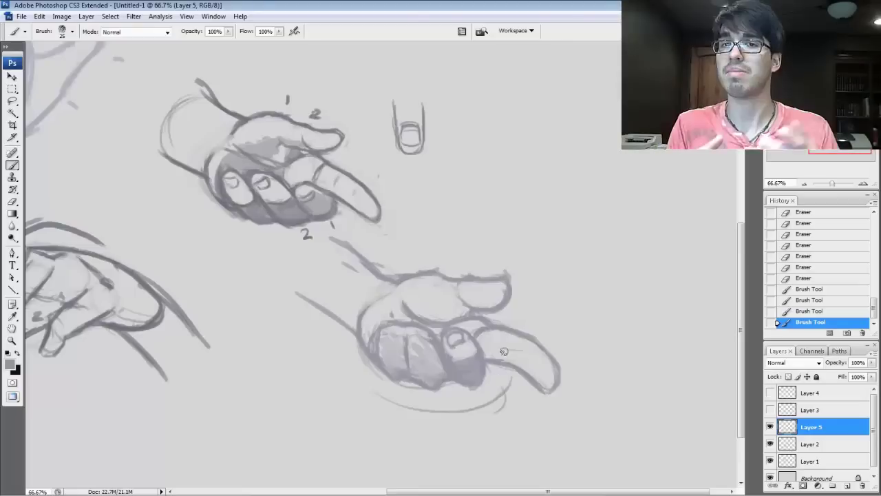
pyautogui.press('[')
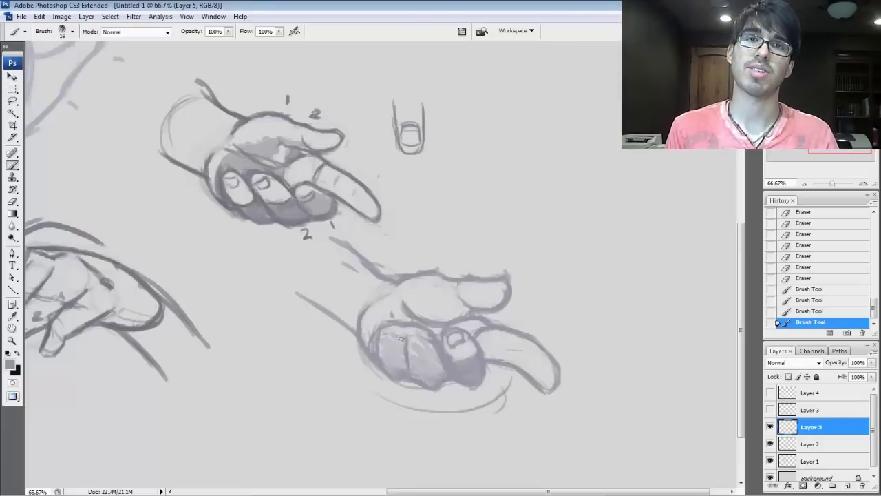
pyautogui.moveTo(401, 322); pyautogui.dragTo(383, 323)
pyautogui.moveTo(385, 322); pyautogui.dragTo(380, 333)
pyautogui.moveTo(380, 329)
pyautogui.mouseDown()
pyautogui.moveTo(380, 341)
pyautogui.moveTo(372, 327)
pyautogui.moveTo(391, 304)
pyautogui.mouseUp()
pyautogui.press('e')
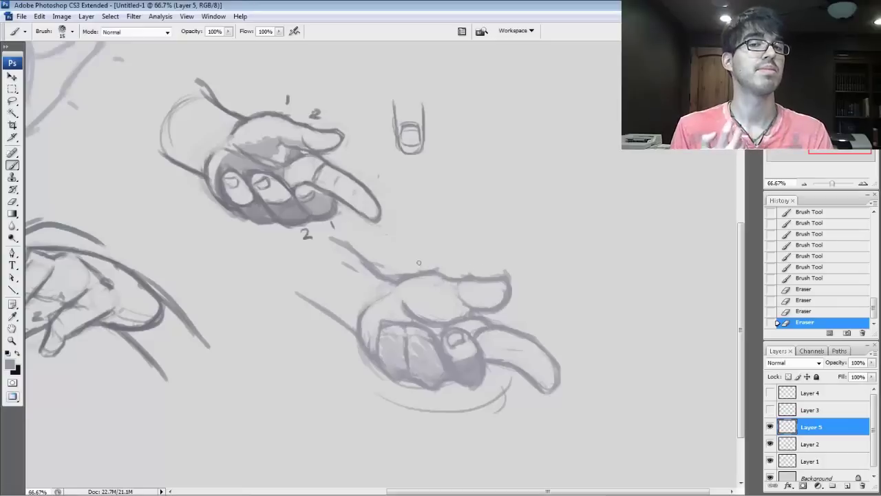
# - Sharpen the second palm's upper edge and sketch light rounded guide curves around the first hand's thumb and index finger
pyautogui.moveTo(387, 286)
pyautogui.mouseDown()
pyautogui.moveTo(447, 288)
pyautogui.moveTo(432, 269)
pyautogui.moveTo(482, 278)
pyautogui.mouseUp()
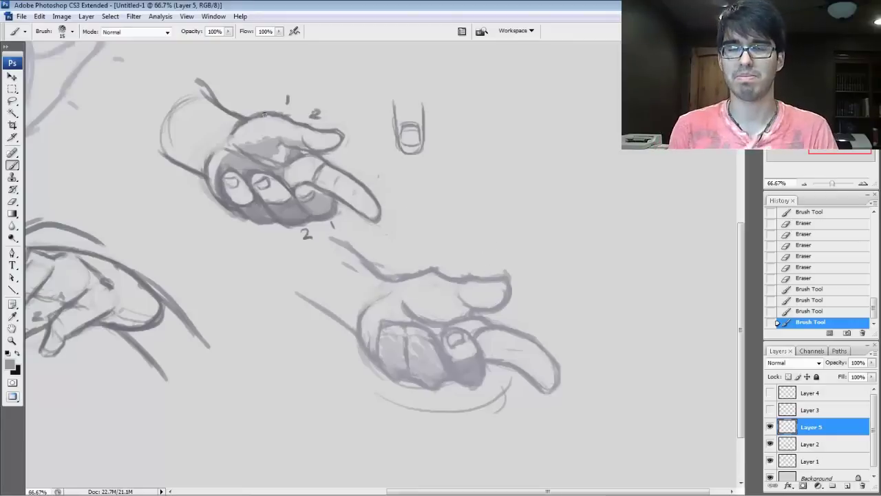
pyautogui.press('[')
pyautogui.moveTo(249, 101); pyautogui.dragTo(338, 103)
pyautogui.moveTo(371, 181)
pyautogui.mouseDown()
pyautogui.moveTo(378, 196)
pyautogui.moveTo(363, 221)
pyautogui.mouseUp()
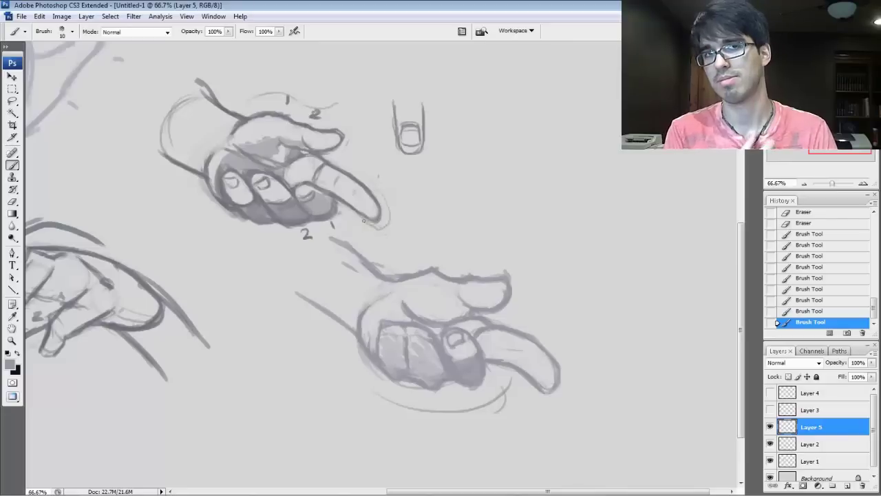
# - Sketch angular guide strokes above the second hand's palm and index finger and a zigzag beneath its curled fingers
pyautogui.press('[')
pyautogui.moveTo(439, 272); pyautogui.dragTo(506, 278)
pyautogui.moveTo(531, 334); pyautogui.dragTo(557, 363)
pyautogui.moveTo(523, 321); pyautogui.dragTo(561, 346)
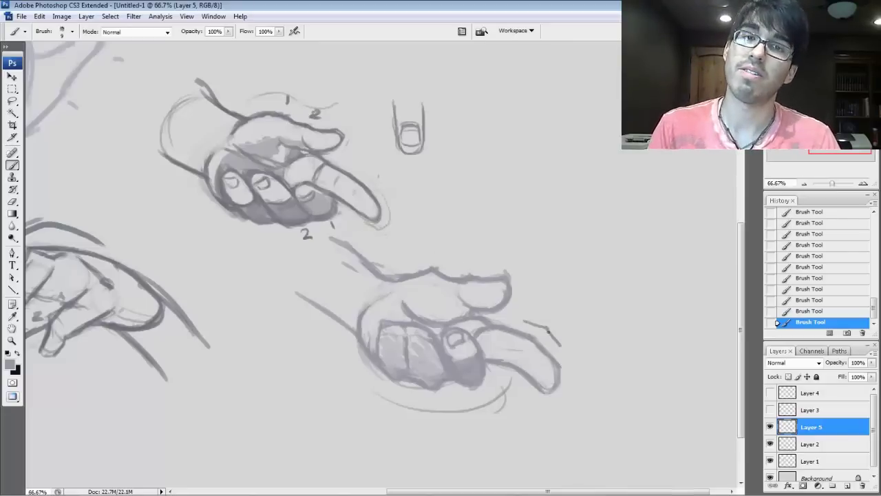
pyautogui.moveTo(420, 266); pyautogui.dragTo(462, 268)
pyautogui.moveTo(413, 394)
pyautogui.mouseDown()
pyautogui.moveTo(454, 399)
pyautogui.moveTo(484, 375)
pyautogui.mouseUp()
# - Clean up the edges of the index finger and the thumb tip on the second hand
pyautogui.press(']')
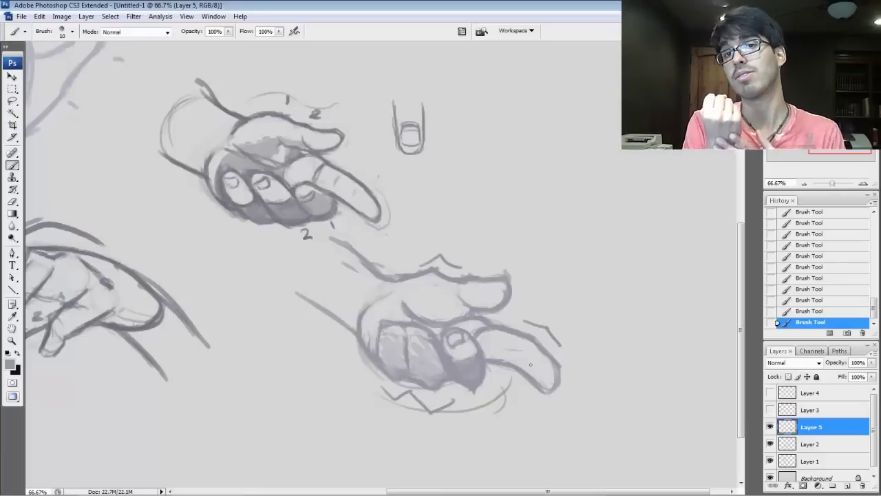
pyautogui.moveTo(490, 370); pyautogui.dragTo(498, 377)
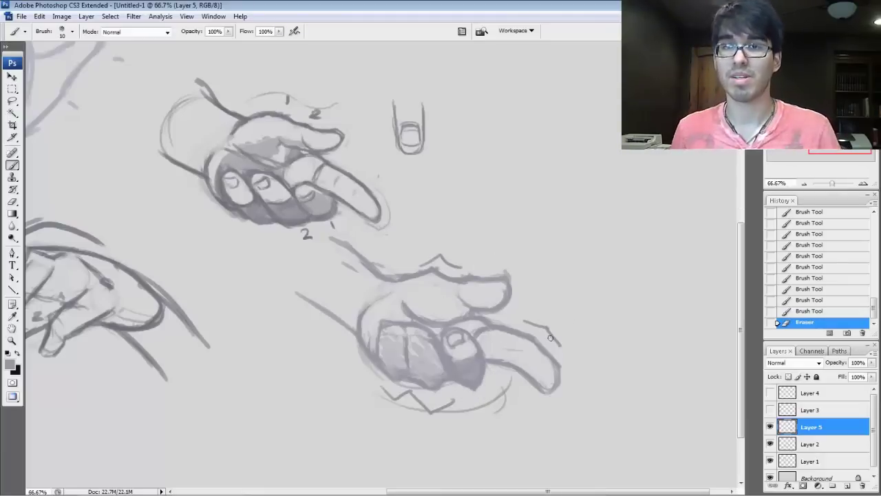
pyautogui.moveTo(553, 344); pyautogui.dragTo(561, 353)
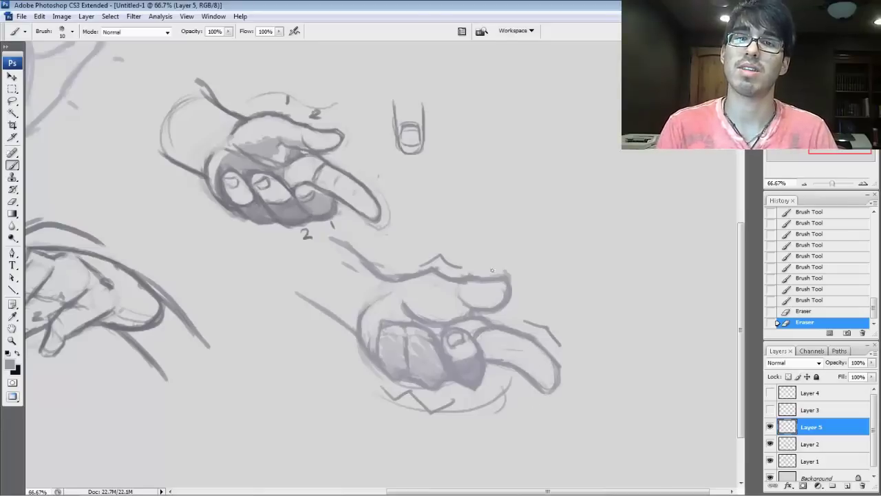
pyautogui.press(']')
pyautogui.moveTo(510, 303)
pyautogui.mouseDown()
pyautogui.moveTo(517, 289)
pyautogui.moveTo(505, 275)
pyautogui.moveTo(505, 295)
pyautogui.mouseUp()
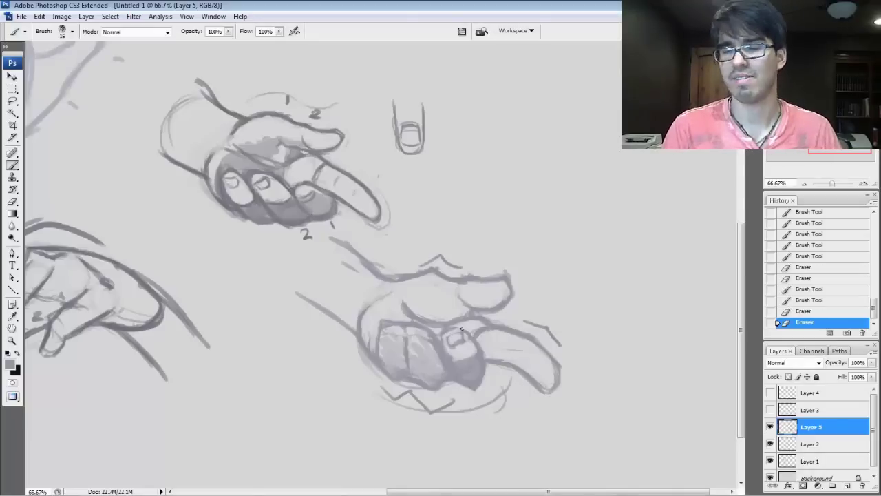
# - Reinforce the front curled finger's edge, its fingernail and the top contour of the curled fingers
pyautogui.moveTo(461, 332); pyautogui.dragTo(449, 383)
pyautogui.moveTo(445, 336)
pyautogui.mouseDown()
pyautogui.moveTo(442, 346)
pyautogui.moveTo(462, 327)
pyautogui.moveTo(455, 333)
pyautogui.mouseUp()
pyautogui.moveTo(456, 338); pyautogui.dragTo(463, 335)
pyautogui.moveTo(405, 322); pyautogui.dragTo(421, 327)
pyautogui.moveTo(419, 325)
pyautogui.mouseDown()
pyautogui.moveTo(451, 328)
pyautogui.moveTo(445, 341)
pyautogui.mouseUp()
# - Move the second hand up beside the first, scale it down, and place a duplicate of it below
pyautogui.moveTo(447, 341)
pyautogui.mouseDown()
pyautogui.moveTo(454, 334)
pyautogui.moveTo(357, 356)
pyautogui.moveTo(561, 221)
pyautogui.moveTo(577, 173)
pyautogui.moveTo(530, 172)
pyautogui.moveTo(245, 269)
pyautogui.mouseUp()
pyautogui.press('v')
pyautogui.moveTo(249, 301)
pyautogui.mouseDown()
pyautogui.moveTo(304, 323)
pyautogui.moveTo(344, 321)
pyautogui.moveTo(547, 209)
pyautogui.moveTo(560, 232)
pyautogui.mouseUp()
pyautogui.hotkey('ctrl', 't')
pyautogui.moveTo(659, 298); pyautogui.dragTo(563, 212)
pyautogui.moveTo(503, 170)
pyautogui.mouseDown()
pyautogui.moveTo(542, 207)
pyautogui.moveTo(527, 253)
pyautogui.moveTo(520, 250)
pyautogui.moveTo(369, 377)
pyautogui.moveTo(385, 363)
pyautogui.mouseUp()
pyautogui.press('Return')
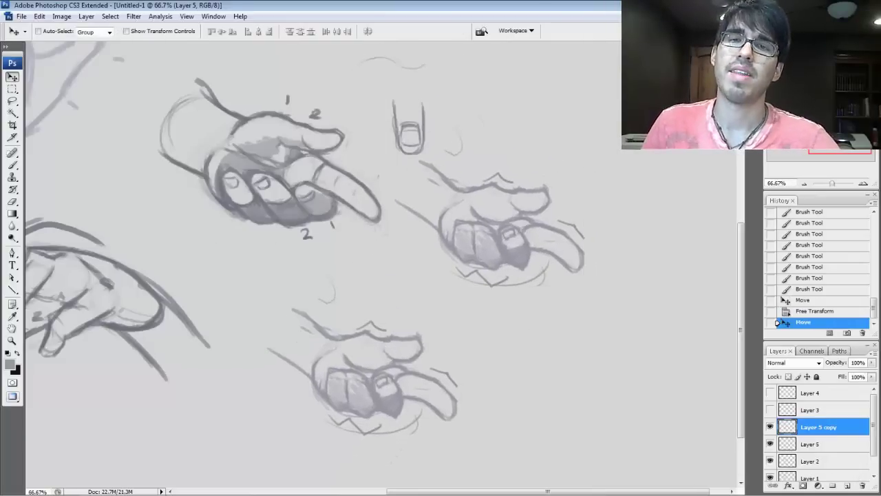
# - Erase the curled finger's nail and the tips of the index finger and thumb on the duplicated hand
pyautogui.press('b')
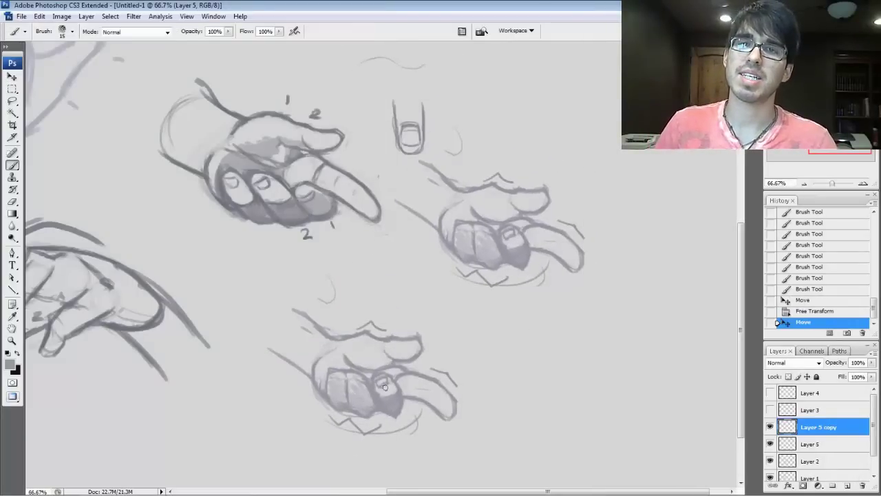
pyautogui.moveTo(387, 381); pyautogui.dragTo(386, 382)
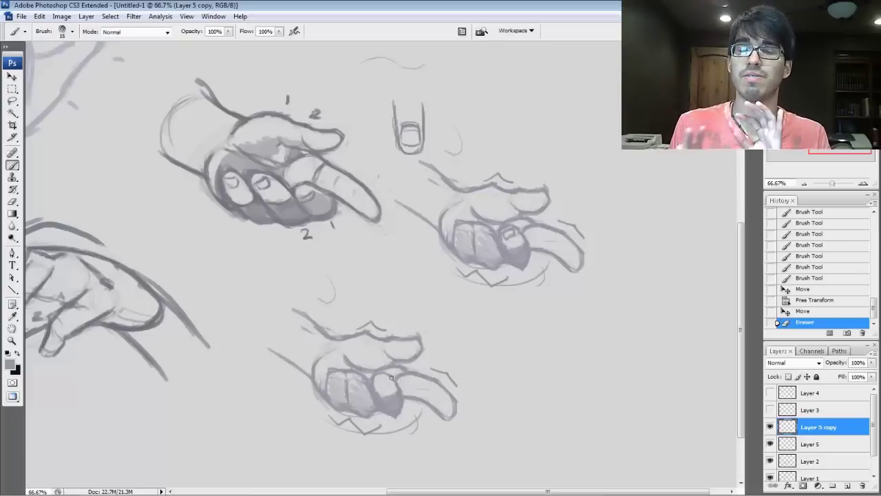
pyautogui.moveTo(393, 375)
pyautogui.mouseDown()
pyautogui.moveTo(382, 377)
pyautogui.moveTo(392, 383)
pyautogui.mouseUp()
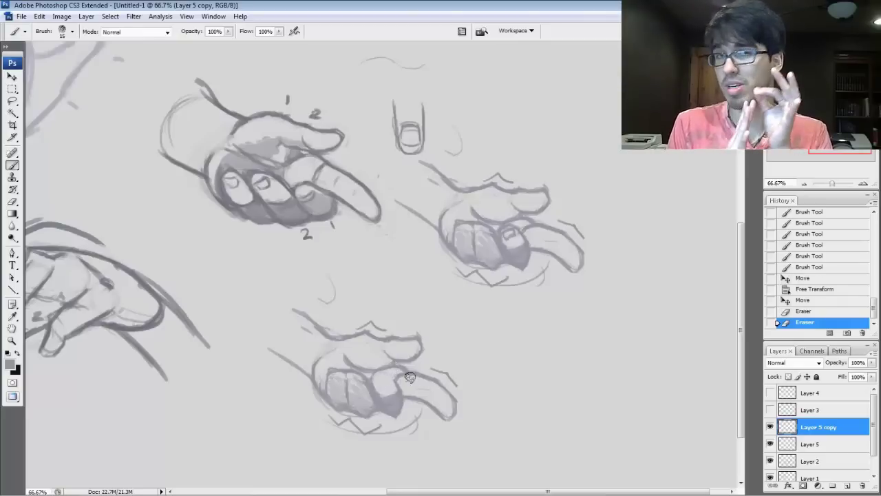
pyautogui.moveTo(449, 425); pyautogui.dragTo(454, 400)
pyautogui.moveTo(409, 346); pyautogui.dragTo(418, 343)
pyautogui.moveTo(415, 344)
pyautogui.mouseDown()
pyautogui.moveTo(401, 341)
pyautogui.moveTo(418, 351)
pyautogui.mouseUp()
pyautogui.moveTo(416, 352); pyautogui.dragTo(423, 346)
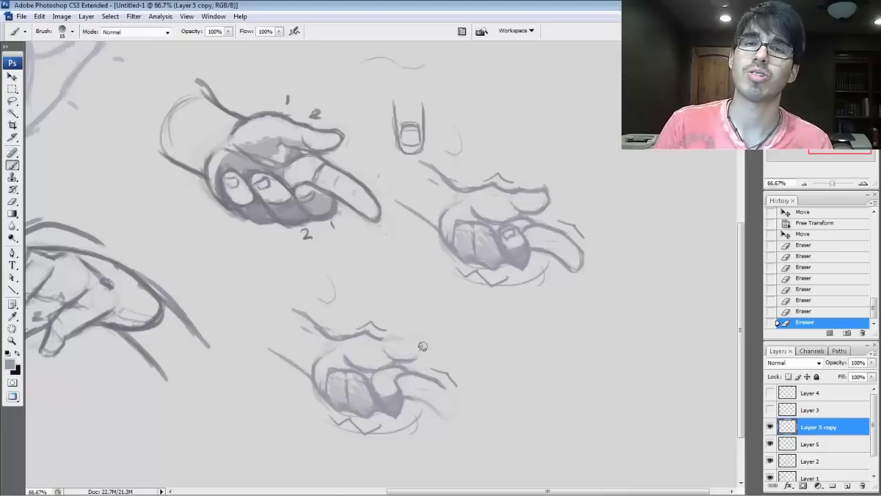
# - Redraw the front curled fingertip of the duplicated hand with a narrower outline
pyautogui.moveTo(403, 380); pyautogui.dragTo(397, 391)
pyautogui.moveTo(387, 371)
pyautogui.mouseDown()
pyautogui.moveTo(396, 386)
pyautogui.moveTo(390, 378)
pyautogui.mouseUp()
pyautogui.moveTo(389, 378); pyautogui.dragTo(376, 373)
pyautogui.moveTo(381, 371); pyautogui.dragTo(374, 379)
pyautogui.moveTo(374, 371)
pyautogui.mouseDown()
pyautogui.moveTo(377, 389)
pyautogui.moveTo(375, 377)
pyautogui.mouseUp()
# - Redraw the duplicated hand's index finger with a tapering tip and thin its upper contour
pyautogui.press('[')
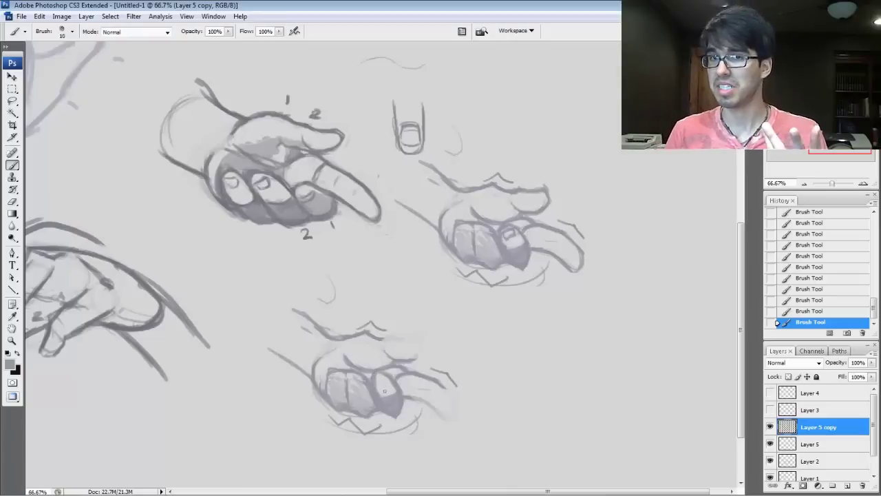
pyautogui.moveTo(417, 399)
pyautogui.mouseDown()
pyautogui.moveTo(450, 418)
pyautogui.moveTo(439, 383)
pyautogui.moveTo(447, 395)
pyautogui.mouseUp()
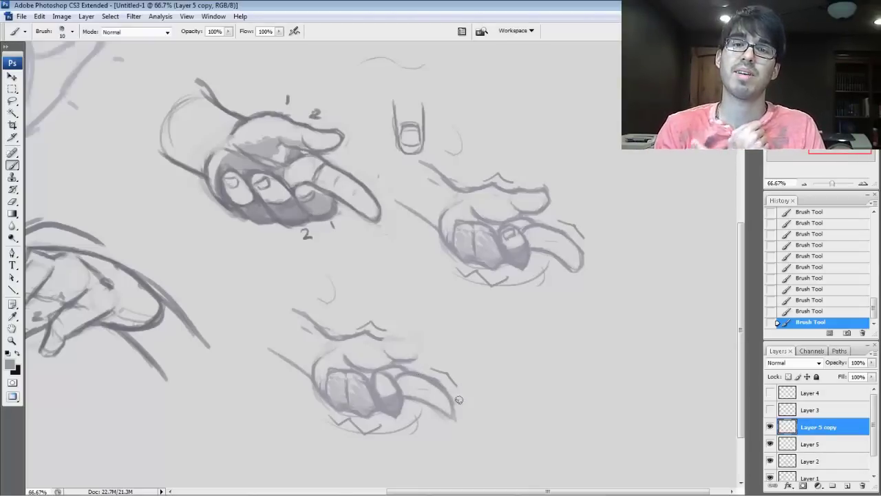
pyautogui.moveTo(446, 390); pyautogui.dragTo(433, 377)
pyautogui.moveTo(442, 384); pyautogui.dragTo(418, 371)
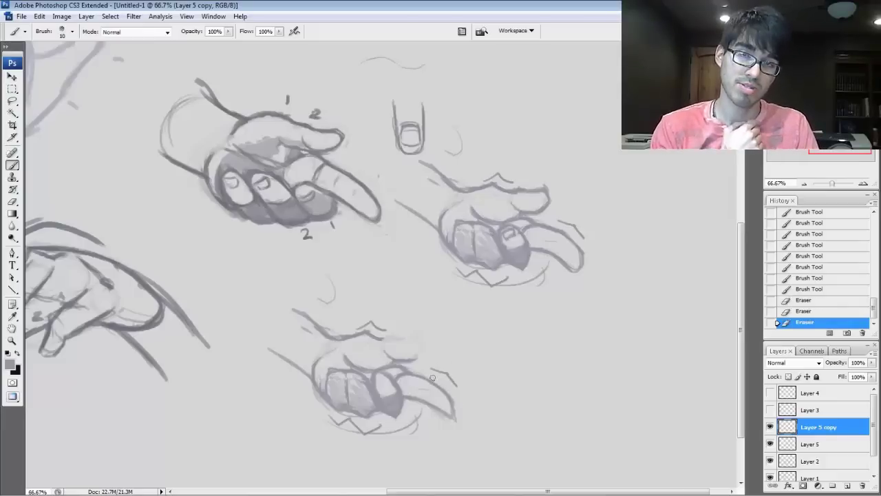
# - Redraw the duplicated hand's thumb with a straight upper edge and an angular tip
pyautogui.moveTo(380, 338); pyautogui.dragTo(395, 338)
pyautogui.moveTo(384, 339); pyautogui.dragTo(398, 338)
pyautogui.moveTo(387, 339); pyautogui.dragTo(401, 338)
pyautogui.moveTo(390, 339)
pyautogui.mouseDown()
pyautogui.moveTo(417, 337)
pyautogui.moveTo(408, 339)
pyautogui.mouseUp()
pyautogui.moveTo(398, 339); pyautogui.dragTo(419, 338)
pyautogui.moveTo(422, 345); pyautogui.dragTo(411, 360)
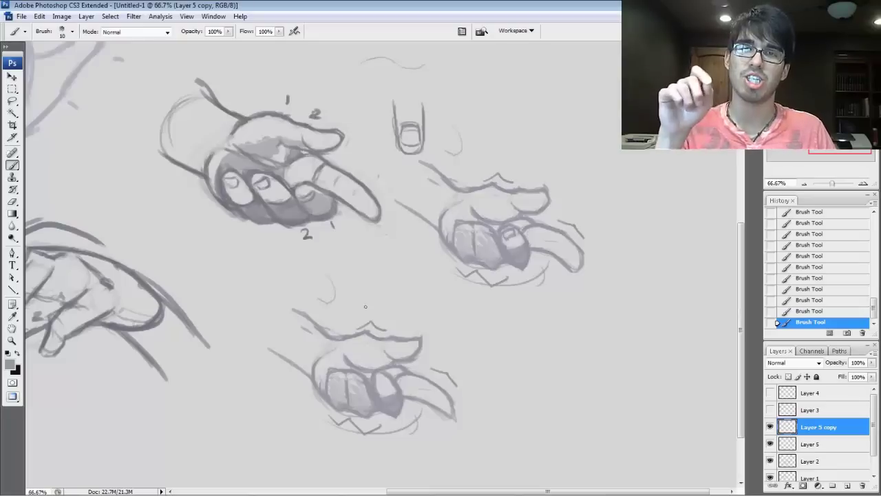
# - Darken the duplicated hand's pointed index fingertip and trim stray marks around the index and thumb tips
pyautogui.moveTo(443, 396); pyautogui.dragTo(451, 411)
pyautogui.moveTo(447, 403)
pyautogui.mouseDown()
pyautogui.moveTo(448, 421)
pyautogui.moveTo(454, 419)
pyautogui.mouseUp()
pyautogui.moveTo(453, 406); pyautogui.dragTo(449, 417)
pyautogui.moveTo(433, 409); pyautogui.dragTo(451, 418)
pyautogui.moveTo(437, 411); pyautogui.dragTo(456, 420)
pyautogui.moveTo(425, 341); pyautogui.dragTo(424, 336)
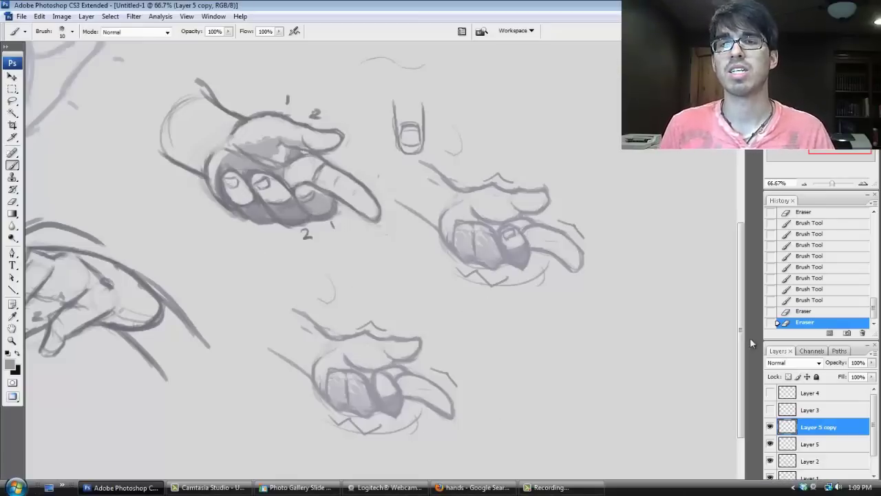
# - Sample the red from Layer 4's finger sketches, hide Layers 3 and 4, and add a new empty layer on top
pyautogui.moveTo(303, 275)
pyautogui.mouseDown()
pyautogui.moveTo(303, 267)
pyautogui.moveTo(435, 232)
pyautogui.moveTo(525, 229)
pyautogui.moveTo(551, 338)
pyautogui.moveTo(446, 384)
pyautogui.moveTo(378, 342)
pyautogui.moveTo(370, 361)
pyautogui.moveTo(389, 393)
pyautogui.mouseUp()
pyautogui.moveTo(320, 318)
pyautogui.mouseDown()
pyautogui.moveTo(285, 282)
pyautogui.moveTo(310, 282)
pyautogui.moveTo(280, 242)
pyautogui.moveTo(235, 225)
pyautogui.mouseUp()
pyautogui.moveTo(830, 138); pyautogui.dragTo(830, 138)
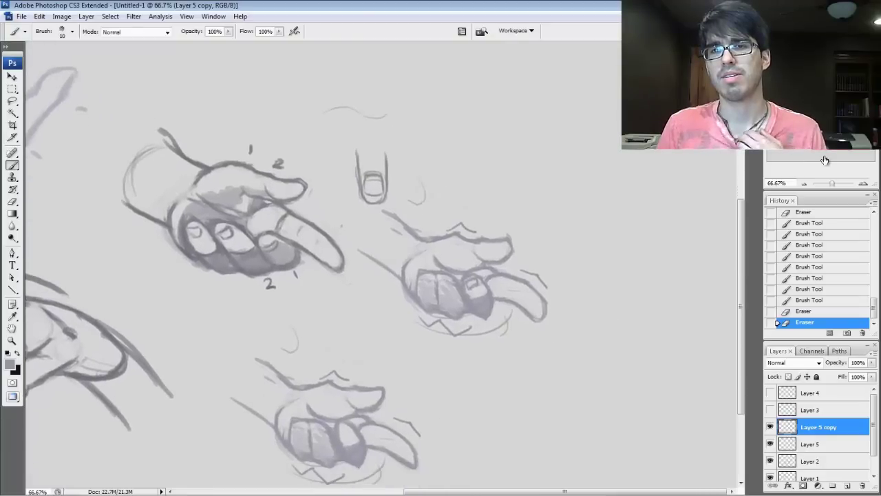
pyautogui.click(770, 409)
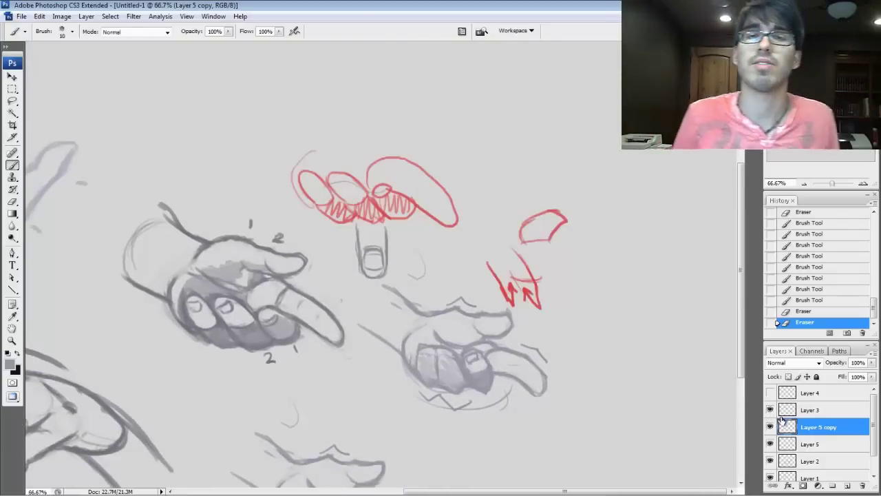
pyautogui.click(770, 410)
pyautogui.click(770, 393)
pyautogui.click(812, 393)
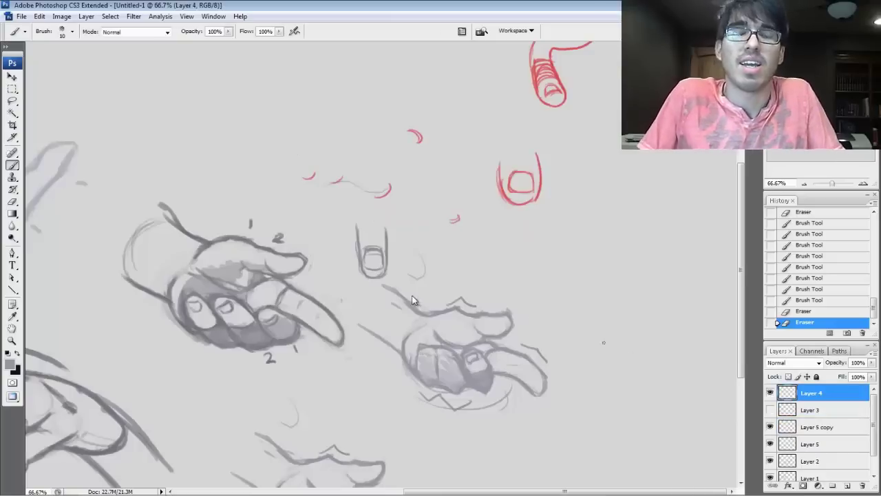
pyautogui.keyDown('alt'); pyautogui.click(555, 69); pyautogui.keyUp('alt')
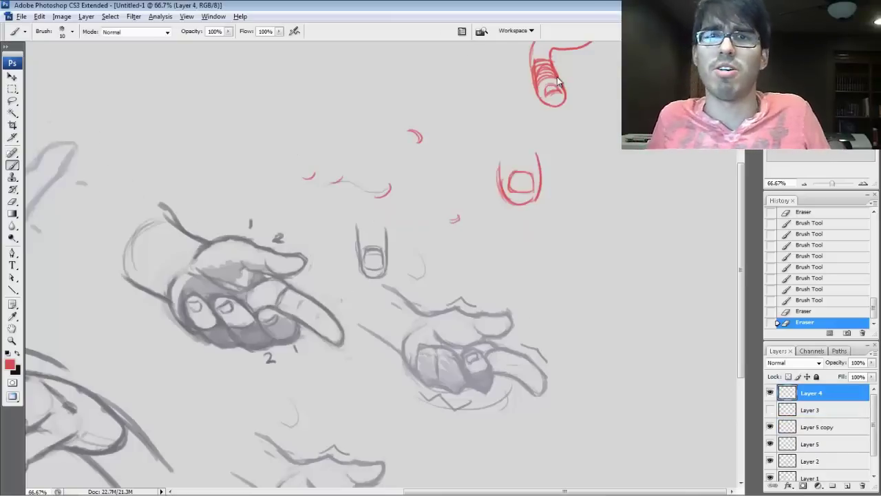
pyautogui.click(770, 393)
pyautogui.hotkey('ctrl', 'shift', 'n')
pyautogui.press('Return')
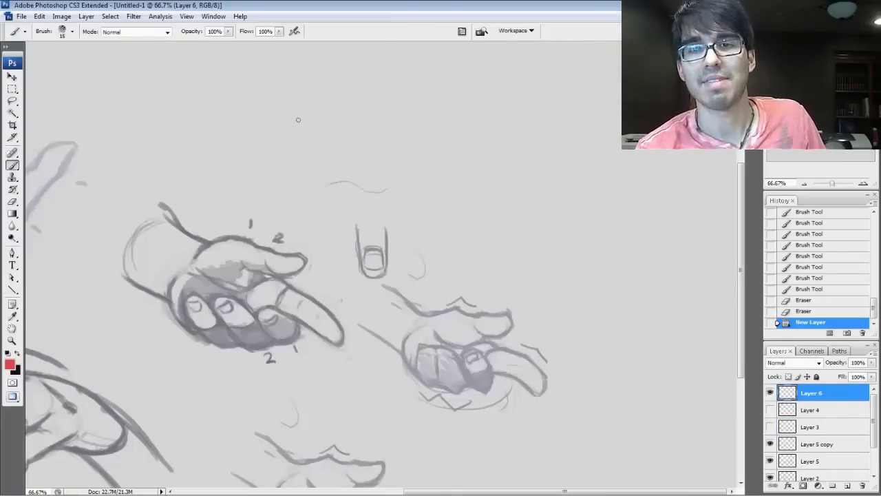
# - Sketch a red arch above the shaded hand with four knuckle circles along it and a larger outer arc for the back of the hand
pyautogui.moveTo(504, 83); pyautogui.dragTo(534, 59)
pyautogui.moveTo(280, 66)
pyautogui.mouseDown()
pyautogui.moveTo(299, 128)
pyautogui.moveTo(374, 142)
pyautogui.moveTo(388, 168)
pyautogui.mouseUp()
pyautogui.moveTo(375, 135)
pyautogui.mouseDown()
pyautogui.moveTo(329, 110)
pyautogui.moveTo(300, 110)
pyautogui.mouseUp()
pyautogui.moveTo(377, 163); pyautogui.dragTo(389, 177)
pyautogui.moveTo(278, 137); pyautogui.dragTo(377, 132)
pyautogui.moveTo(284, 135)
pyautogui.mouseDown()
pyautogui.moveTo(311, 122)
pyautogui.moveTo(363, 140)
pyautogui.moveTo(372, 179)
pyautogui.mouseUp()
pyautogui.moveTo(349, 138); pyautogui.dragTo(290, 155)
pyautogui.moveTo(302, 106)
pyautogui.mouseDown()
pyautogui.moveTo(355, 85)
pyautogui.moveTo(420, 162)
pyautogui.moveTo(393, 184)
pyautogui.mouseUp()
pyautogui.moveTo(364, 81); pyautogui.dragTo(400, 170)
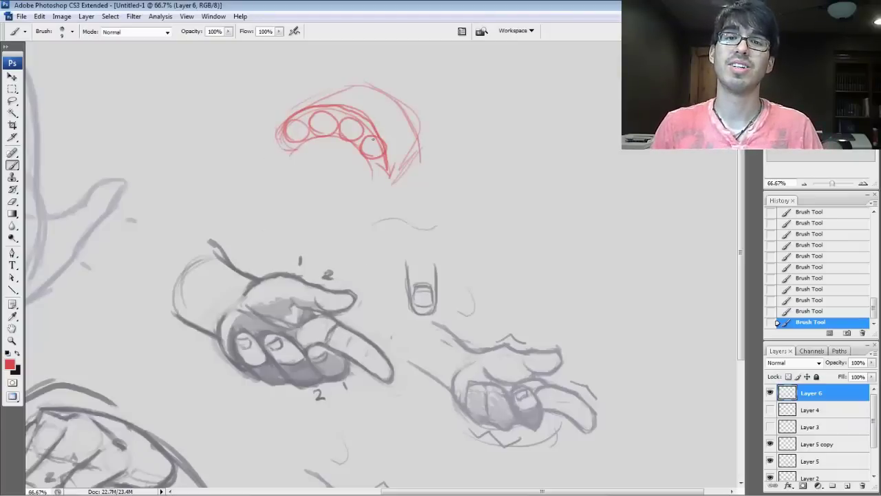
pyautogui.moveTo(388, 153)
pyautogui.mouseDown()
pyautogui.moveTo(383, 133)
pyautogui.moveTo(360, 113)
pyautogui.moveTo(307, 113)
pyautogui.moveTo(352, 91)
pyautogui.mouseUp()
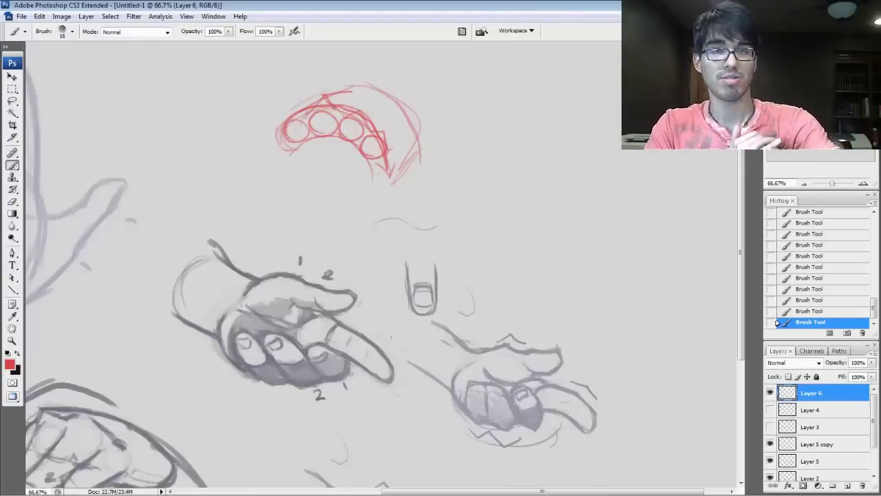
# - Set the brush size to 15 and sketch a slanted red oval with a peaked upper corner below the arch
pyautogui.press(']')
pyautogui.moveTo(513, 226); pyautogui.dragTo(527, 237)
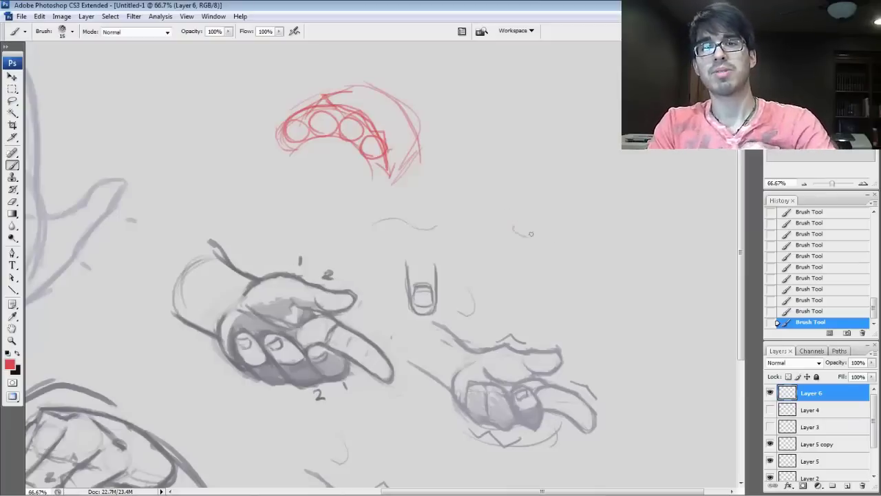
pyautogui.moveTo(274, 220)
pyautogui.mouseDown()
pyautogui.moveTo(310, 197)
pyautogui.moveTo(330, 220)
pyautogui.moveTo(287, 194)
pyautogui.moveTo(264, 219)
pyautogui.moveTo(244, 195)
pyautogui.mouseUp()
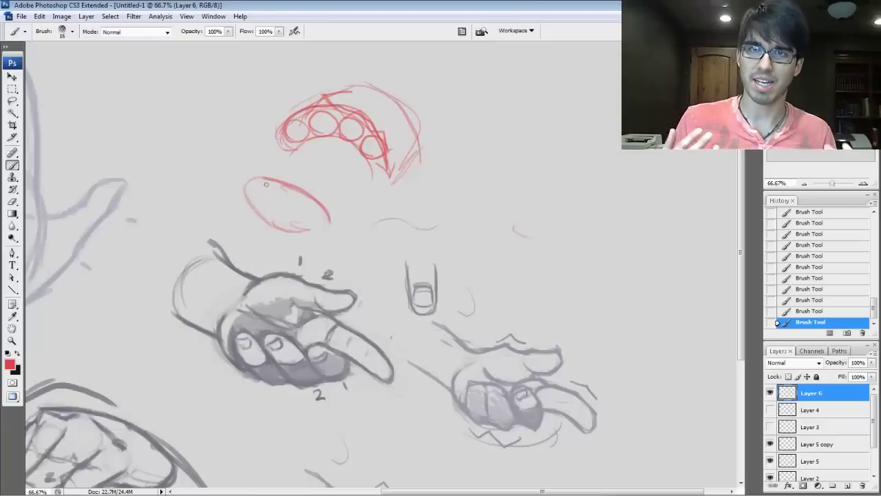
pyautogui.moveTo(241, 181); pyautogui.dragTo(256, 181)
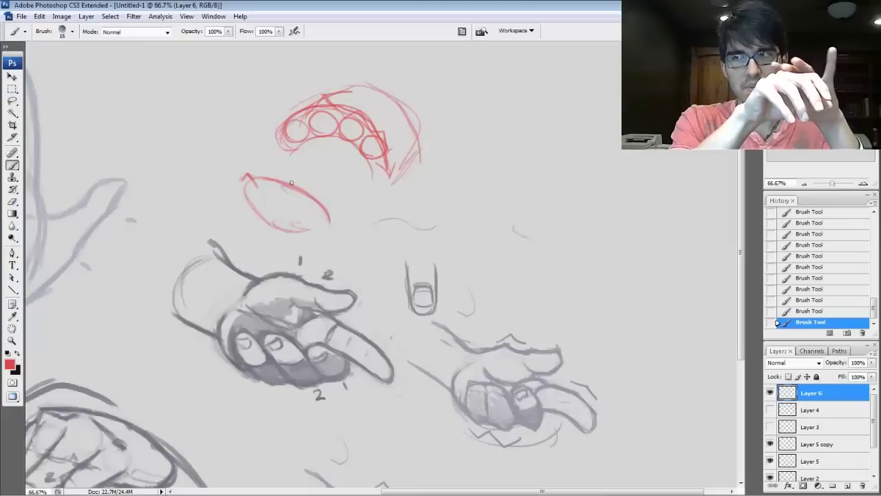
# - Reduce the brush size to 10 and strengthen the upper and outer contours of the arched hand sketch
pyautogui.press('[')
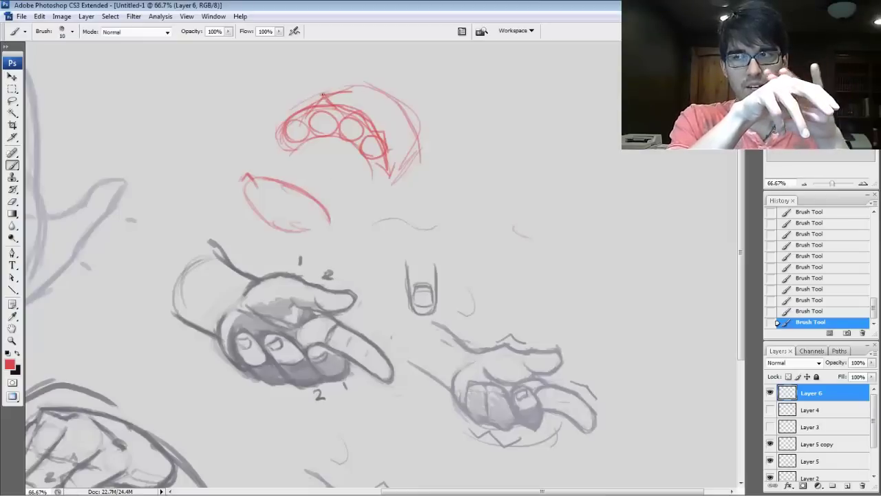
pyautogui.moveTo(296, 110)
pyautogui.mouseDown()
pyautogui.moveTo(353, 83)
pyautogui.moveTo(331, 89)
pyautogui.moveTo(386, 87)
pyautogui.moveTo(402, 100)
pyautogui.moveTo(373, 86)
pyautogui.moveTo(399, 117)
pyautogui.moveTo(403, 156)
pyautogui.moveTo(423, 124)
pyautogui.mouseUp()
pyautogui.moveTo(413, 149); pyautogui.dragTo(390, 176)
pyautogui.moveTo(420, 132); pyautogui.dragTo(392, 169)
pyautogui.moveTo(333, 96)
pyautogui.mouseDown()
pyautogui.moveTo(356, 89)
pyautogui.moveTo(286, 118)
pyautogui.mouseUp()
pyautogui.moveTo(301, 90)
pyautogui.mouseDown()
pyautogui.moveTo(288, 111)
pyautogui.moveTo(319, 89)
pyautogui.mouseUp()
pyautogui.moveTo(296, 86); pyautogui.dragTo(363, 75)
pyautogui.moveTo(334, 80); pyautogui.dragTo(383, 87)
# - Draw the blocky thumb and the curled fingers hanging from the knuckle arch of the upper red sketch
pyautogui.moveTo(299, 87)
pyautogui.mouseDown()
pyautogui.moveTo(271, 93)
pyautogui.moveTo(268, 133)
pyautogui.mouseUp()
pyautogui.moveTo(268, 134)
pyautogui.mouseDown()
pyautogui.moveTo(300, 103)
pyautogui.moveTo(308, 114)
pyautogui.mouseUp()
pyautogui.moveTo(293, 114)
pyautogui.mouseDown()
pyautogui.moveTo(314, 119)
pyautogui.moveTo(300, 129)
pyautogui.moveTo(303, 167)
pyautogui.mouseUp()
pyautogui.moveTo(309, 136); pyautogui.dragTo(331, 168)
pyautogui.moveTo(343, 123)
pyautogui.mouseDown()
pyautogui.moveTo(337, 156)
pyautogui.moveTo(315, 169)
pyautogui.moveTo(365, 181)
pyautogui.mouseUp()
pyautogui.moveTo(376, 133)
pyautogui.mouseDown()
pyautogui.moveTo(362, 181)
pyautogui.moveTo(356, 177)
pyautogui.mouseUp()
pyautogui.moveTo(354, 191); pyautogui.dragTo(383, 167)
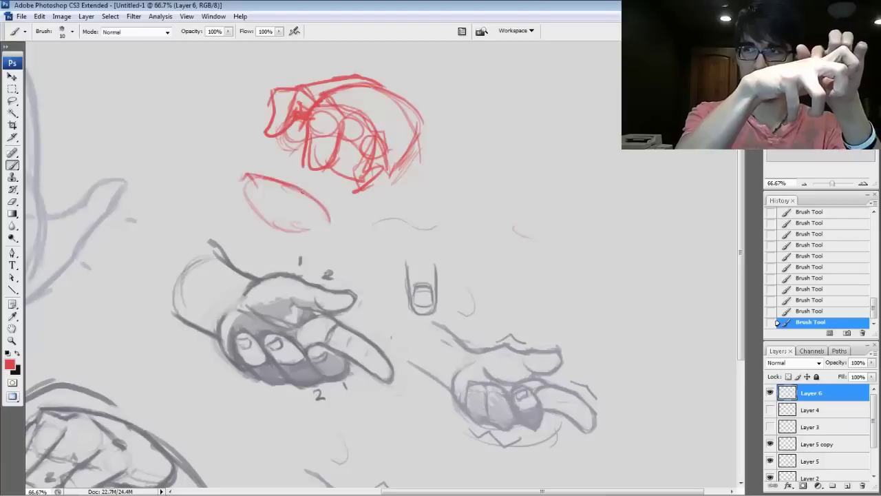
# - Add folded fingers to the narrow end of the slanted red oval, darken its outline and erase stray inner lines
pyautogui.moveTo(252, 180)
pyautogui.mouseDown()
pyautogui.moveTo(271, 226)
pyautogui.moveTo(266, 205)
pyautogui.moveTo(253, 221)
pyautogui.moveTo(267, 217)
pyautogui.moveTo(233, 218)
pyautogui.moveTo(259, 199)
pyautogui.moveTo(228, 206)
pyautogui.moveTo(228, 216)
pyautogui.moveTo(222, 210)
pyautogui.moveTo(250, 192)
pyautogui.moveTo(239, 193)
pyautogui.moveTo(259, 194)
pyautogui.moveTo(223, 206)
pyautogui.moveTo(239, 216)
pyautogui.moveTo(248, 195)
pyautogui.moveTo(261, 208)
pyautogui.moveTo(219, 214)
pyautogui.mouseUp()
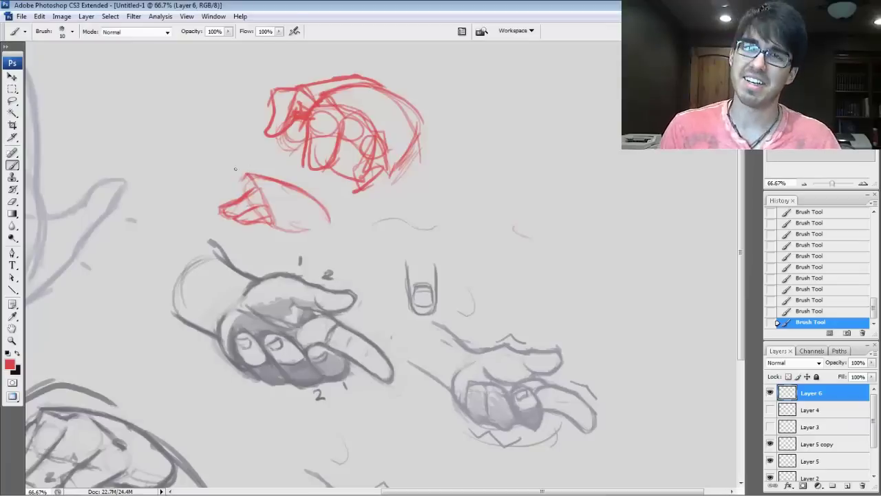
pyautogui.moveTo(245, 177)
pyautogui.mouseDown()
pyautogui.moveTo(204, 199)
pyautogui.moveTo(228, 208)
pyautogui.moveTo(227, 170)
pyautogui.moveTo(204, 199)
pyautogui.moveTo(207, 186)
pyautogui.moveTo(264, 173)
pyautogui.moveTo(310, 197)
pyautogui.mouseUp()
pyautogui.moveTo(266, 224)
pyautogui.mouseDown()
pyautogui.moveTo(309, 231)
pyautogui.moveTo(275, 229)
pyautogui.mouseUp()
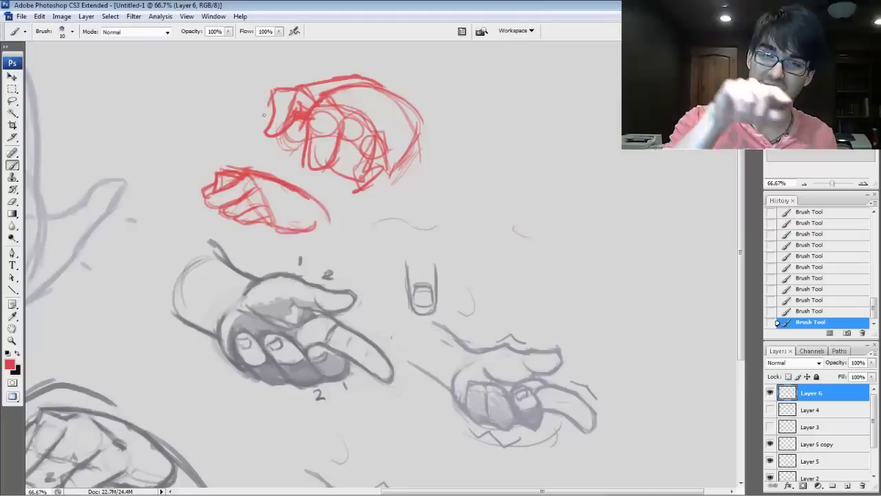
pyautogui.moveTo(220, 201); pyautogui.dragTo(202, 216)
pyautogui.moveTo(256, 219); pyautogui.dragTo(228, 220)
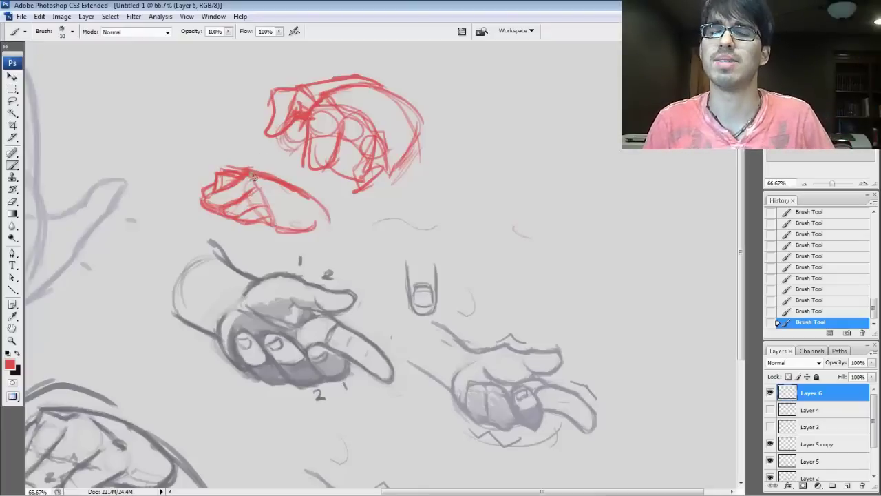
pyautogui.moveTo(272, 197); pyautogui.dragTo(285, 193)
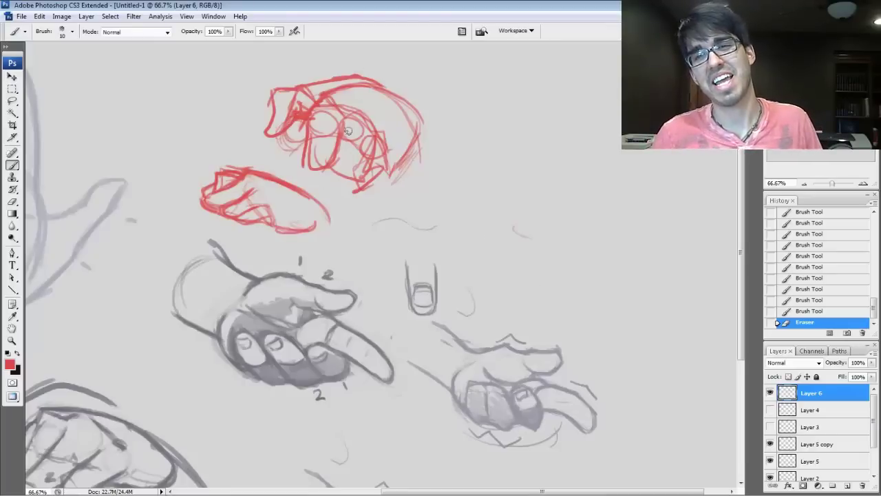
# - Erase the knuckle circles inside the upper red hand and redraw its curled fingers and outer edge with cleaner lines
pyautogui.moveTo(321, 145)
pyautogui.mouseDown()
pyautogui.moveTo(330, 124)
pyautogui.moveTo(338, 137)
pyautogui.moveTo(356, 153)
pyautogui.mouseUp()
pyautogui.moveTo(358, 156)
pyautogui.mouseDown()
pyautogui.moveTo(360, 179)
pyautogui.moveTo(372, 149)
pyautogui.moveTo(355, 170)
pyautogui.moveTo(371, 185)
pyautogui.moveTo(388, 166)
pyautogui.moveTo(355, 172)
pyautogui.mouseUp()
pyautogui.moveTo(344, 166); pyautogui.dragTo(357, 180)
pyautogui.moveTo(313, 157)
pyautogui.mouseDown()
pyautogui.moveTo(337, 172)
pyautogui.moveTo(324, 167)
pyautogui.mouseUp()
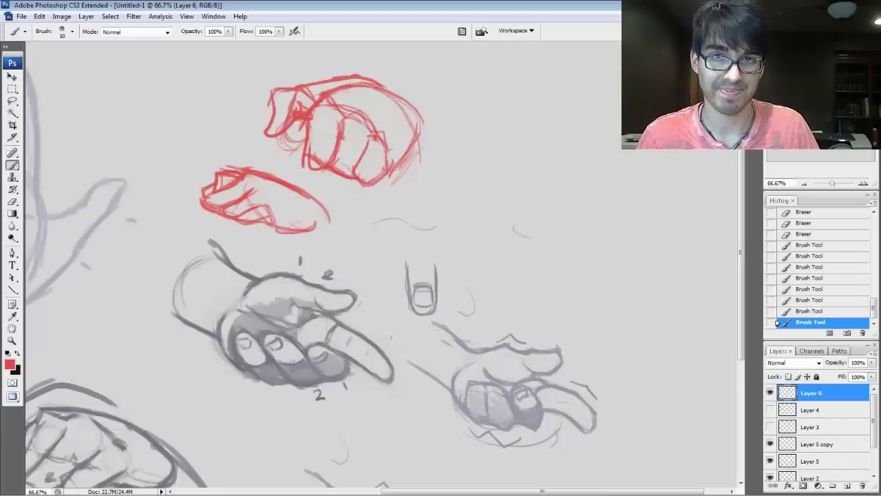
pyautogui.moveTo(380, 86); pyautogui.dragTo(416, 116)
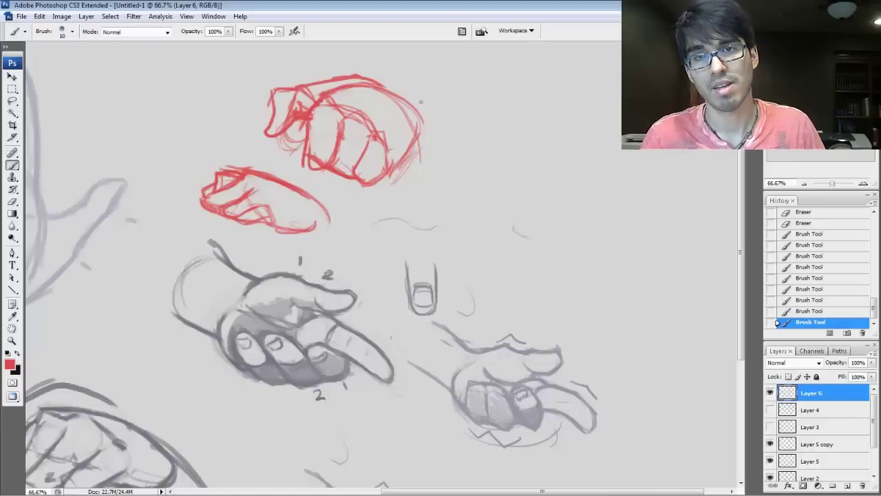
# - Outline the standalone fingertip's nail in red and wrap curved cross-contour lines around the shaded hand's fingers and thumb
pyautogui.moveTo(416, 287)
pyautogui.mouseDown()
pyautogui.moveTo(432, 286)
pyautogui.moveTo(432, 303)
pyautogui.moveTo(414, 304)
pyautogui.moveTo(428, 305)
pyautogui.mouseUp()
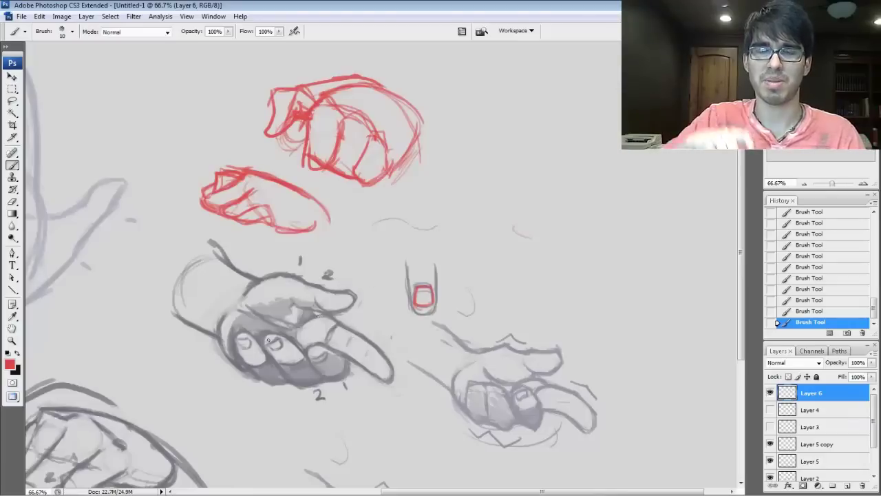
pyautogui.moveTo(237, 334); pyautogui.dragTo(300, 363)
pyautogui.moveTo(242, 351); pyautogui.dragTo(267, 363)
pyautogui.moveTo(373, 356)
pyautogui.mouseDown()
pyautogui.moveTo(381, 374)
pyautogui.moveTo(372, 364)
pyautogui.mouseUp()
pyautogui.moveTo(346, 339)
pyautogui.mouseDown()
pyautogui.moveTo(361, 354)
pyautogui.moveTo(348, 347)
pyautogui.mouseUp()
pyautogui.moveTo(345, 295); pyautogui.dragTo(333, 307)
pyautogui.moveTo(351, 294)
pyautogui.mouseDown()
pyautogui.moveTo(343, 307)
pyautogui.moveTo(314, 310)
pyautogui.mouseUp()
pyautogui.moveTo(309, 283)
pyautogui.mouseDown()
pyautogui.moveTo(301, 300)
pyautogui.moveTo(245, 311)
pyautogui.mouseUp()
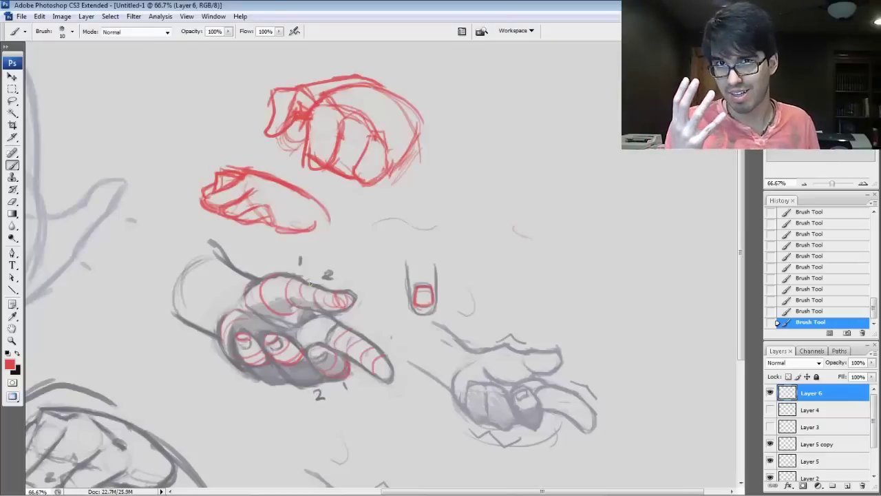
# - Circle the original second pointing hand and the shaded hand with large red ovals
pyautogui.moveTo(602, 326); pyautogui.dragTo(552, 220)
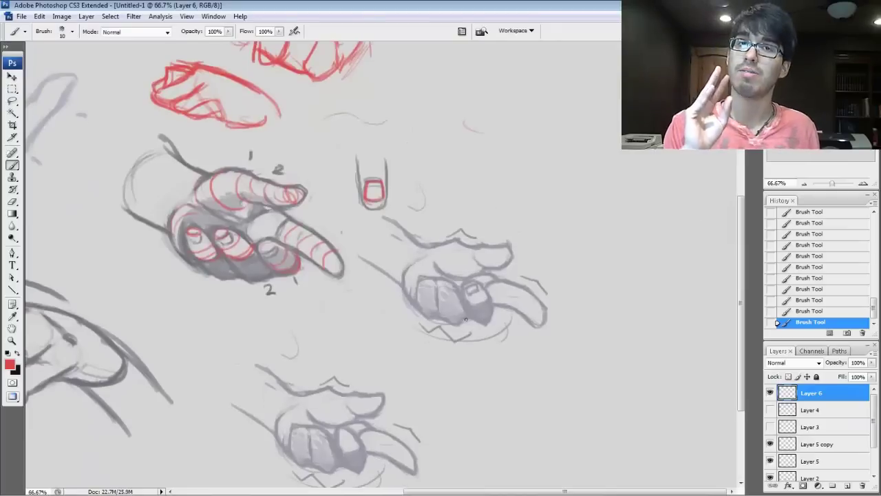
pyautogui.moveTo(444, 358); pyautogui.dragTo(465, 375)
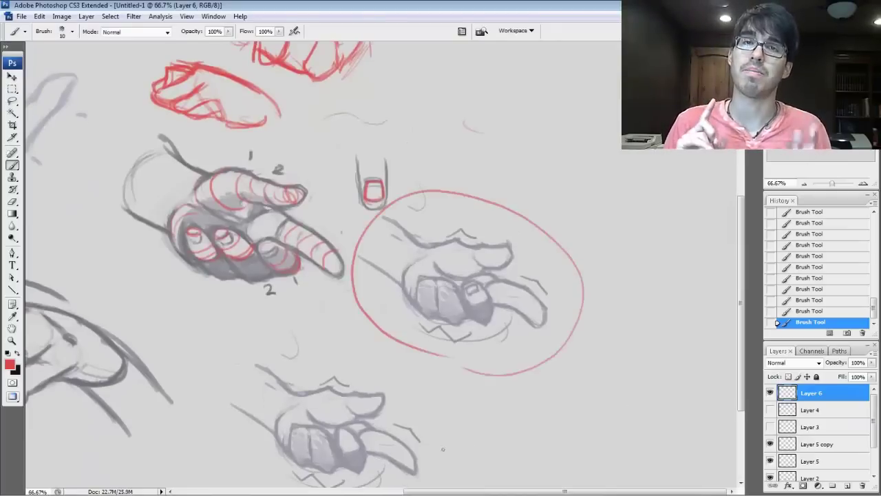
pyautogui.moveTo(175, 281)
pyautogui.mouseDown()
pyautogui.moveTo(234, 290)
pyautogui.moveTo(169, 275)
pyautogui.mouseUp()
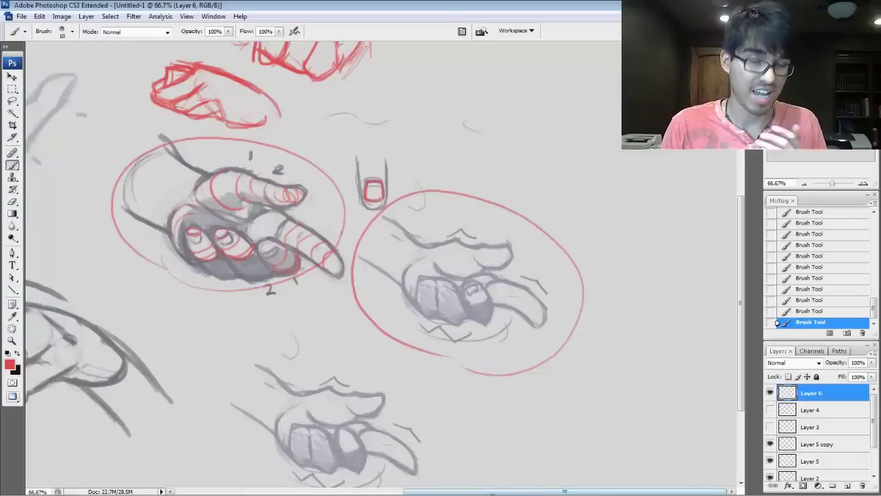